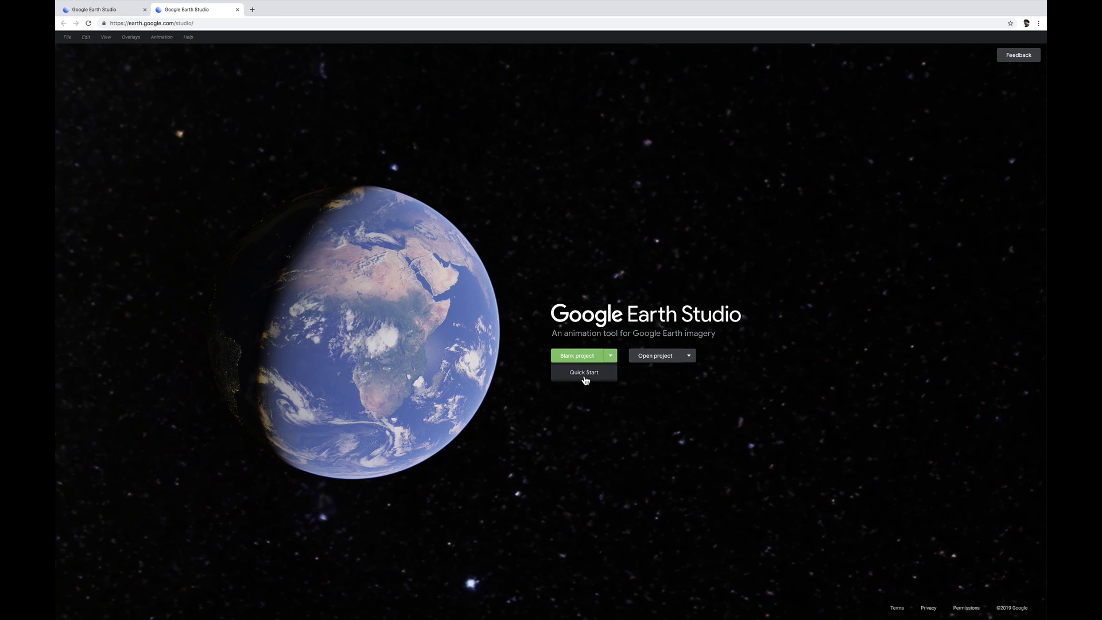
Start a new Quick Start project using the Spiral template
{"action": "left_click", "coordinate": [585, 373]}
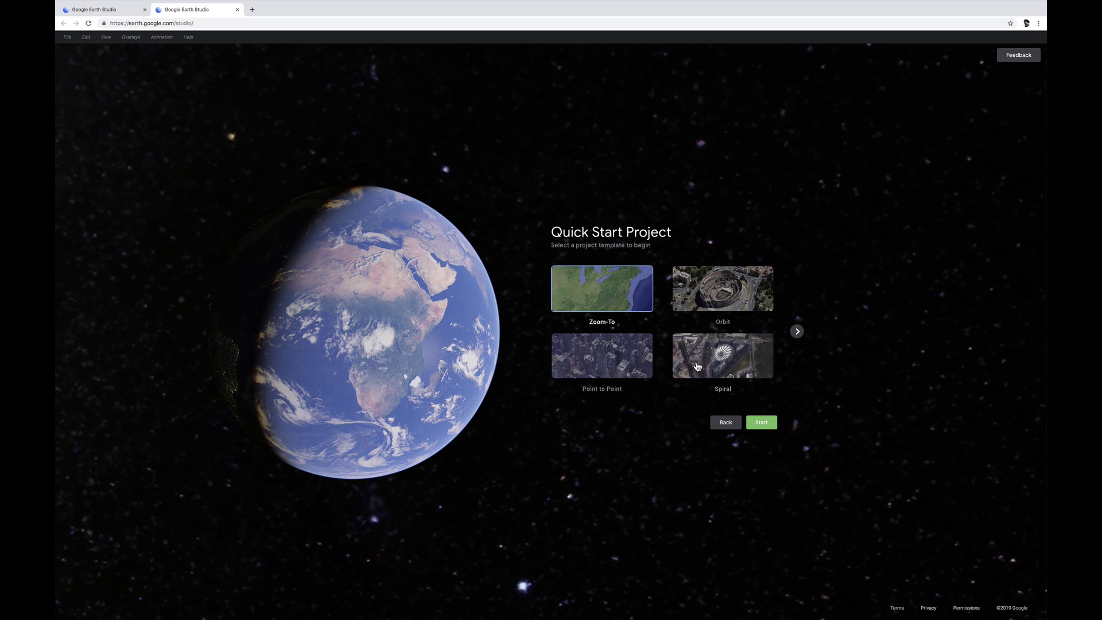
{"action": "left_click", "coordinate": [763, 367]}
{"action": "type", "text": "すかい"}
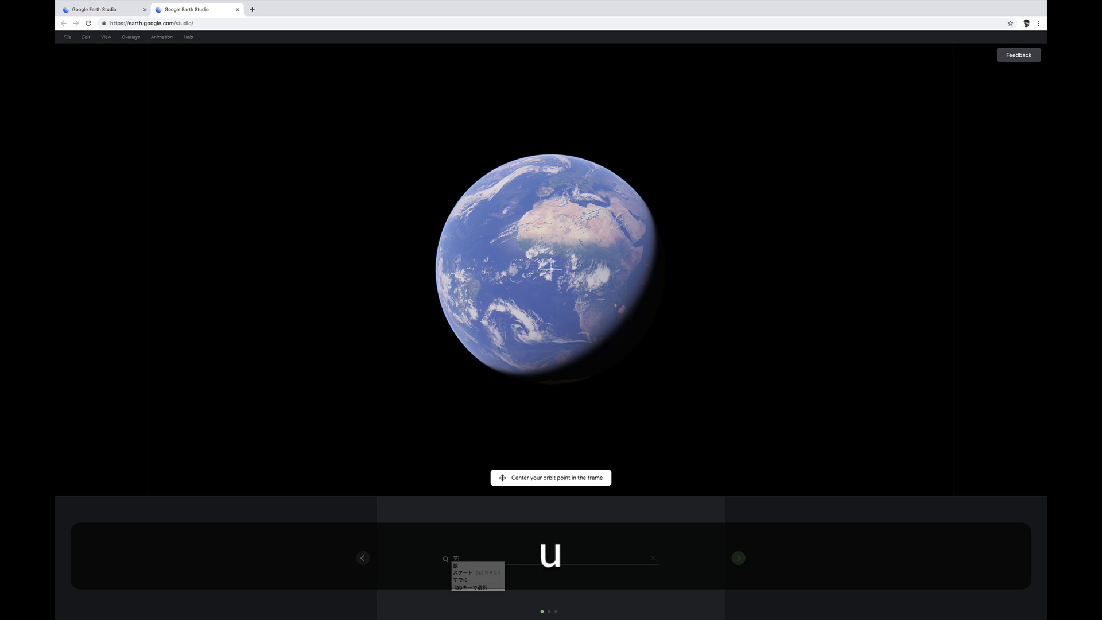
{"action": "type", "text": "スカイ"}
Search for スカイツリー and set 東京スカイツリー as the point of interest
{"action": "key", "text": "Return"}
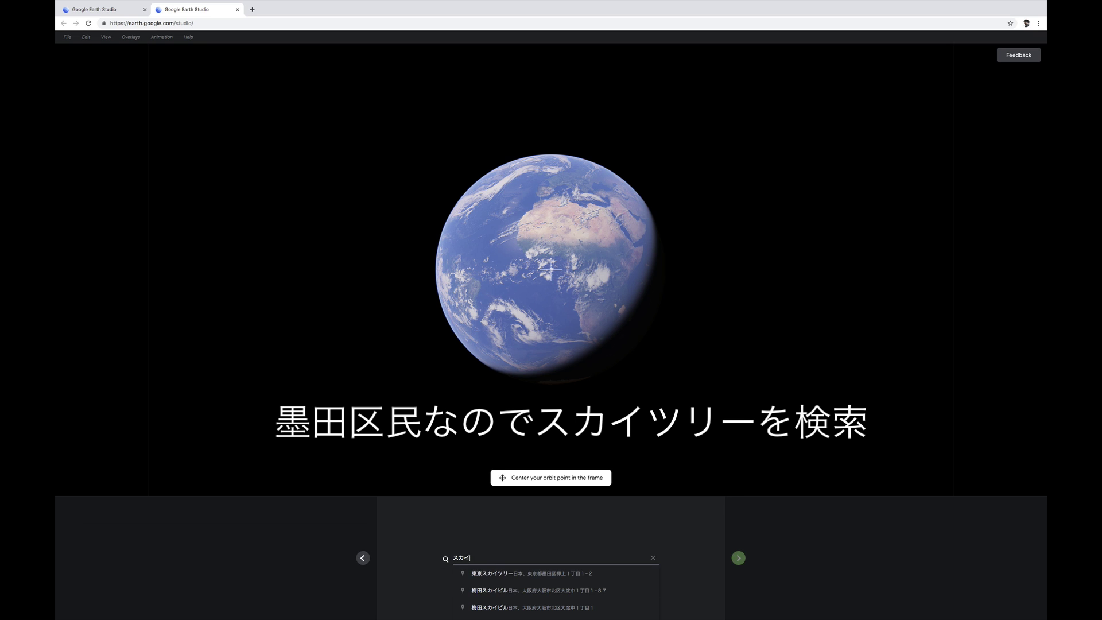
{"action": "left_click", "coordinate": [497, 574]}
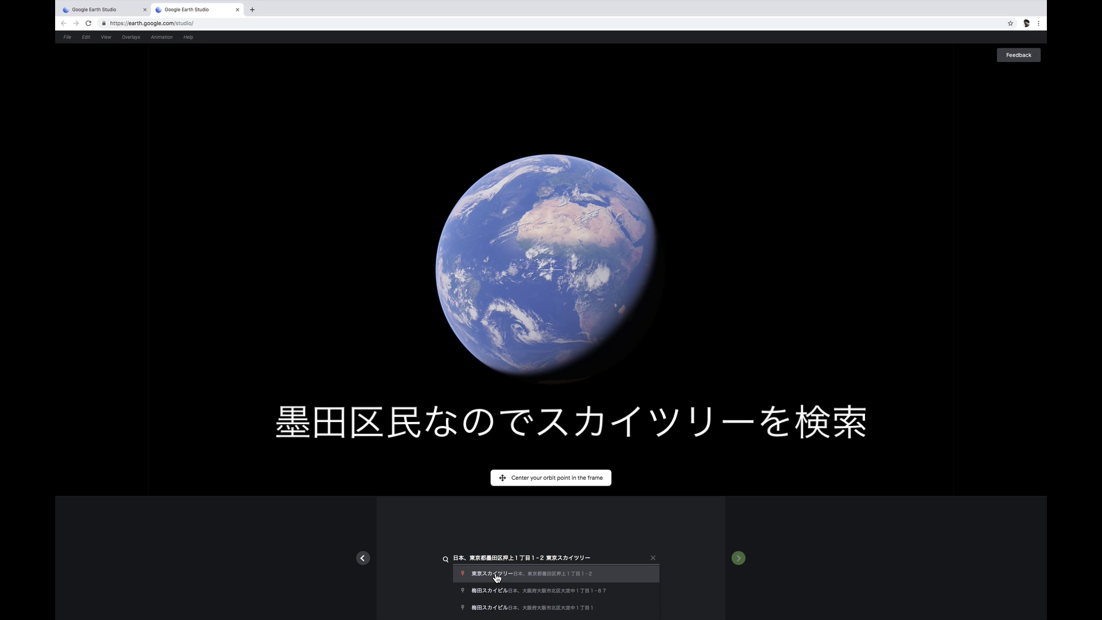
{"action": "left_click", "coordinate": [496, 575]}
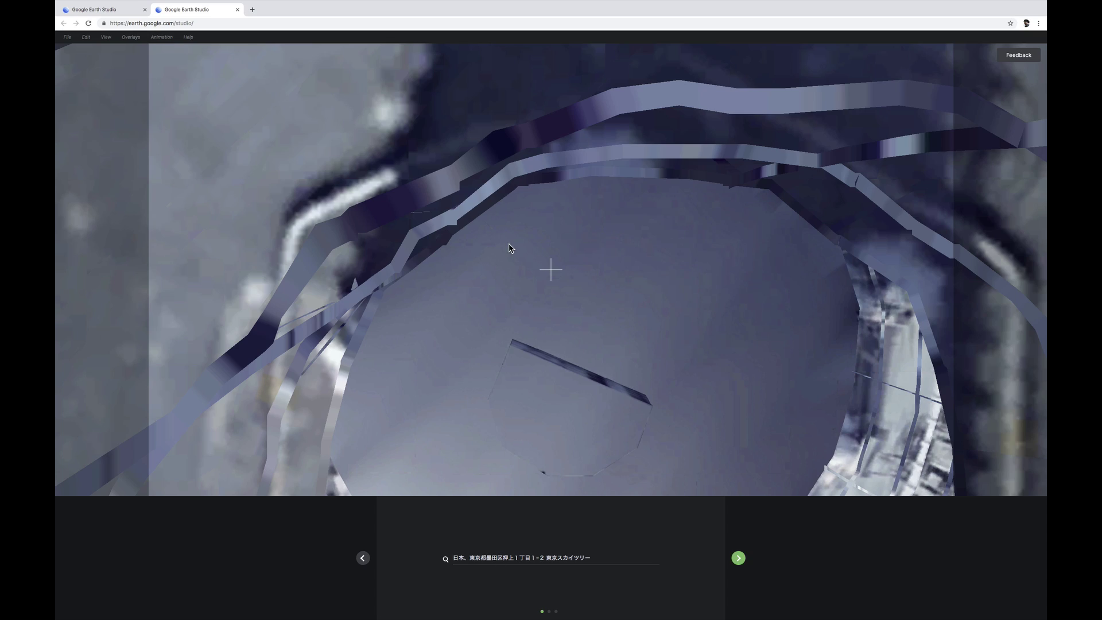
Zoom and pan the map to frame Skytree from above with its surrounding streets
{"action": "scroll", "coordinate": [522, 255], "scroll_direction": "down", "scroll_amount": 5}
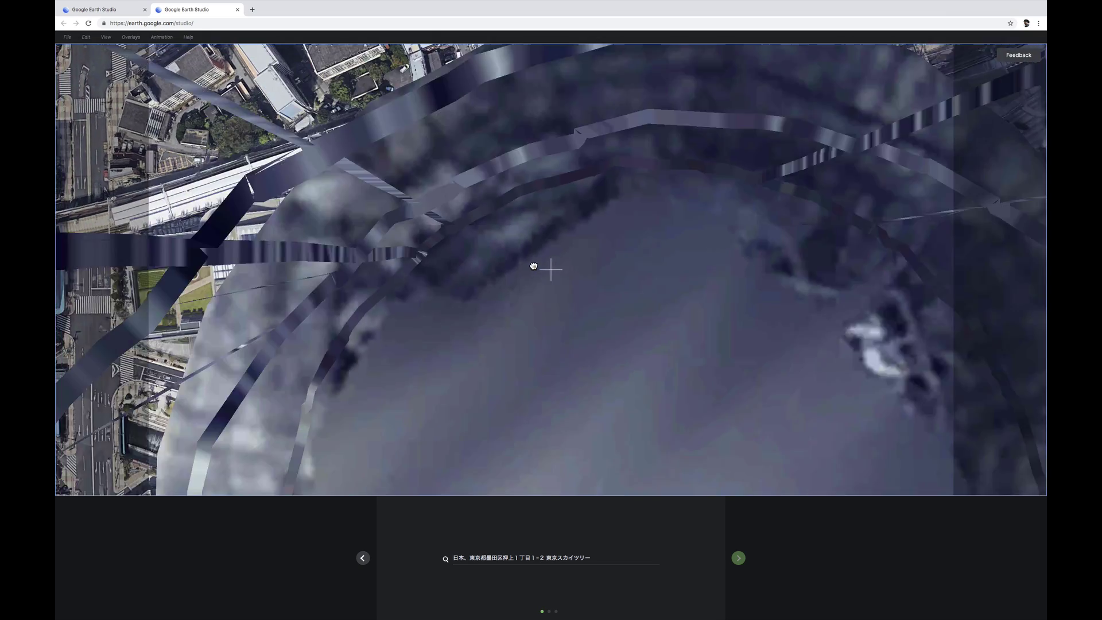
{"action": "scroll", "coordinate": [533, 268], "scroll_direction": "down", "scroll_amount": 5}
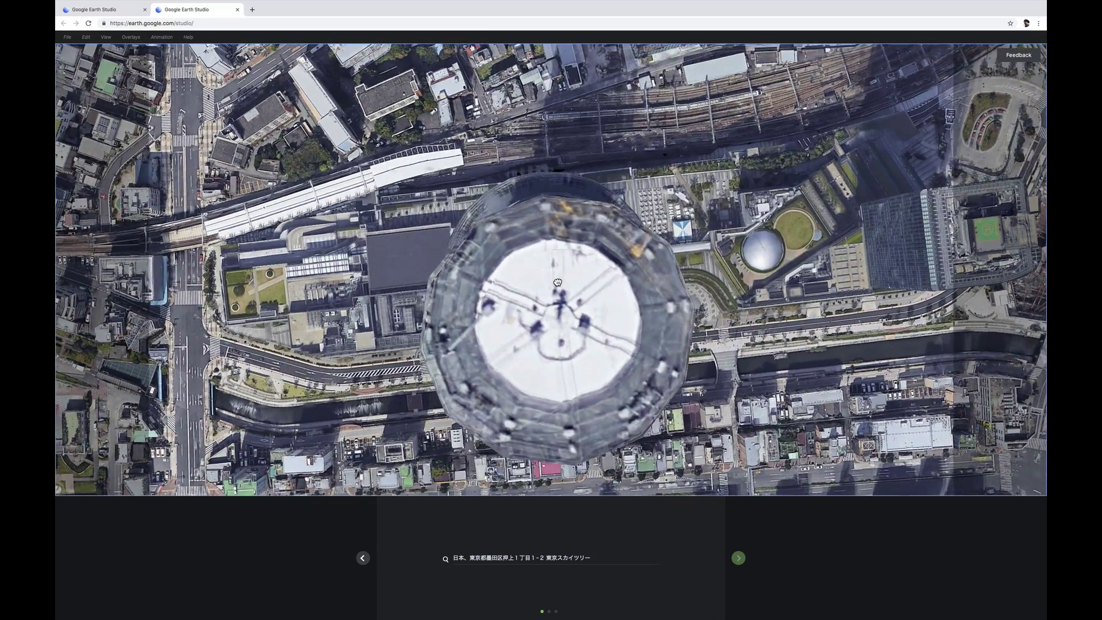
{"action": "mouse_move", "coordinate": [557, 282]}
{"action": "left_mouse_down"}
{"action": "mouse_move", "coordinate": [735, 185]}
{"action": "mouse_move", "coordinate": [589, 197]}
{"action": "mouse_move", "coordinate": [546, 222]}
{"action": "left_mouse_up"}
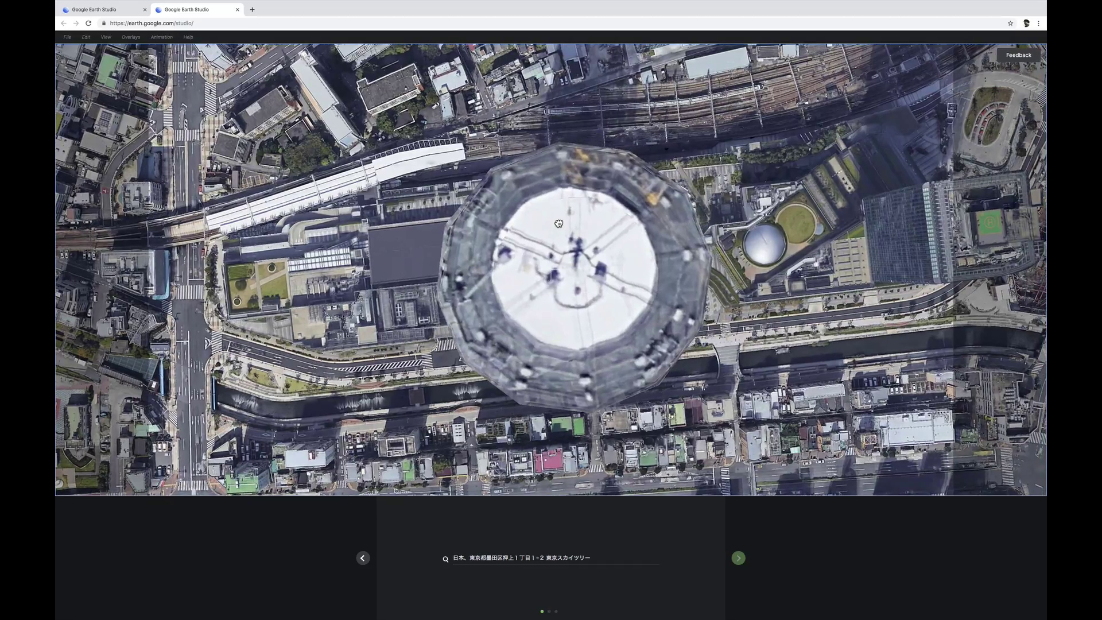
{"action": "scroll", "coordinate": [546, 224], "scroll_direction": "down", "scroll_amount": 2}
{"action": "scroll", "coordinate": [546, 226], "scroll_direction": "down", "scroll_amount": 2}
{"action": "scroll", "coordinate": [547, 228], "scroll_direction": "down", "scroll_amount": 2}
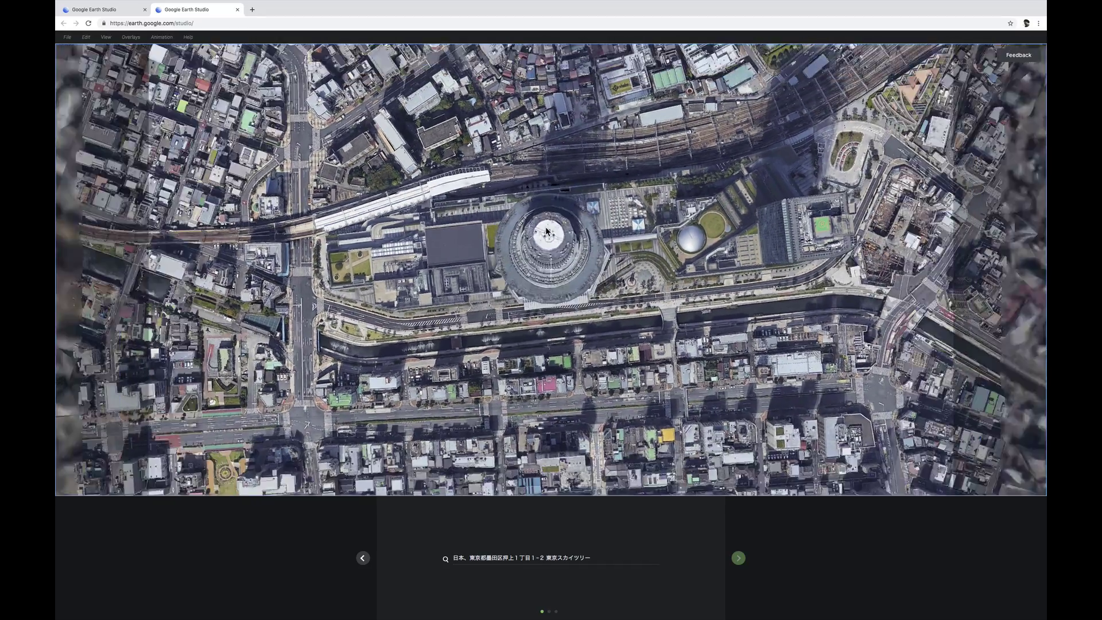
{"action": "scroll", "coordinate": [546, 231], "scroll_direction": "down", "scroll_amount": 2}
{"action": "scroll", "coordinate": [546, 230], "scroll_direction": "up", "scroll_amount": 2}
{"action": "scroll", "coordinate": [546, 230], "scroll_direction": "down", "scroll_amount": 3}
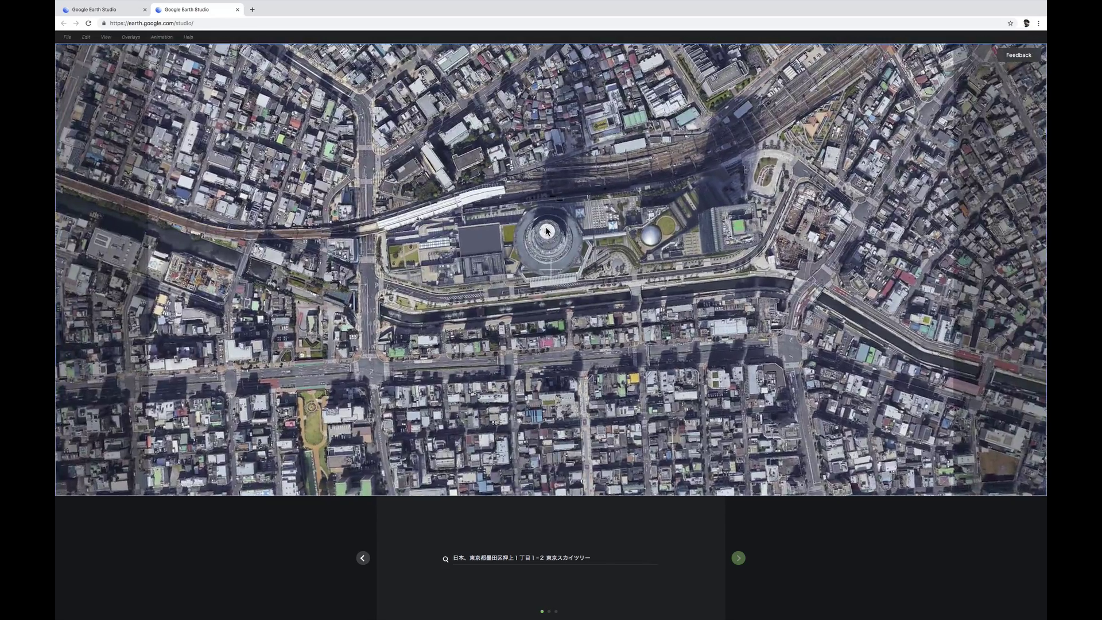
{"action": "scroll", "coordinate": [547, 231], "scroll_direction": "up", "scroll_amount": 3}
{"action": "scroll", "coordinate": [547, 230], "scroll_direction": "up", "scroll_amount": 2}
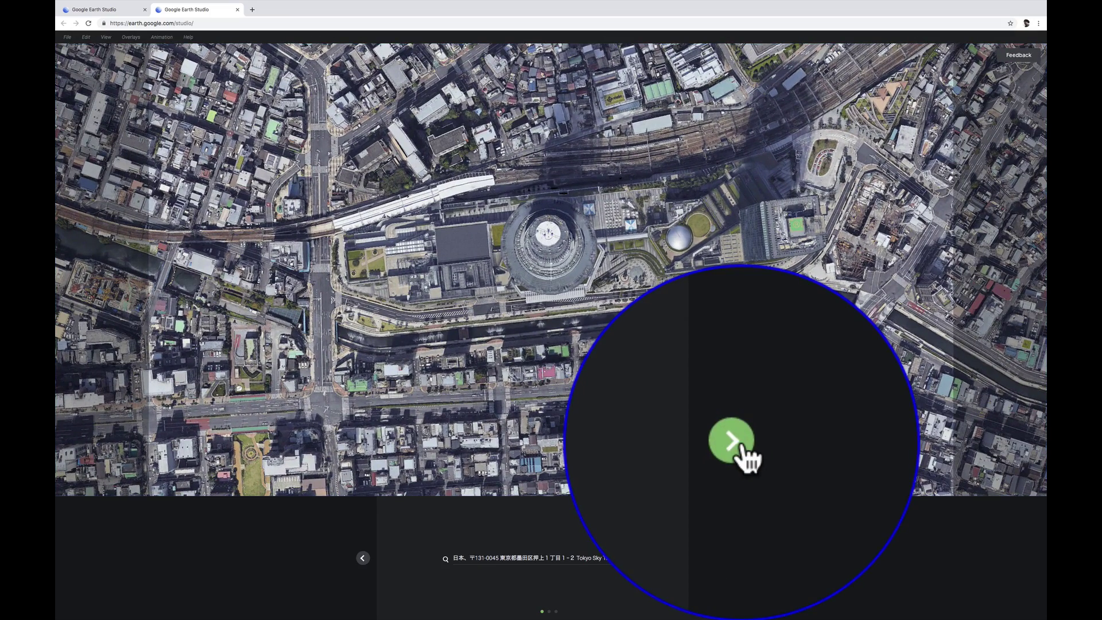
Accept the radius, angle and altitude settings and a 25-second duration to open the editor
{"action": "left_click", "coordinate": [731, 441]}
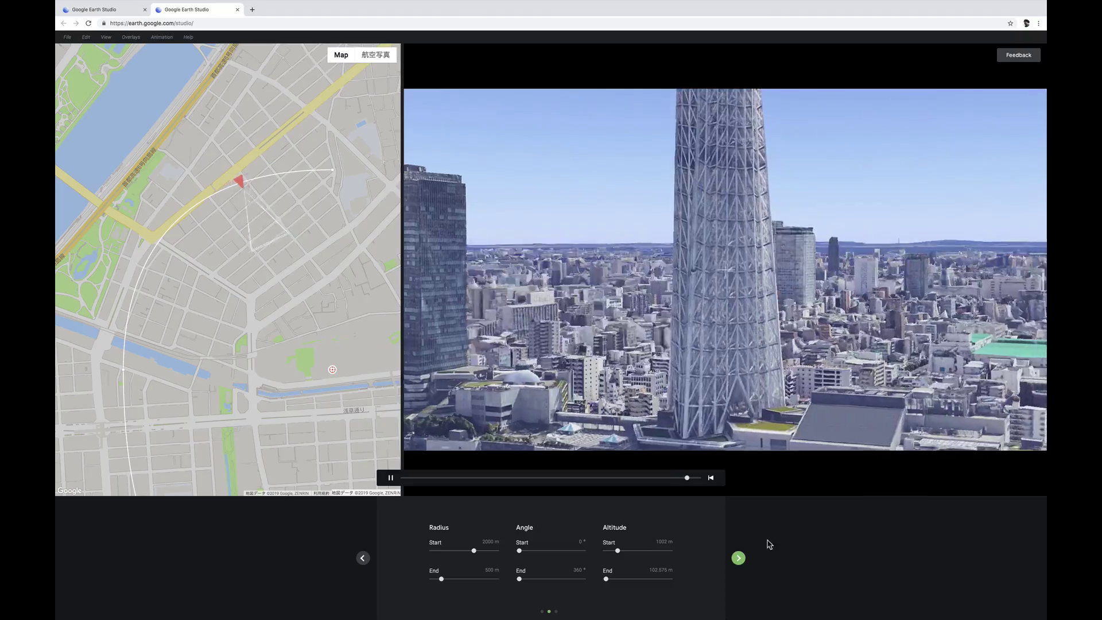
{"action": "left_click", "coordinate": [737, 558]}
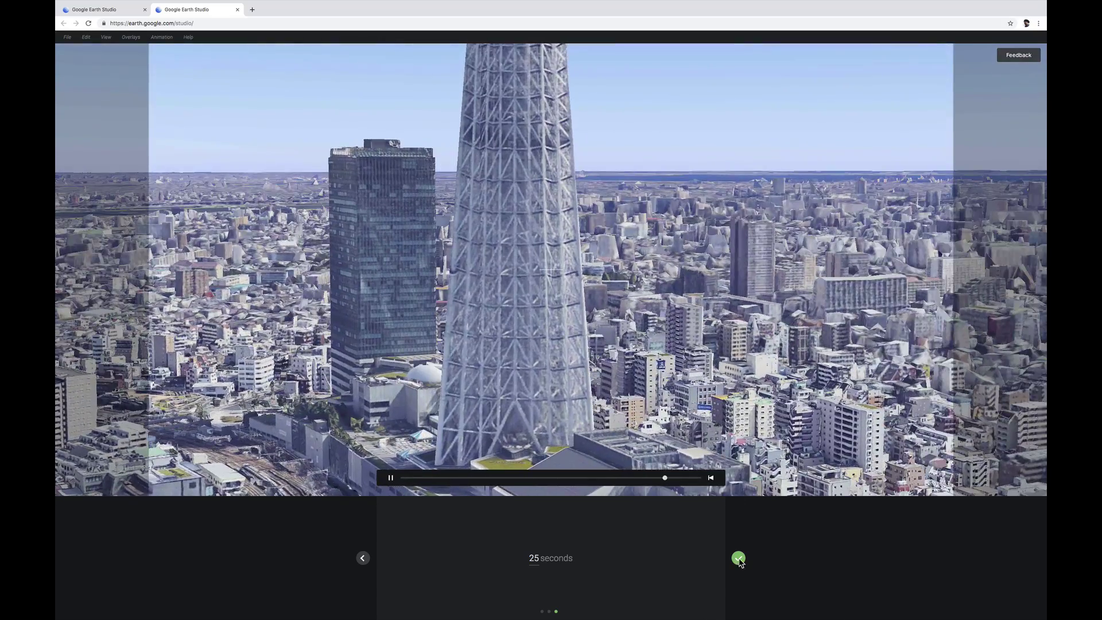
{"action": "left_click", "coordinate": [739, 558]}
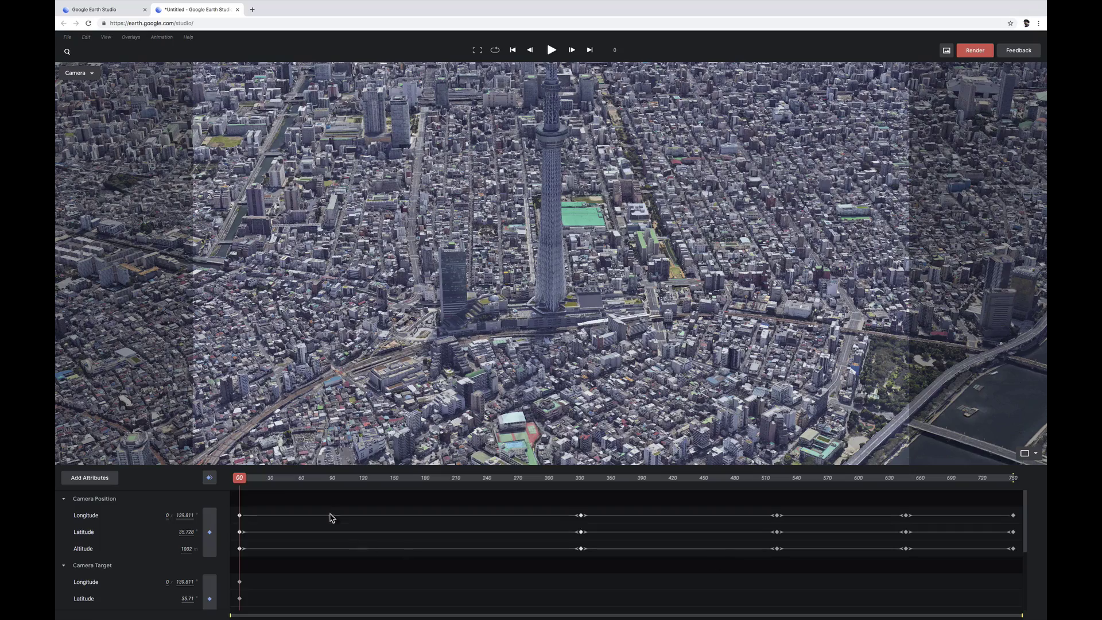
Switch the viewer to layout 3: camera view, altitude graph and top-down map
{"action": "mouse_move", "coordinate": [243, 482]}
{"action": "left_mouse_down"}
{"action": "mouse_move", "coordinate": [666, 513]}
{"action": "mouse_move", "coordinate": [240, 498]}
{"action": "left_mouse_up"}
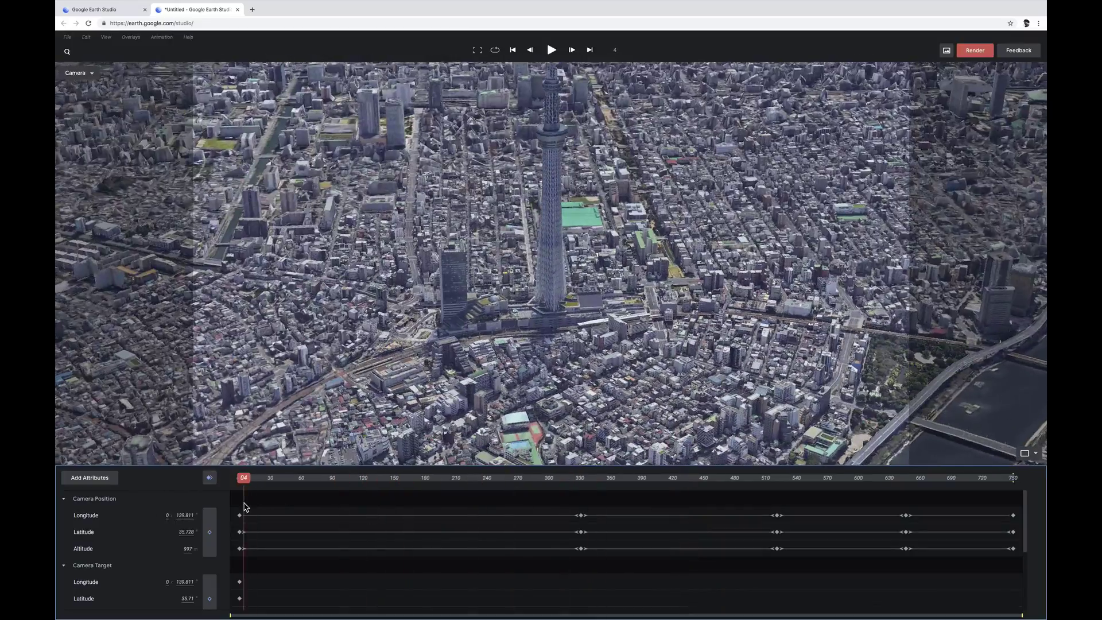
{"action": "left_click", "coordinate": [1030, 453]}
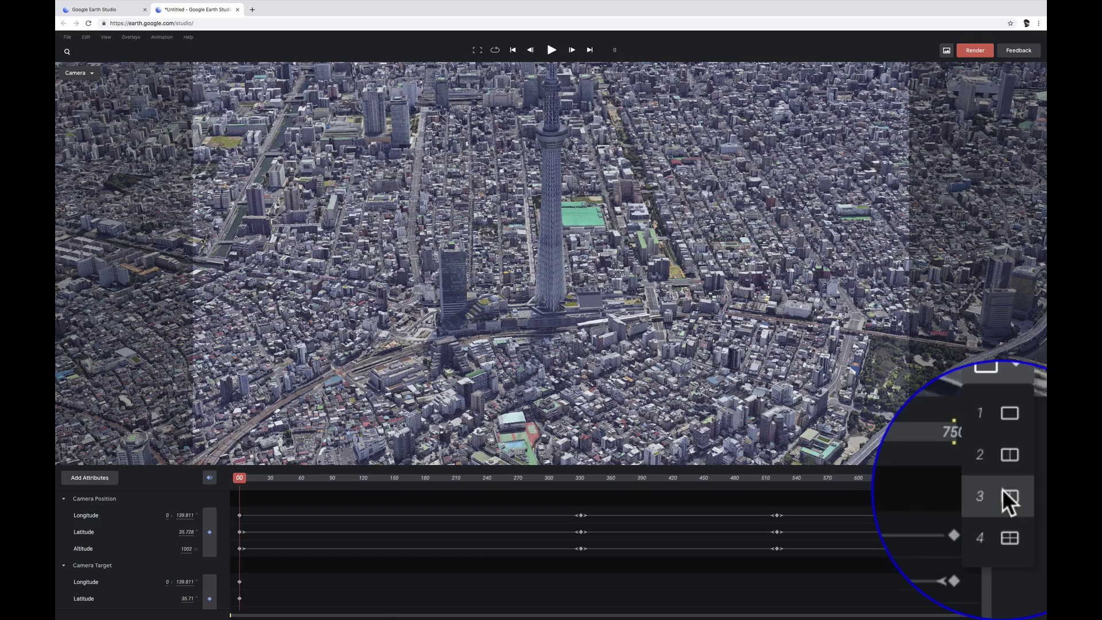
{"action": "left_click", "coordinate": [1032, 499]}
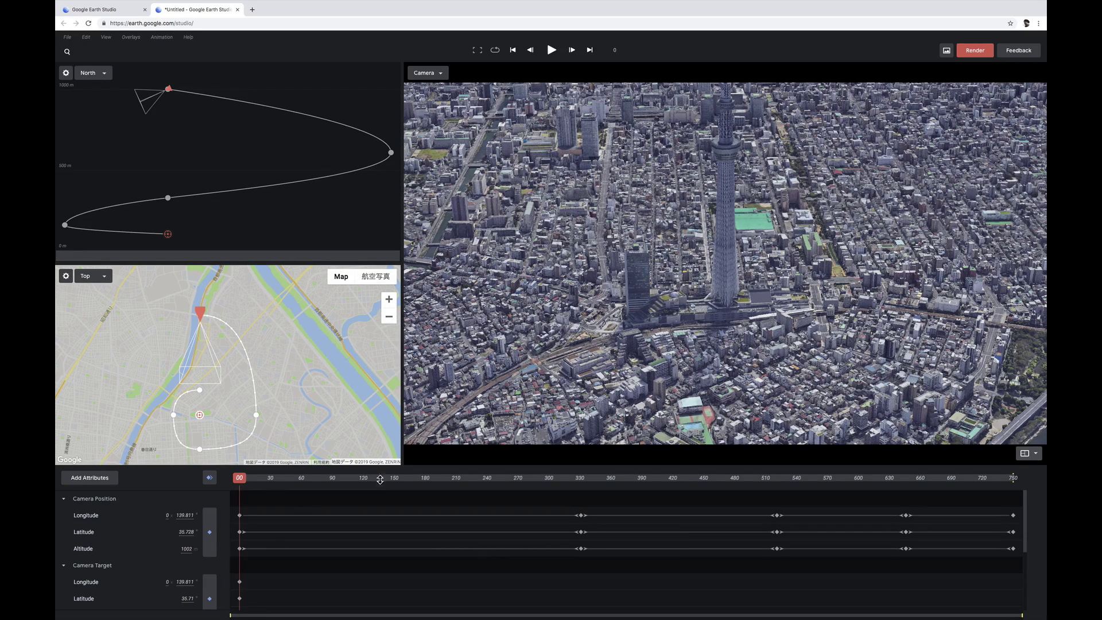
Step through the spiral's keyframes at 330 and 521, then park the playhead at frame 114
{"action": "mouse_move", "coordinate": [239, 482]}
{"action": "left_mouse_down"}
{"action": "mouse_move", "coordinate": [611, 491]}
{"action": "mouse_move", "coordinate": [252, 500]}
{"action": "mouse_move", "coordinate": [327, 493]}
{"action": "left_mouse_up"}
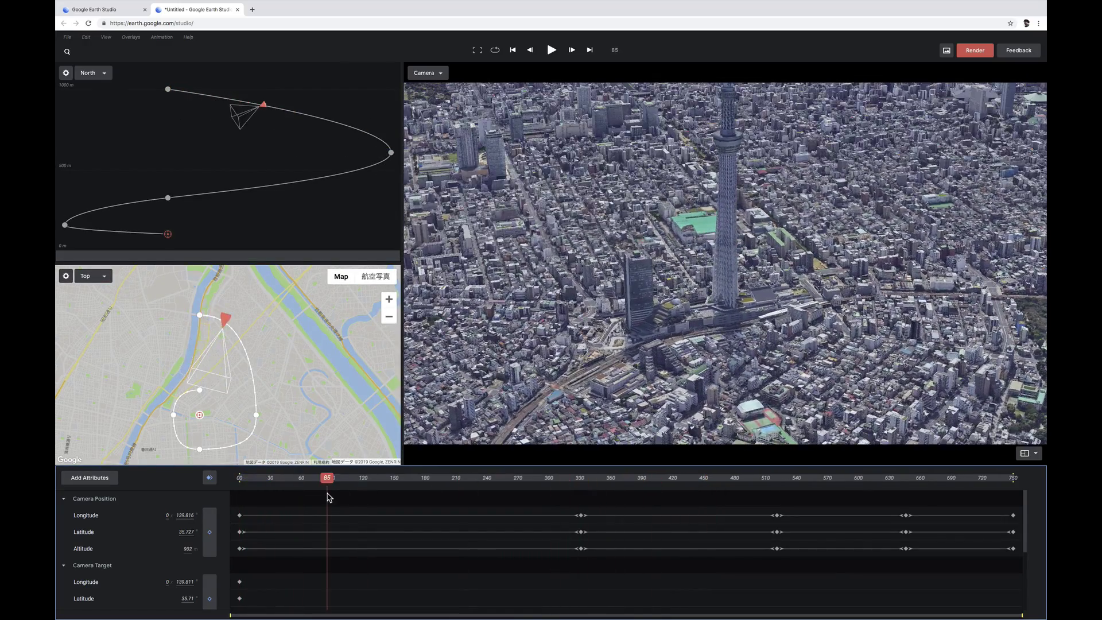
{"action": "scroll", "coordinate": [322, 541], "scroll_direction": "down", "scroll_amount": 1}
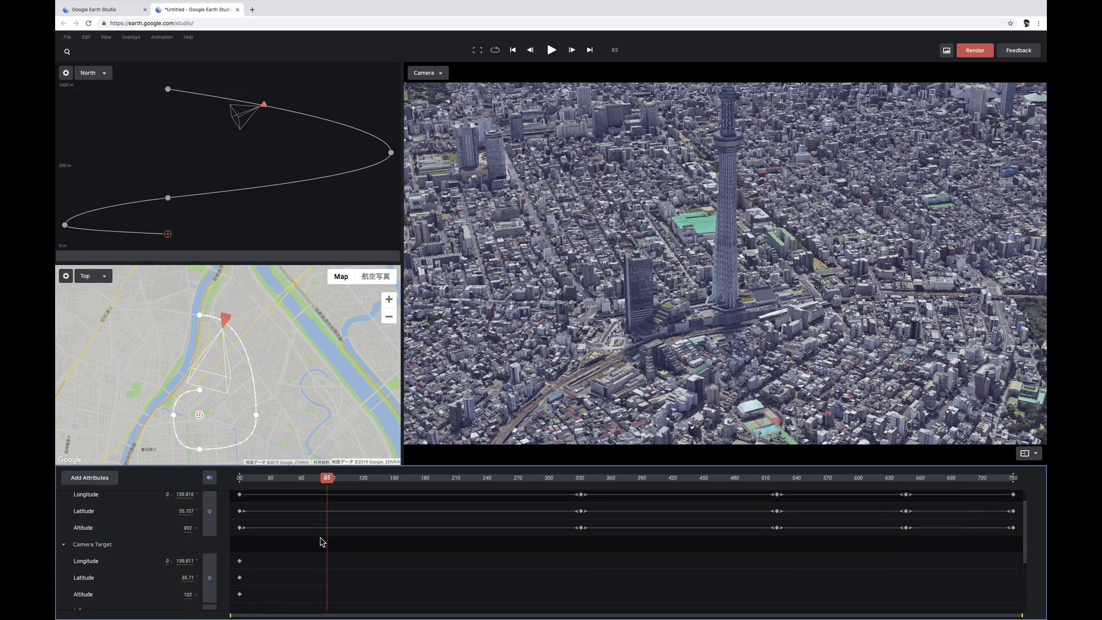
{"action": "scroll", "coordinate": [322, 541], "scroll_direction": "down", "scroll_amount": 1}
{"action": "scroll", "coordinate": [322, 541], "scroll_direction": "up", "scroll_amount": 1}
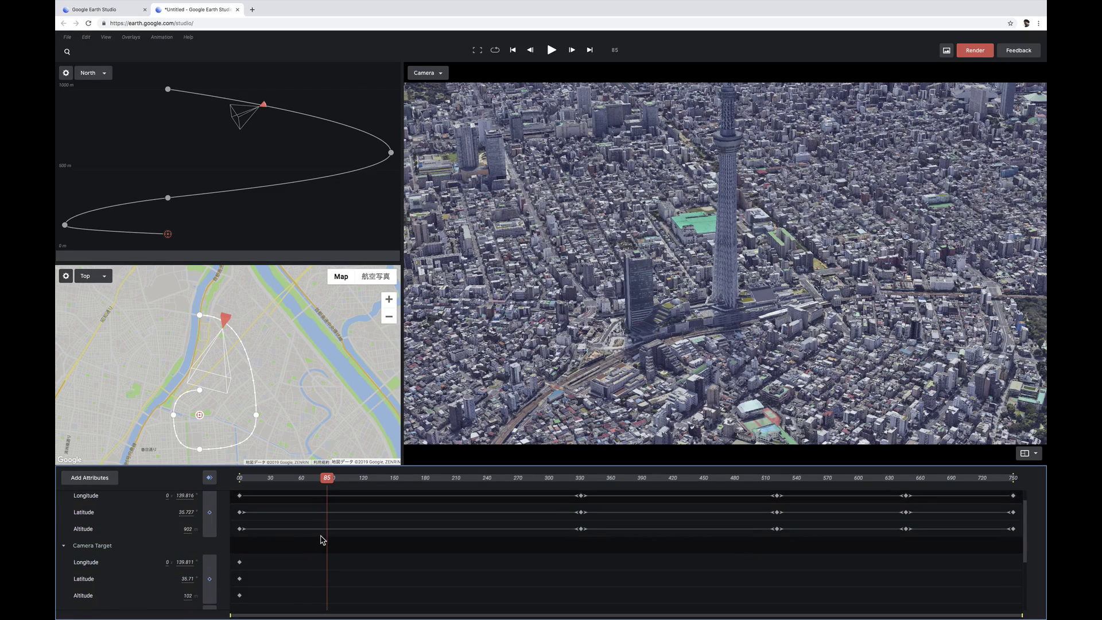
{"action": "key", "text": "k"}
{"action": "key", "text": "k"}
{"action": "key", "text": "j"}
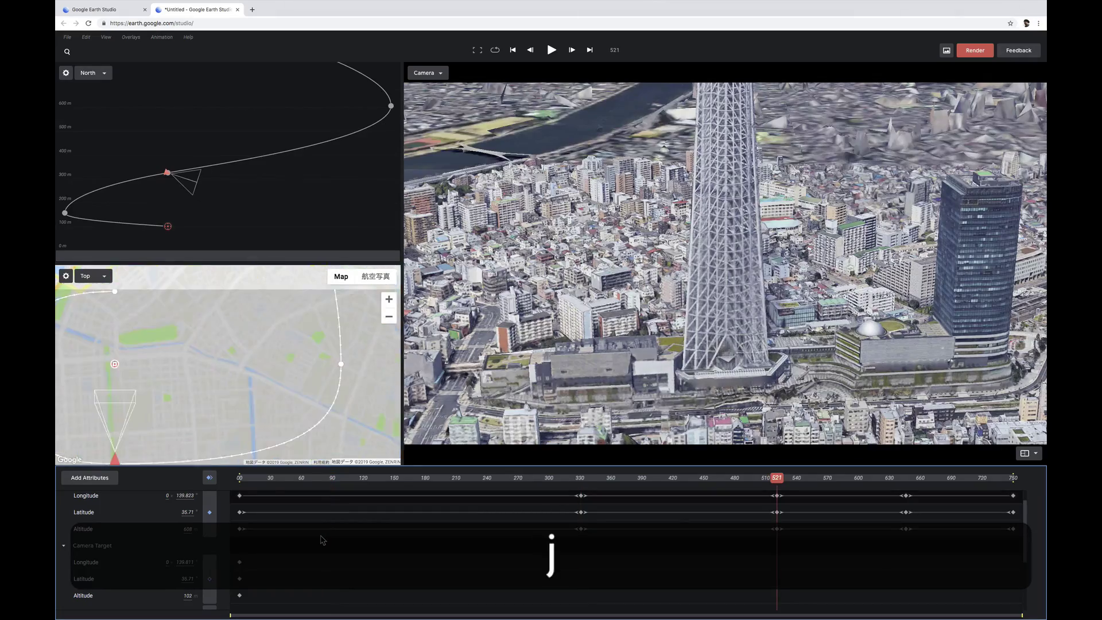
{"action": "key", "text": "j"}
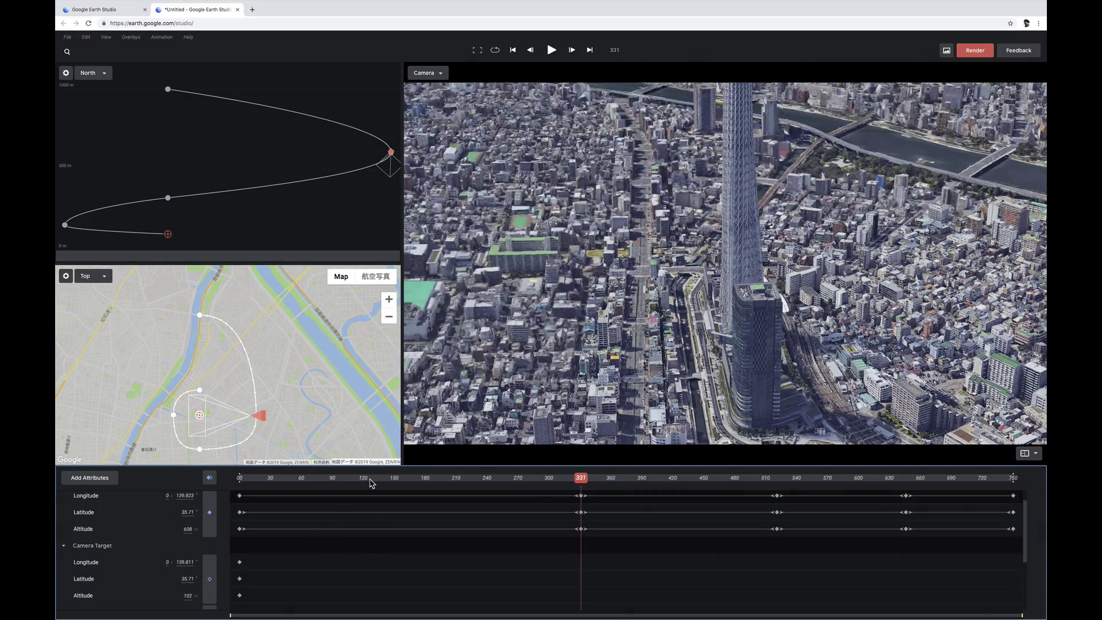
{"action": "left_click_drag", "start_coordinate": [370, 482], "coordinate": [357, 480]}
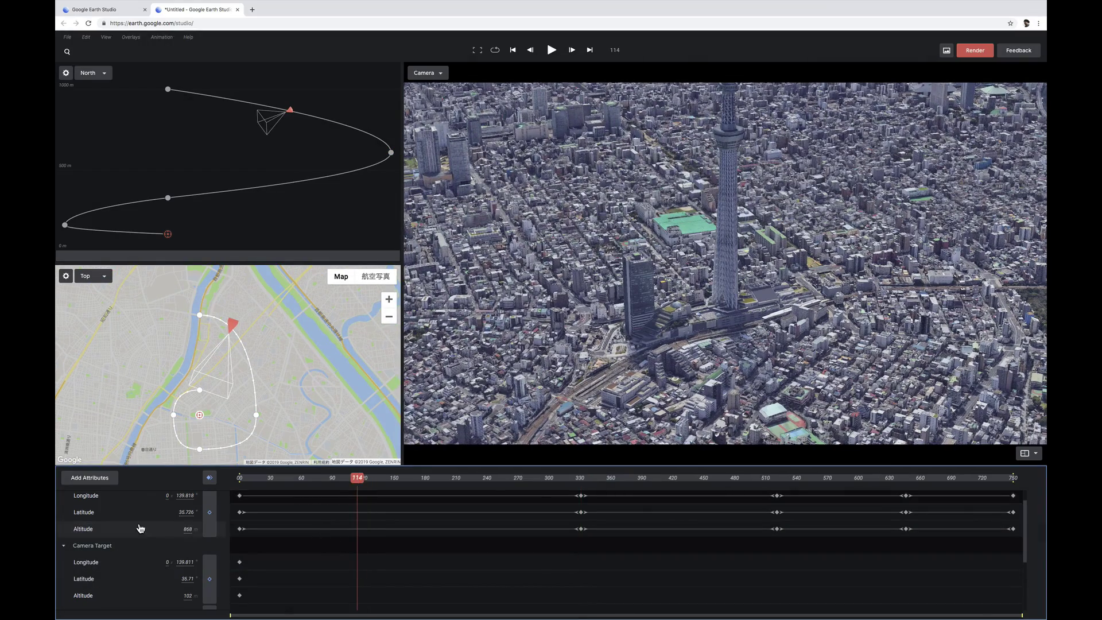
{"action": "scroll", "coordinate": [139, 528], "scroll_direction": "down", "scroll_amount": 3}
{"action": "scroll", "coordinate": [143, 527], "scroll_direction": "up", "scroll_amount": 4}
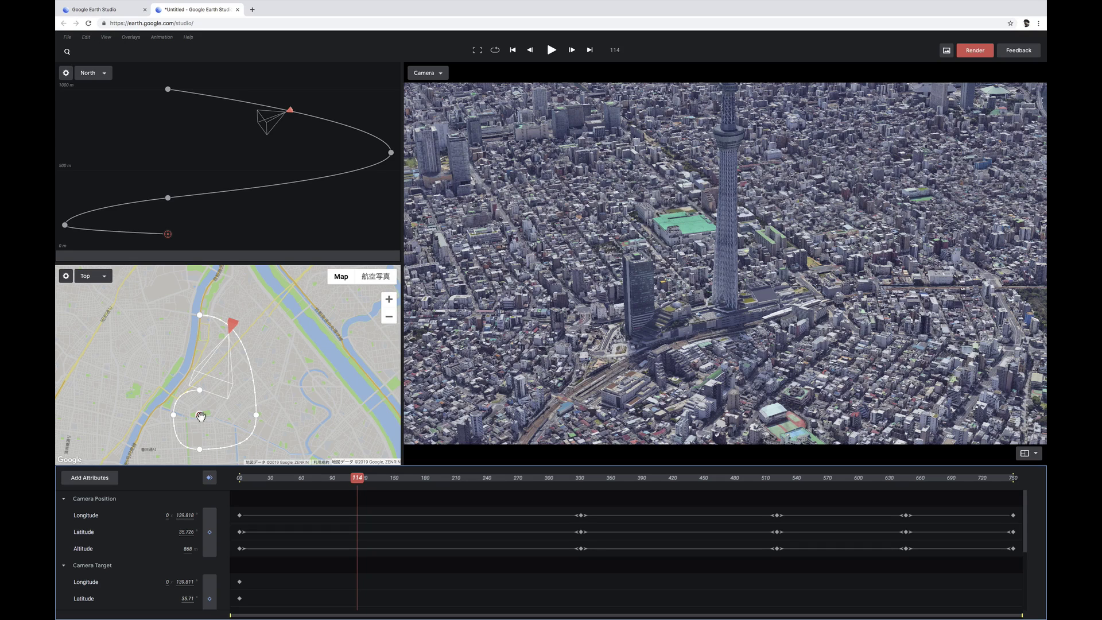
Zoom the top map to the area north of the river and drag the camera target there
{"action": "left_click", "coordinate": [389, 301]}
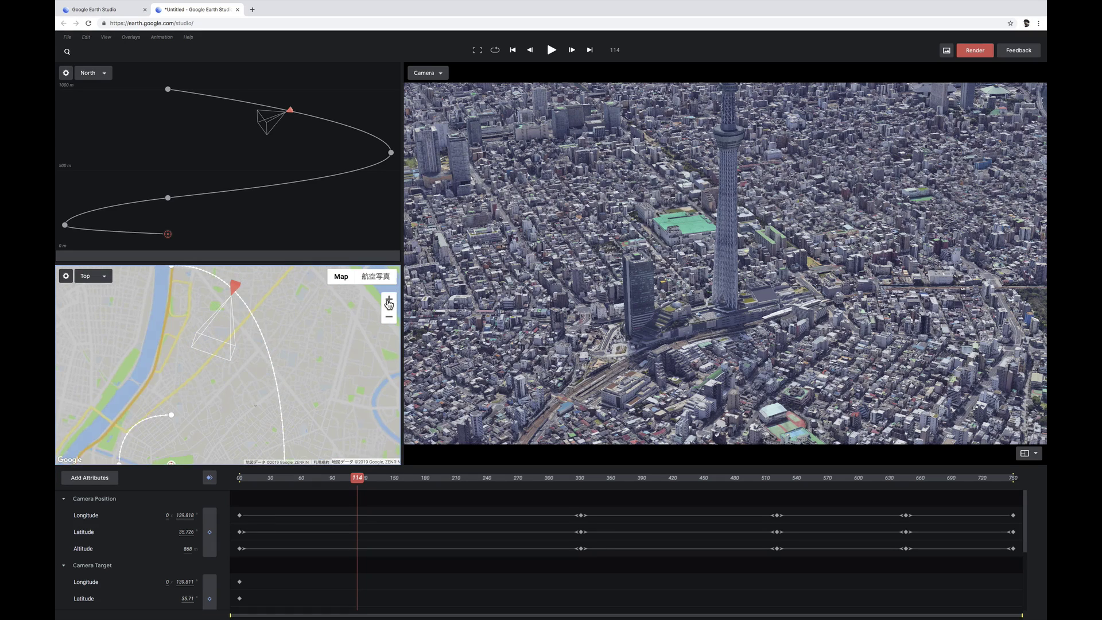
{"action": "scroll", "coordinate": [239, 387], "scroll_direction": "up", "scroll_amount": 2}
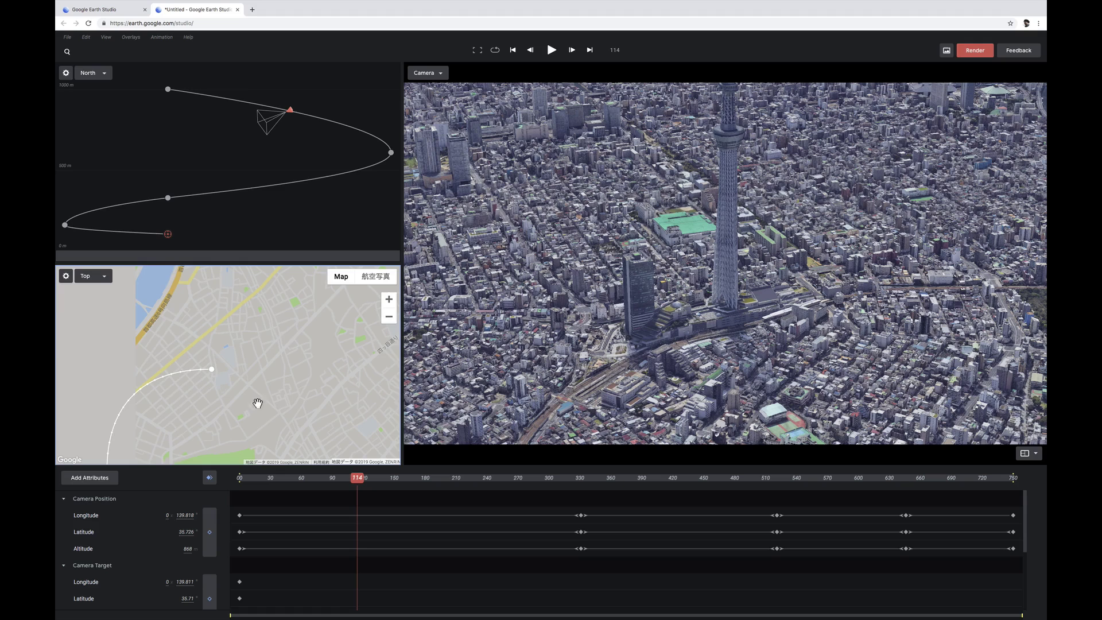
{"action": "left_click_drag", "start_coordinate": [257, 404], "coordinate": [293, 304]}
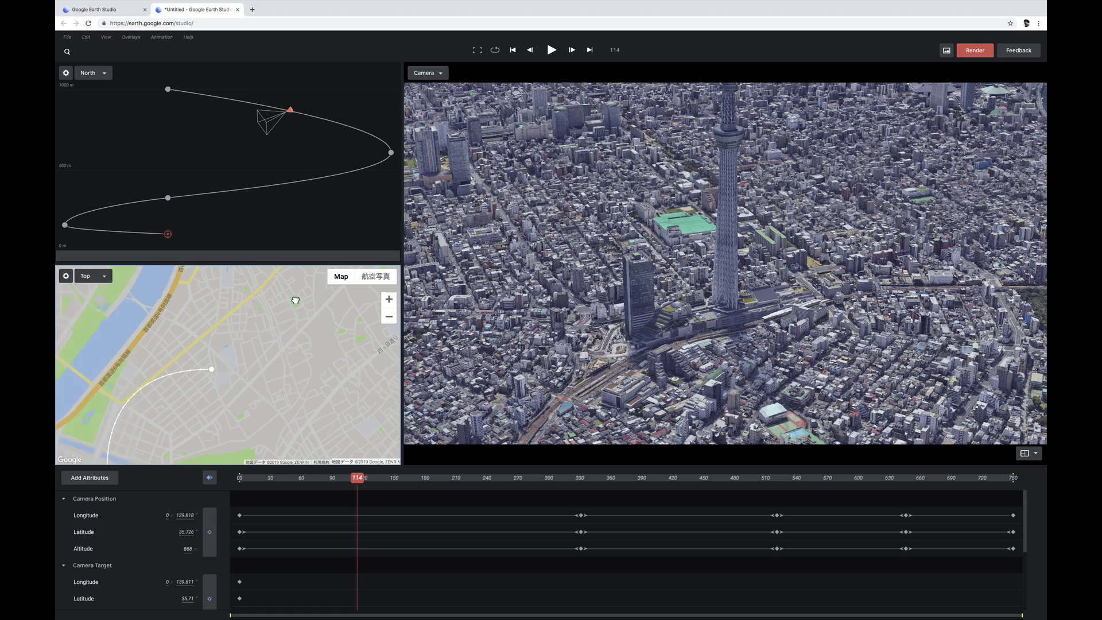
{"action": "left_click", "coordinate": [388, 301]}
{"action": "left_click", "coordinate": [389, 301]}
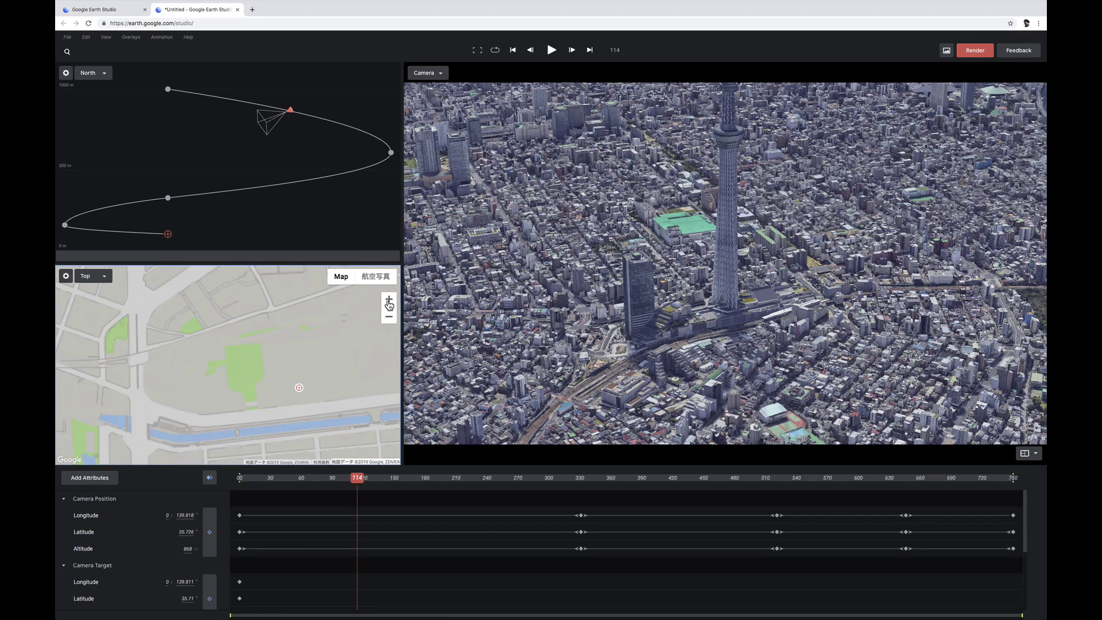
{"action": "left_click", "coordinate": [389, 302]}
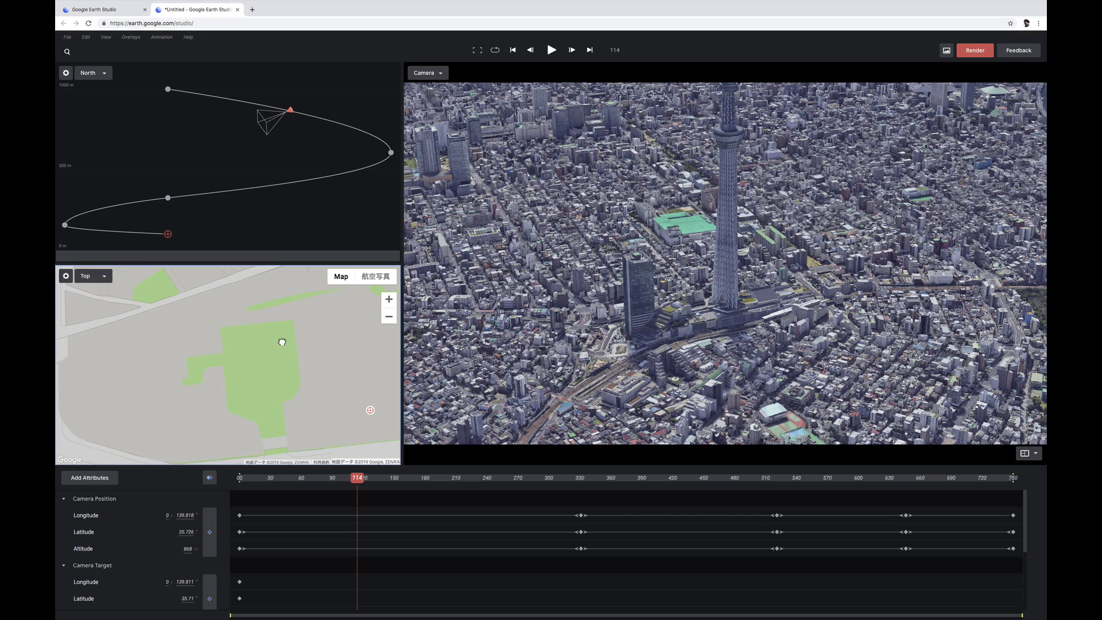
{"action": "left_click_drag", "start_coordinate": [261, 337], "coordinate": [236, 329]}
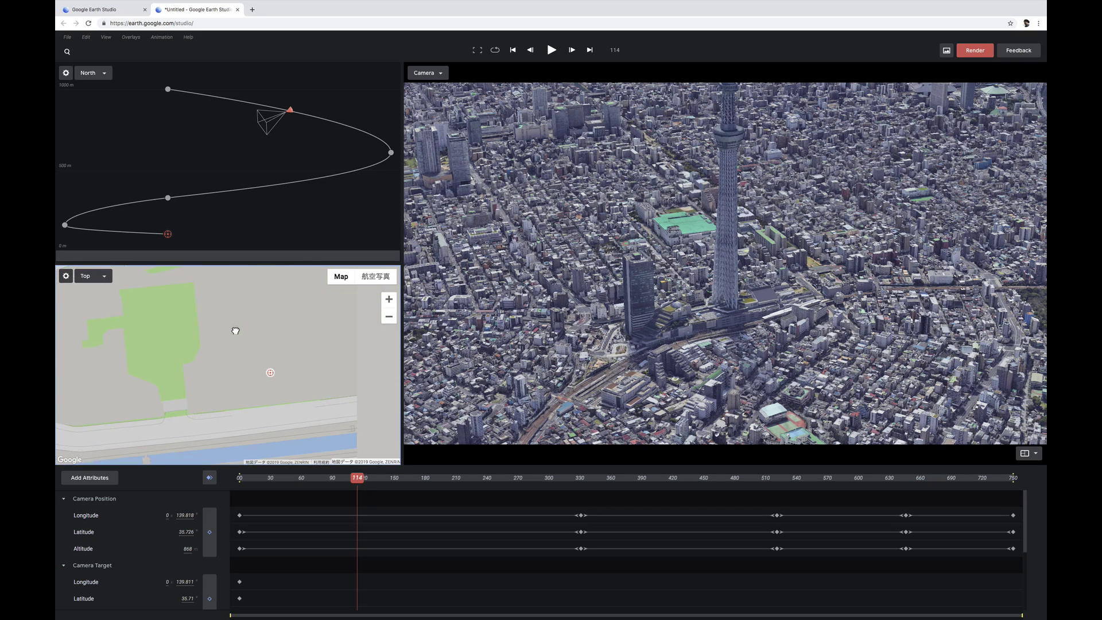
{"action": "left_click_drag", "start_coordinate": [267, 371], "coordinate": [300, 349]}
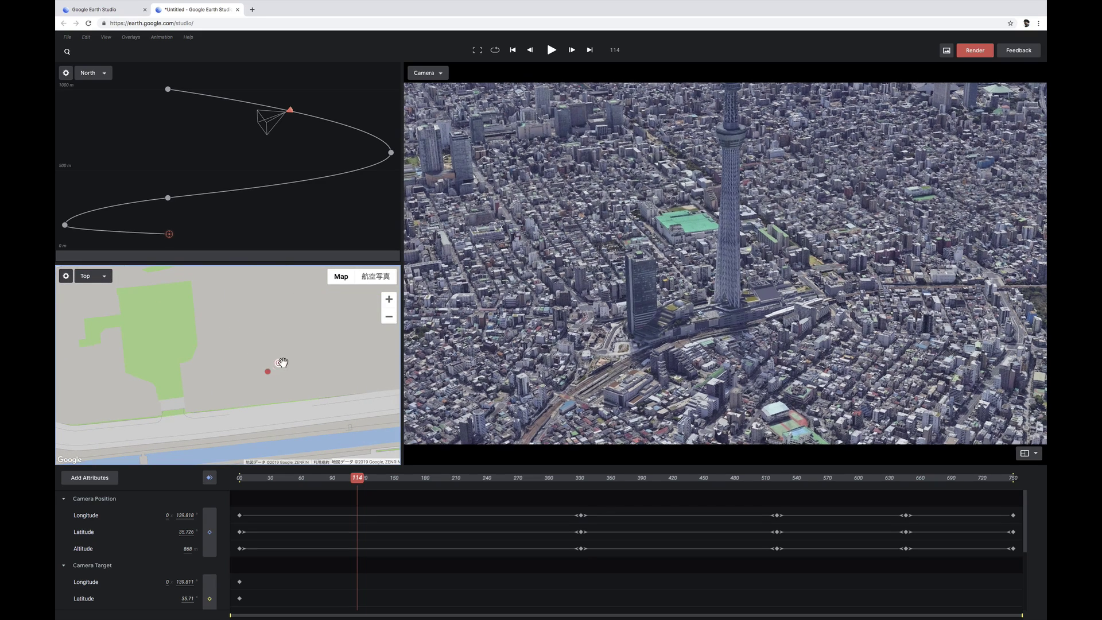
{"action": "left_click_drag", "start_coordinate": [107, 401], "coordinate": [267, 374]}
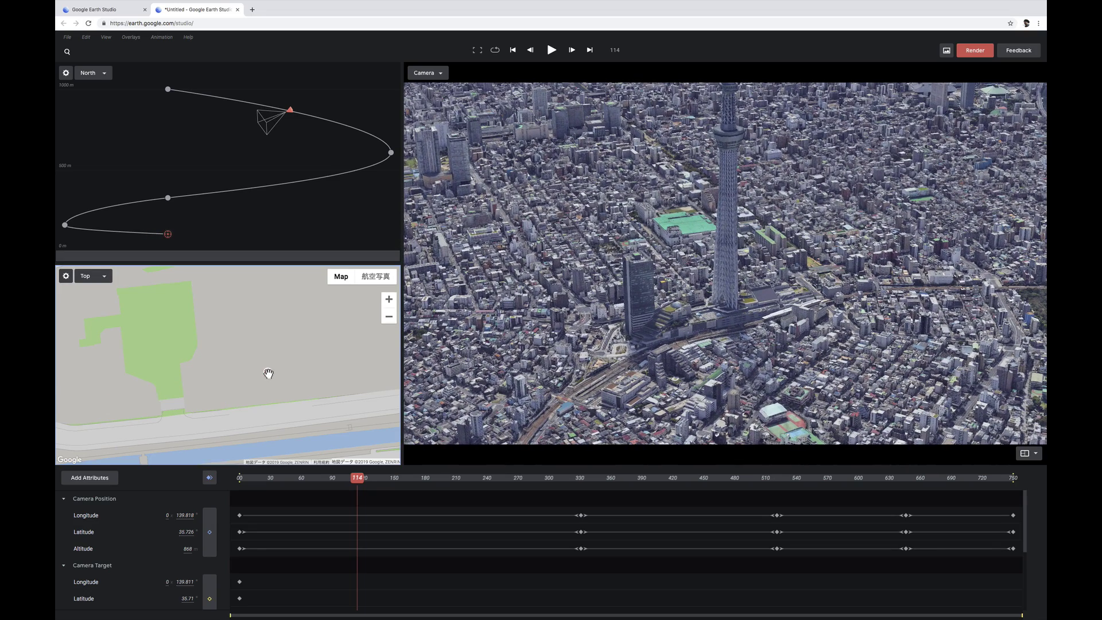
{"action": "right_click", "coordinate": [268, 373]}
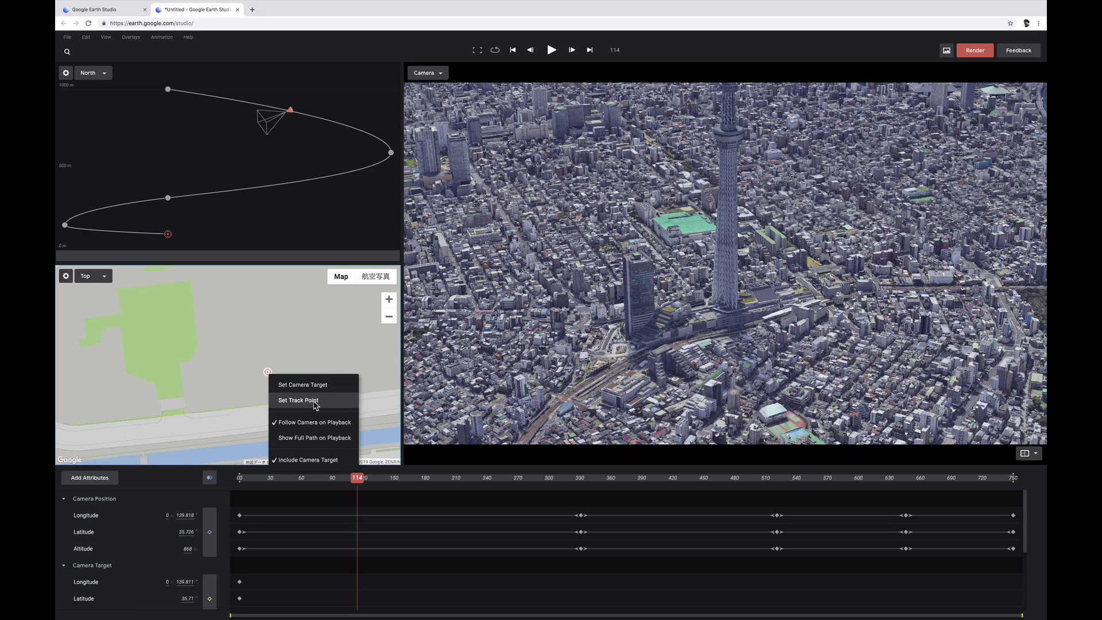
Add a track point at the spot and rename it スカイツリー
{"action": "left_click", "coordinate": [315, 403]}
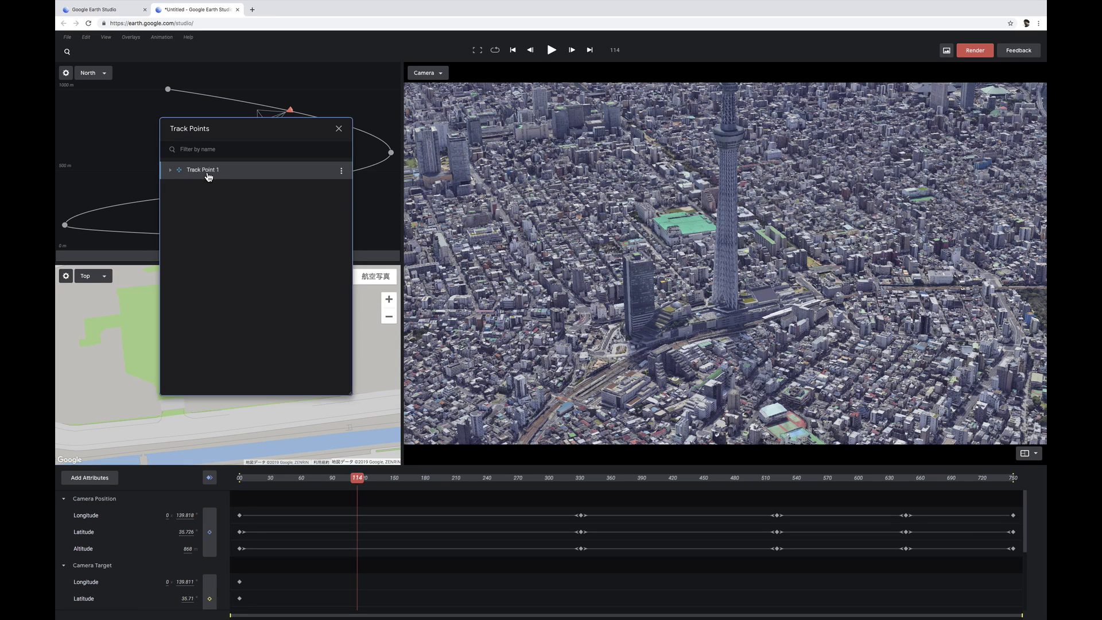
{"action": "double_click", "coordinate": [208, 171]}
{"action": "type", "text": "sukaitsur"}
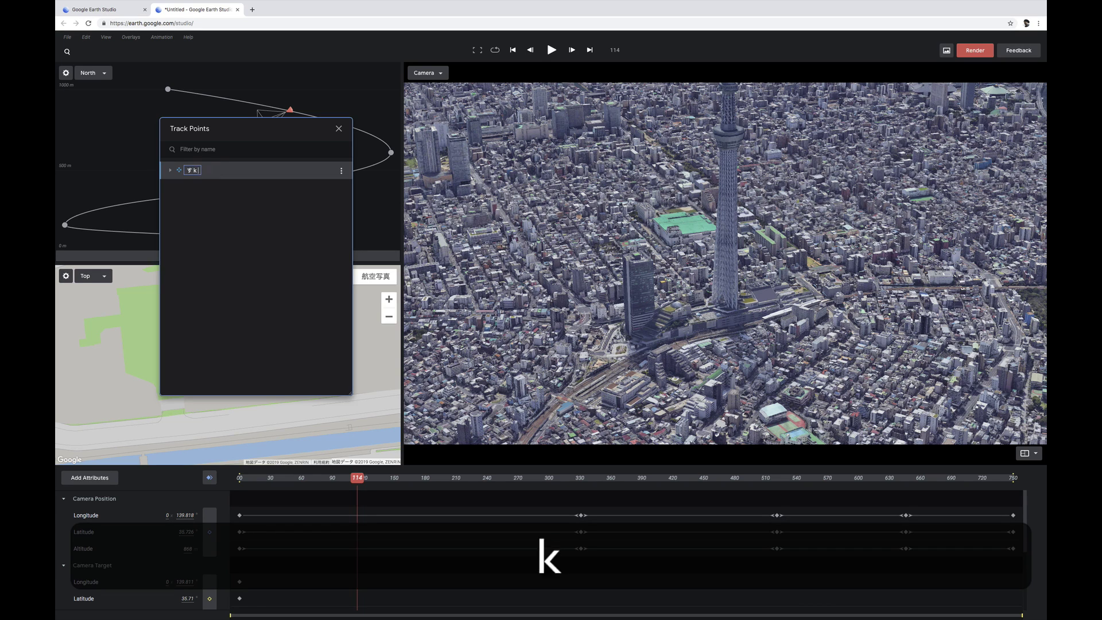
{"action": "type", "text": "i-"}
{"action": "key", "text": "space"}
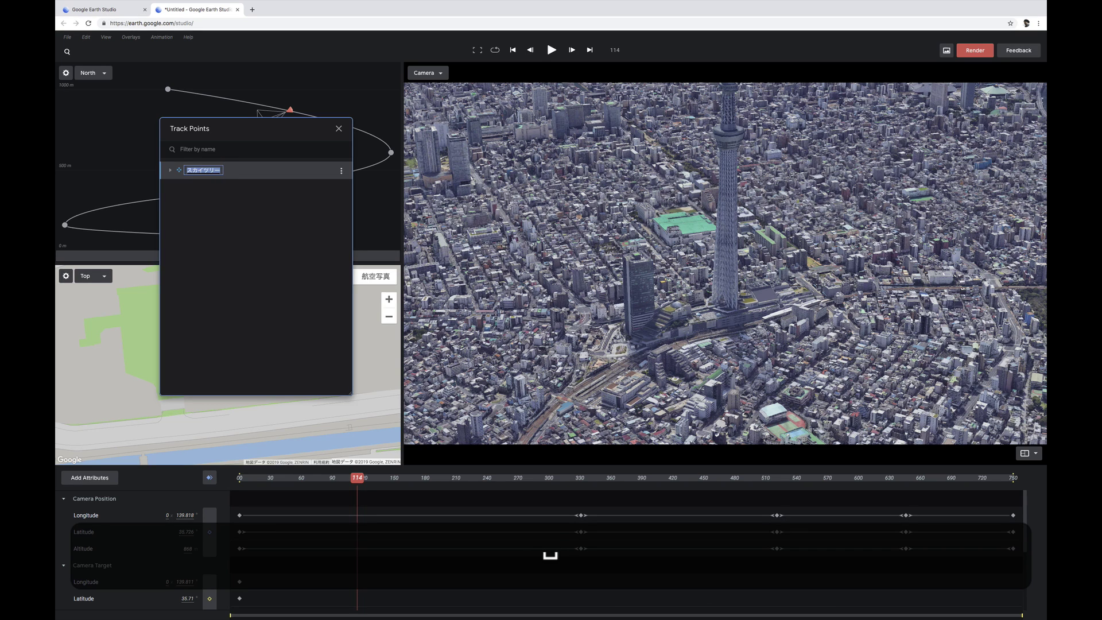
{"action": "key", "text": "Return"}
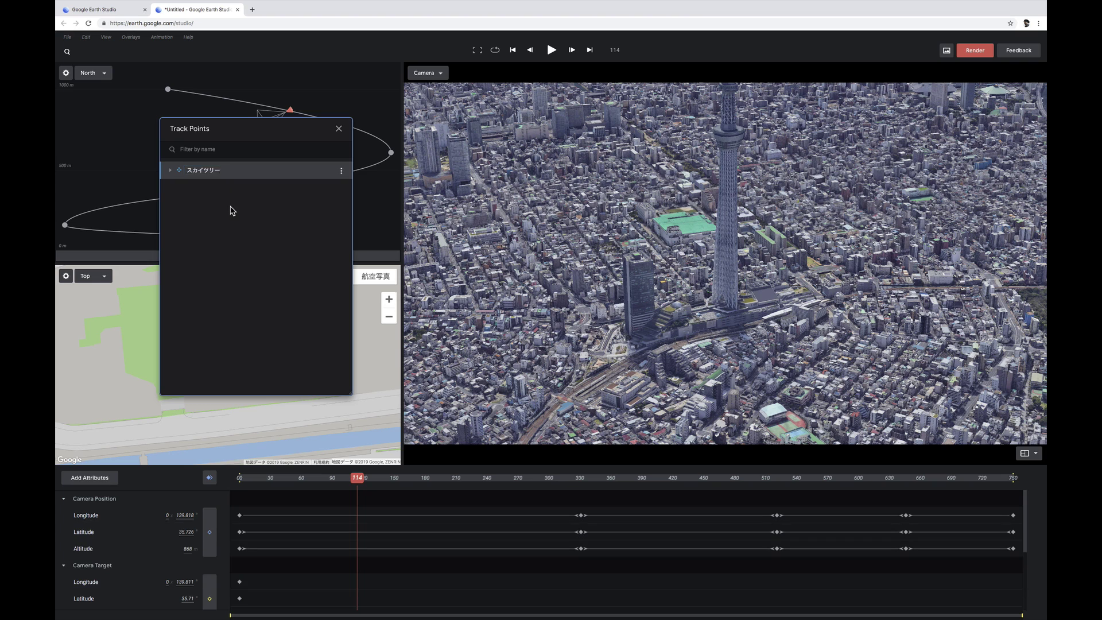
{"action": "left_click", "coordinate": [233, 210]}
{"action": "left_click", "coordinate": [338, 130]}
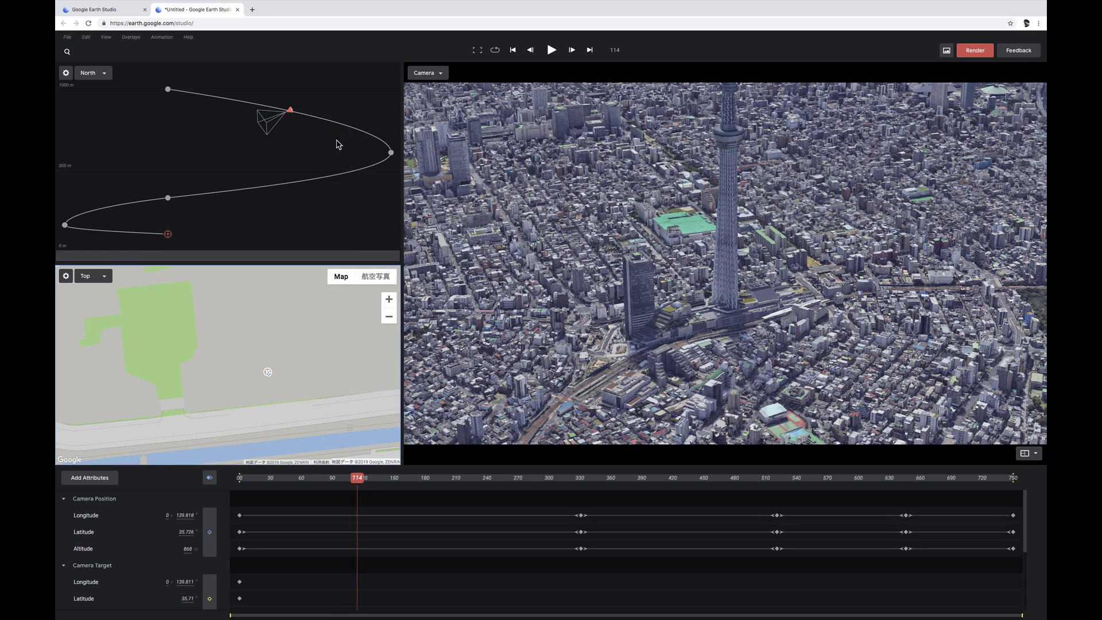
Fine-tune the camera target position near the スカイツリー track point
{"action": "left_click", "coordinate": [390, 299]}
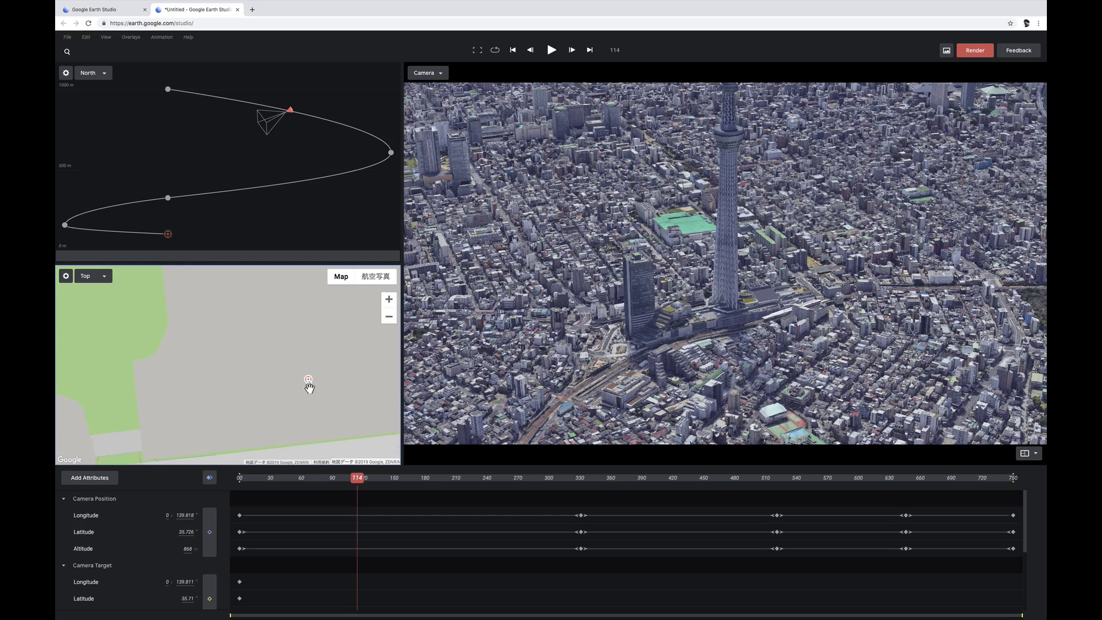
{"action": "left_click_drag", "start_coordinate": [309, 381], "coordinate": [299, 382]}
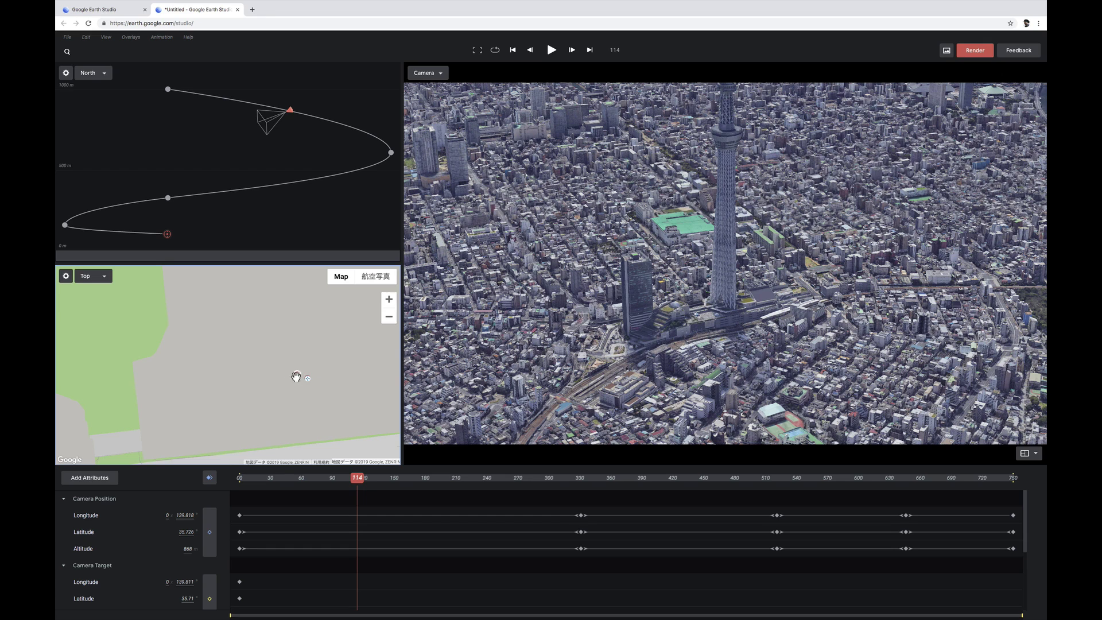
{"action": "left_click_drag", "start_coordinate": [295, 376], "coordinate": [305, 380]}
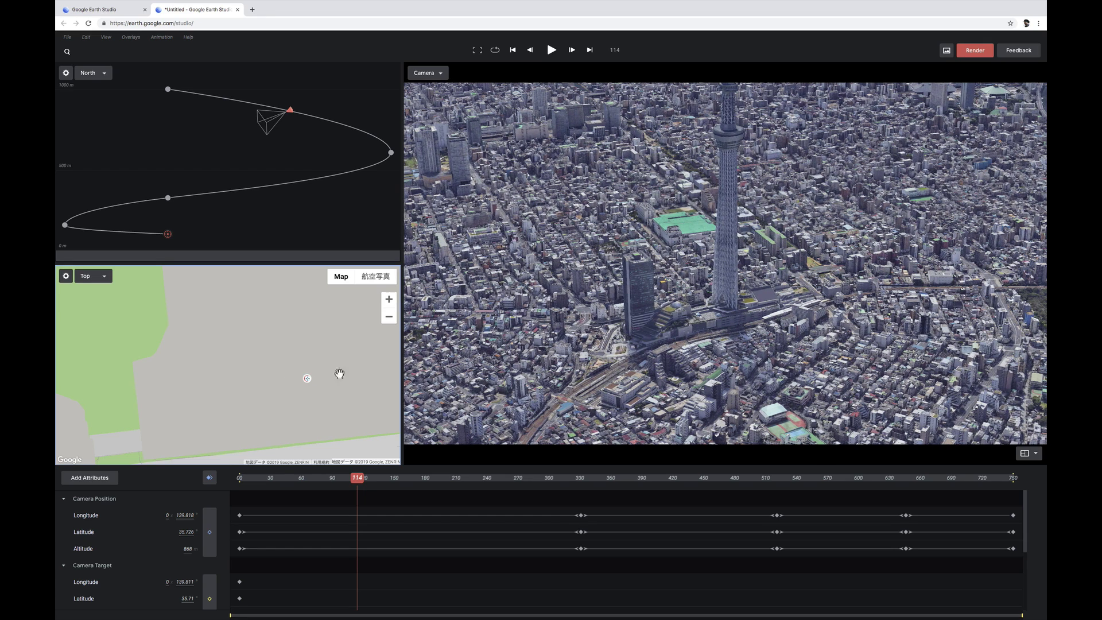
{"action": "left_click", "coordinate": [389, 317]}
{"action": "left_click", "coordinate": [389, 317]}
{"action": "left_click", "coordinate": [389, 316]}
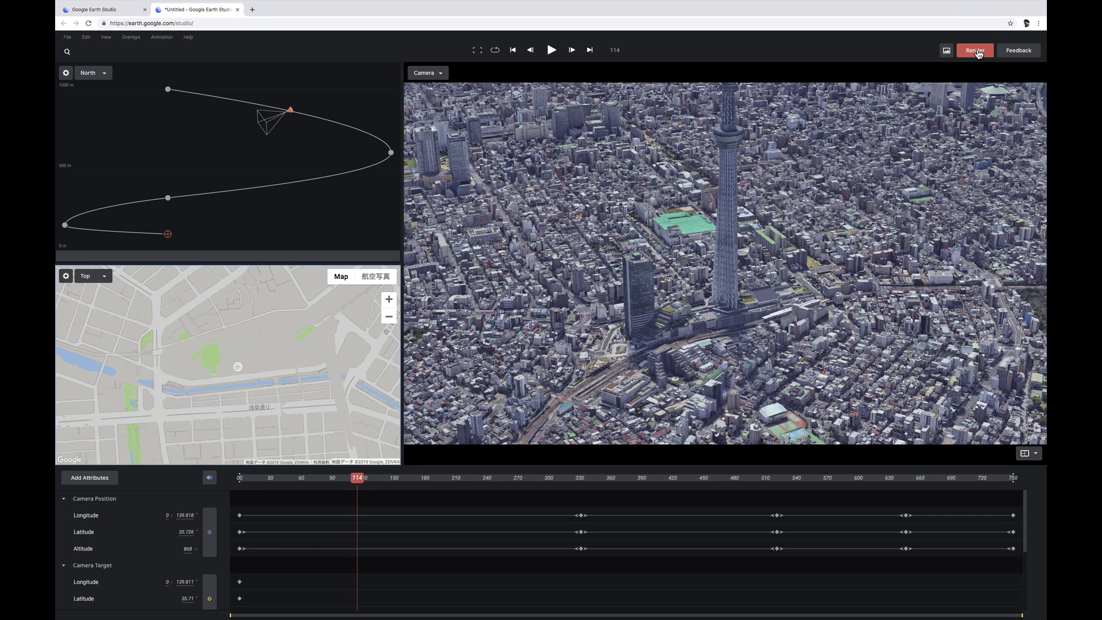
Render the animation as スカイツリー with Include 3D Tracking Data enabled
{"action": "left_click", "coordinate": [978, 53]}
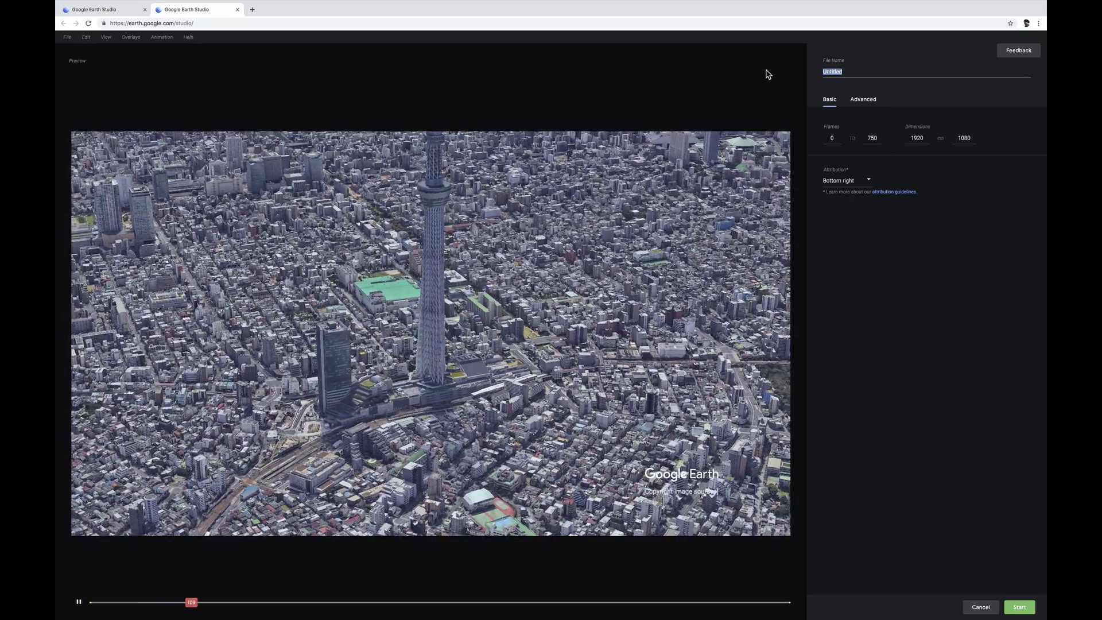
{"action": "left_click", "coordinate": [851, 71]}
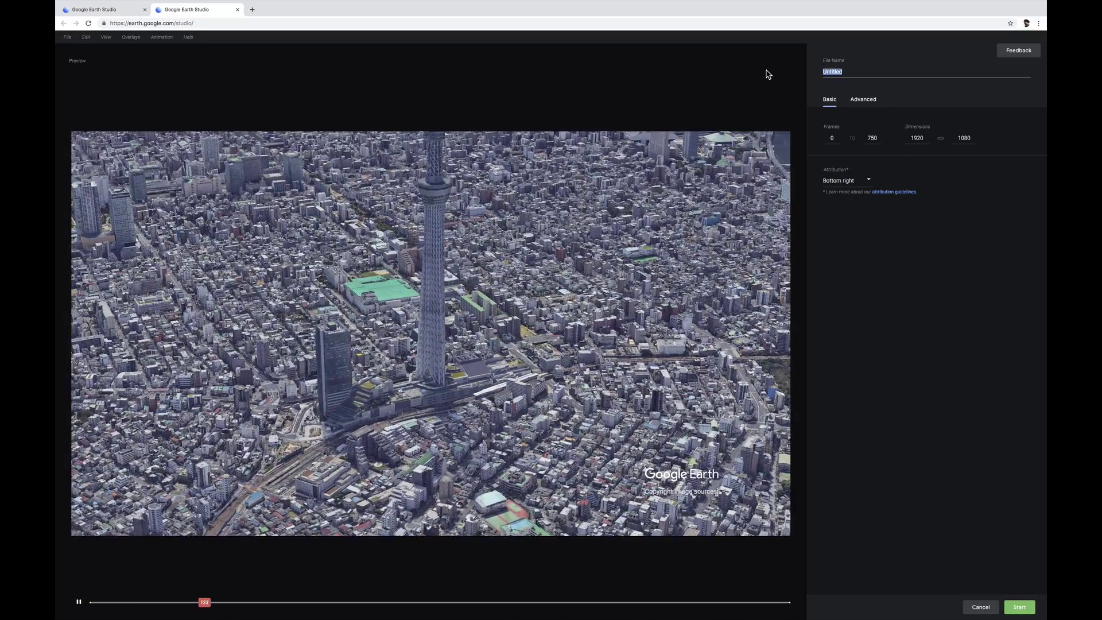
{"action": "type", "text": "す"}
{"action": "type", "text": "kaituri-"}
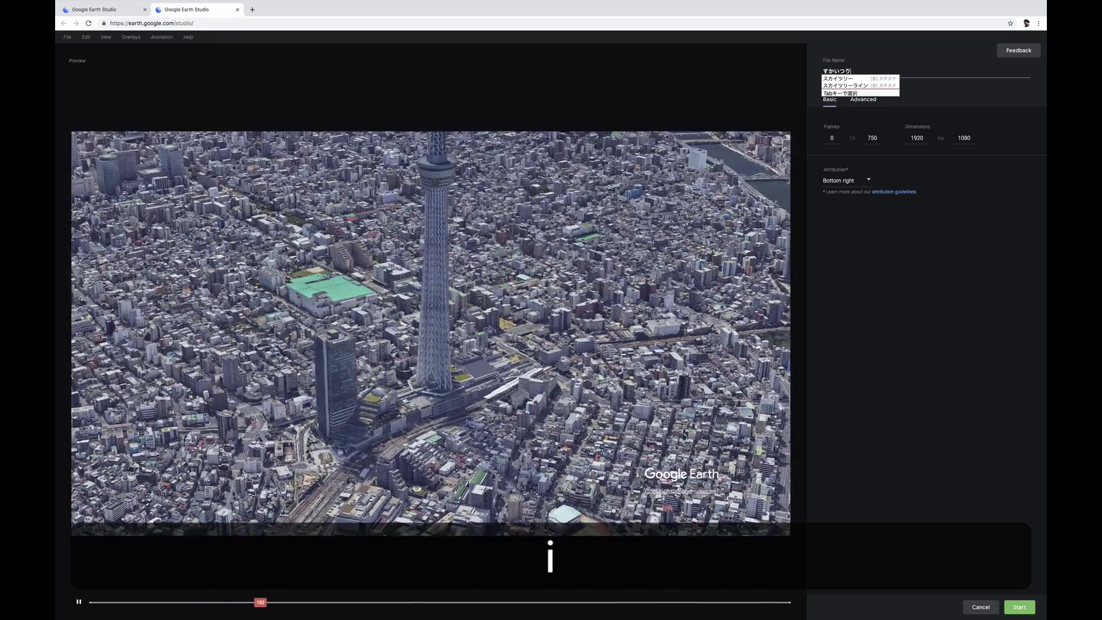
{"action": "key", "text": "Return"}
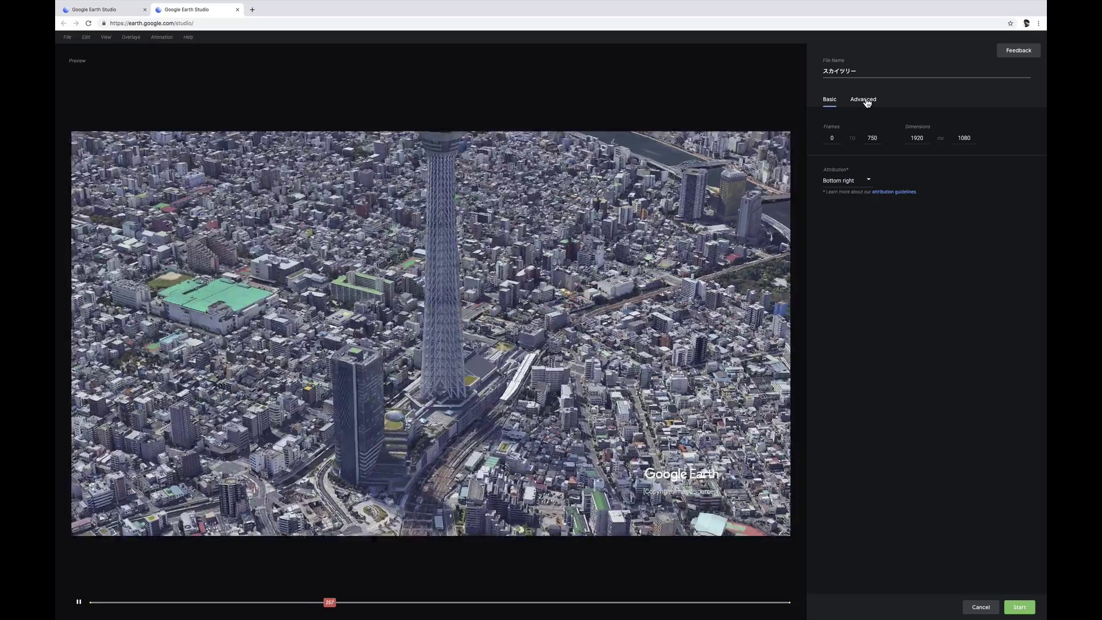
{"action": "left_click", "coordinate": [862, 100]}
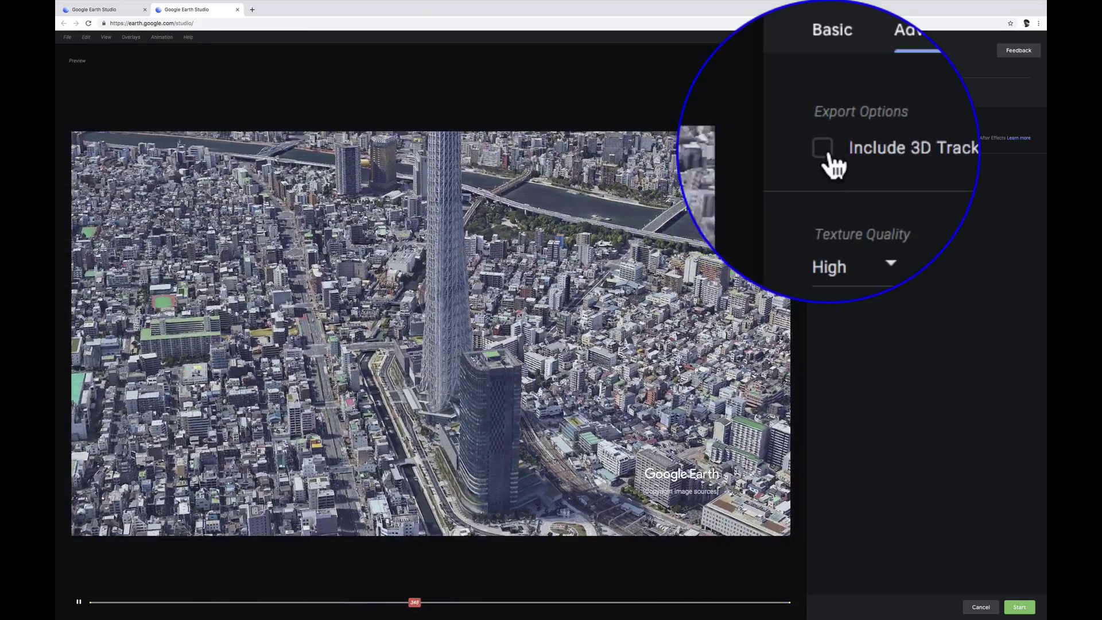
{"action": "left_click", "coordinate": [825, 149]}
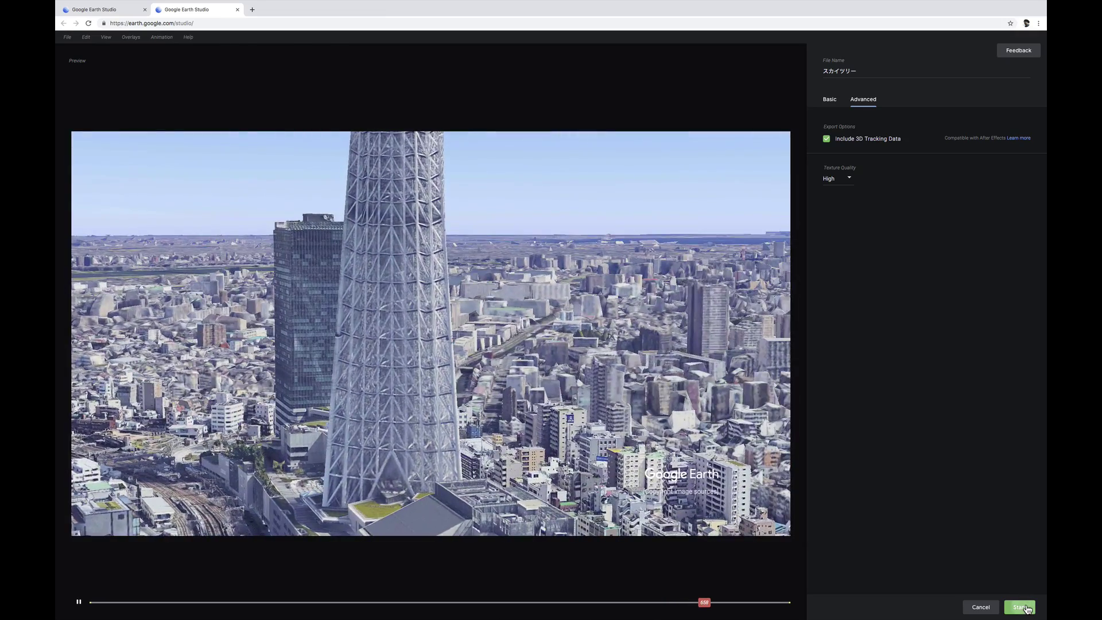
{"action": "left_click", "coordinate": [1027, 608]}
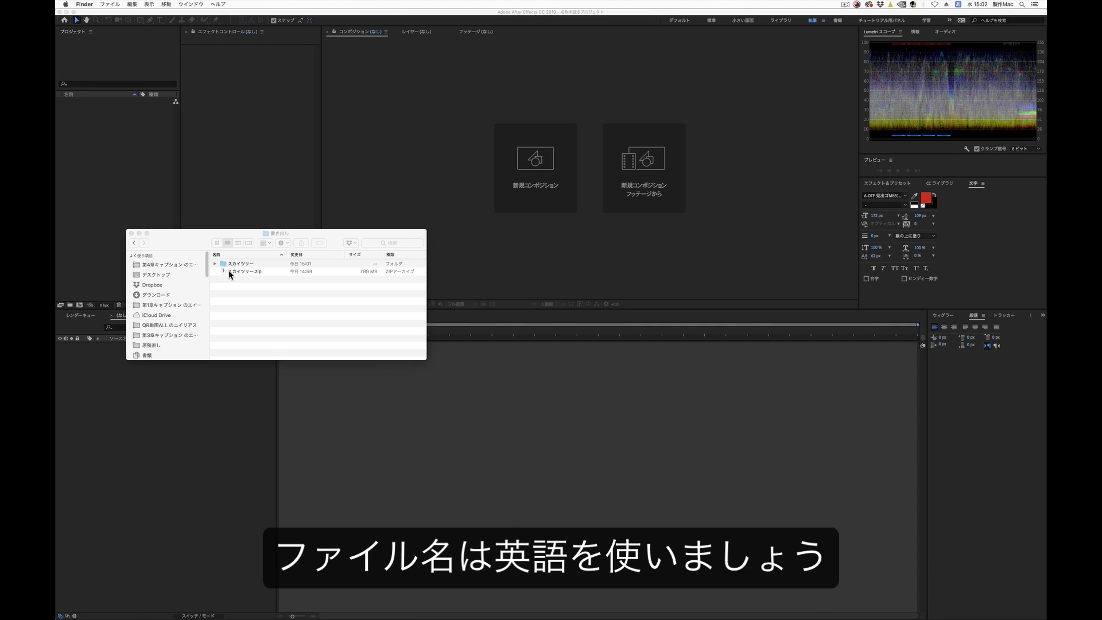
Check the スカイツリー folder holds footage, Untitled.esp and スカイツリー.jsx, then return to After Effects
{"action": "left_click", "coordinate": [243, 271]}
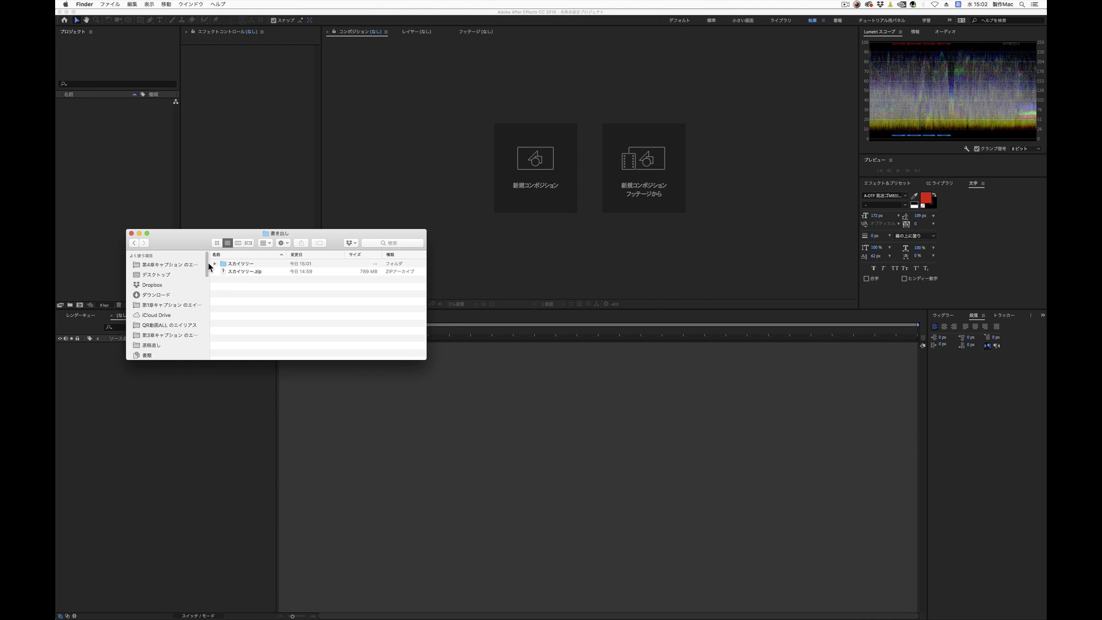
{"action": "left_click", "coordinate": [215, 264]}
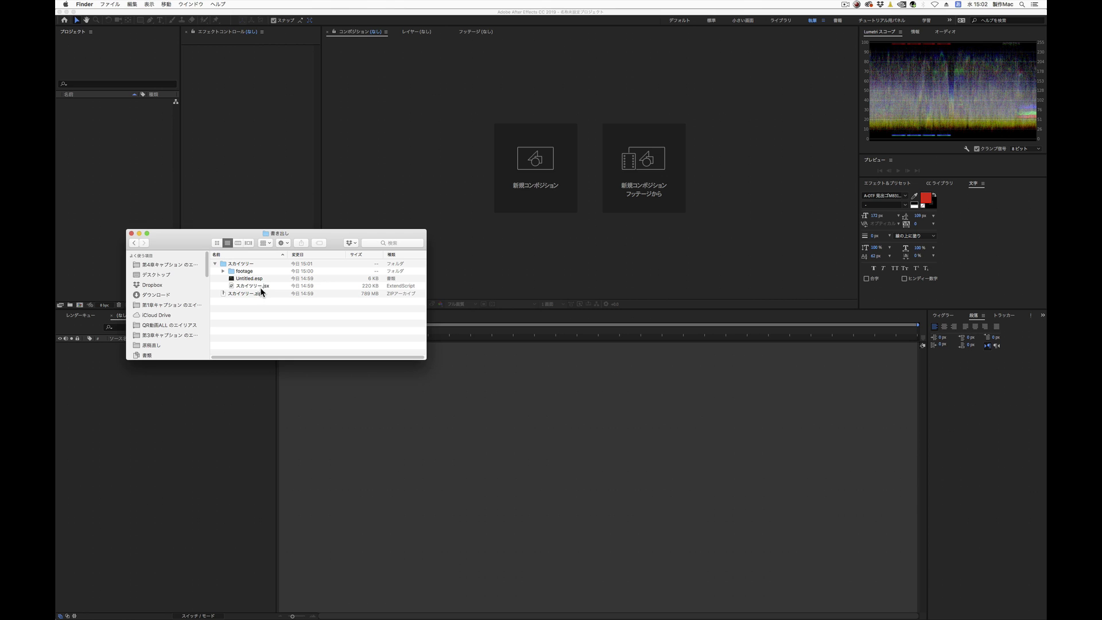
{"action": "left_click", "coordinate": [260, 286]}
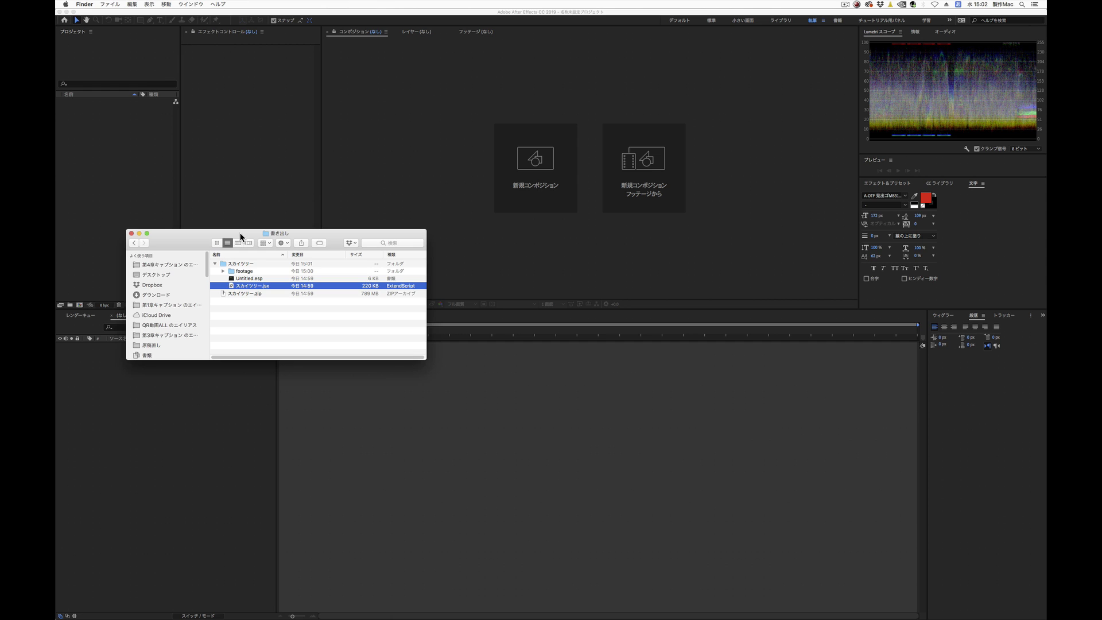
{"action": "key", "text": "super+w"}
{"action": "left_click", "coordinate": [75, 139]}
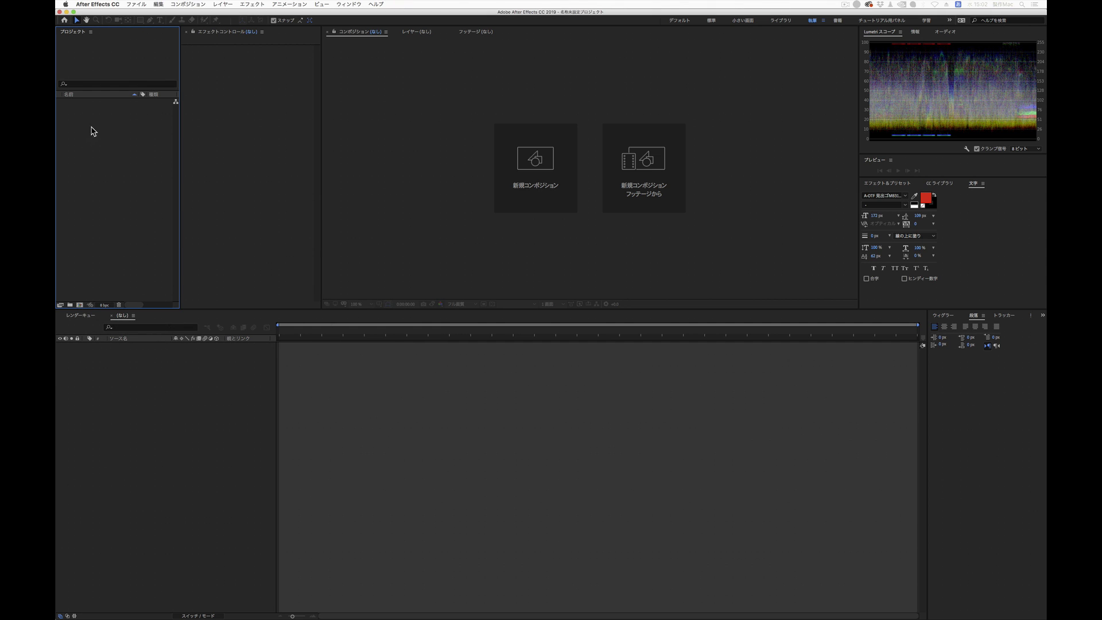
Run スカイツリー.jsx from the スカイツリー folder via File > Scripts > Run Script File
{"action": "left_click", "coordinate": [137, 5]}
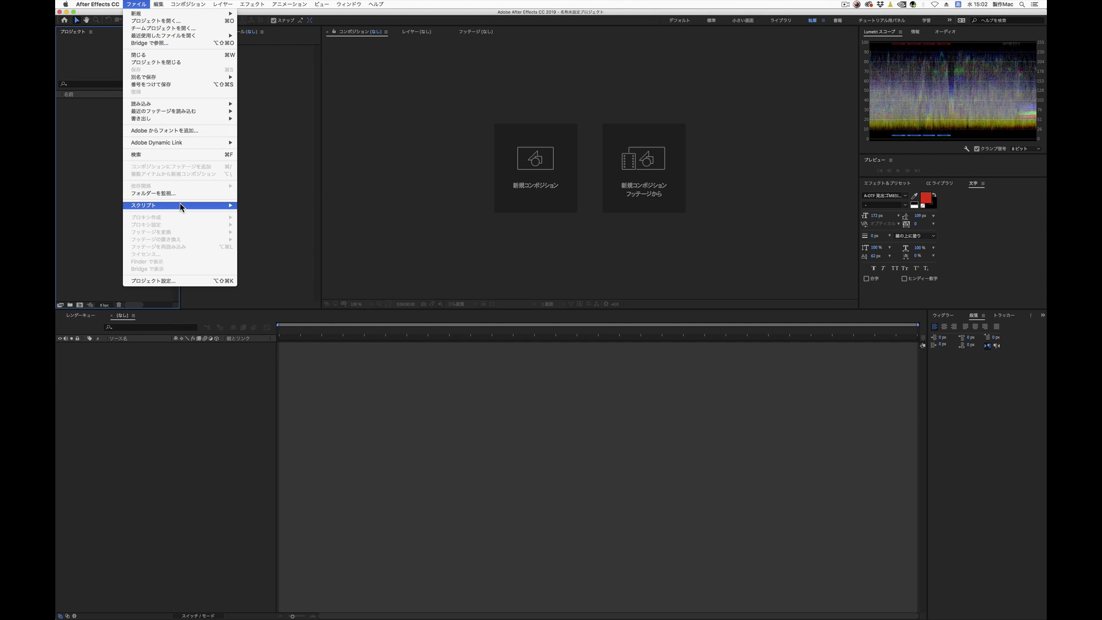
{"action": "mouse_move", "coordinate": [181, 204]}
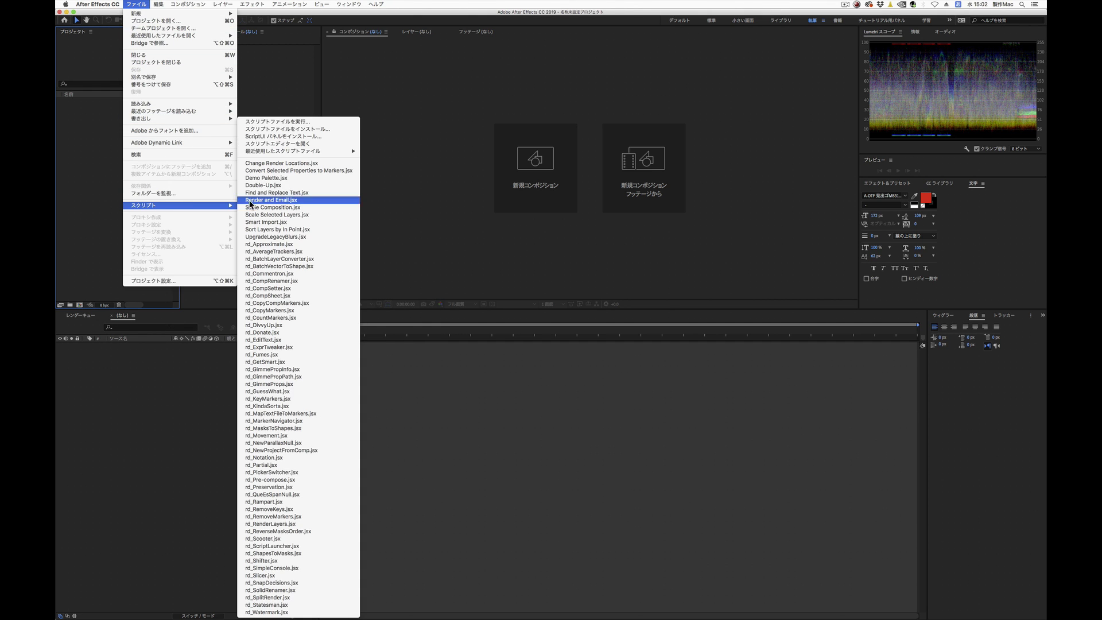
{"action": "left_click", "coordinate": [317, 124]}
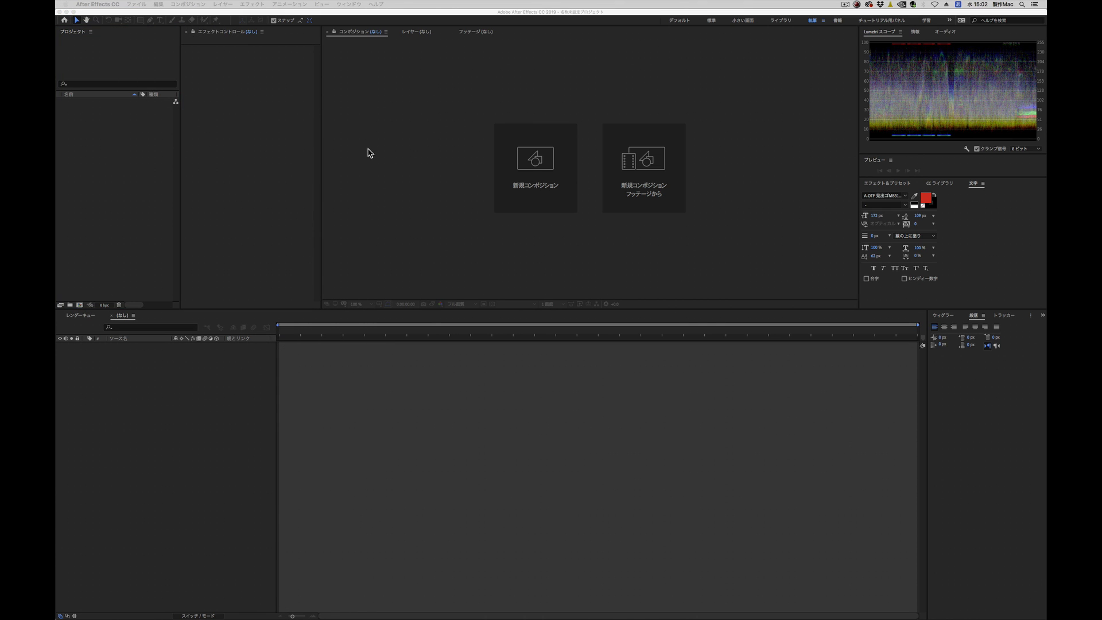
{"action": "left_click", "coordinate": [291, 138]}
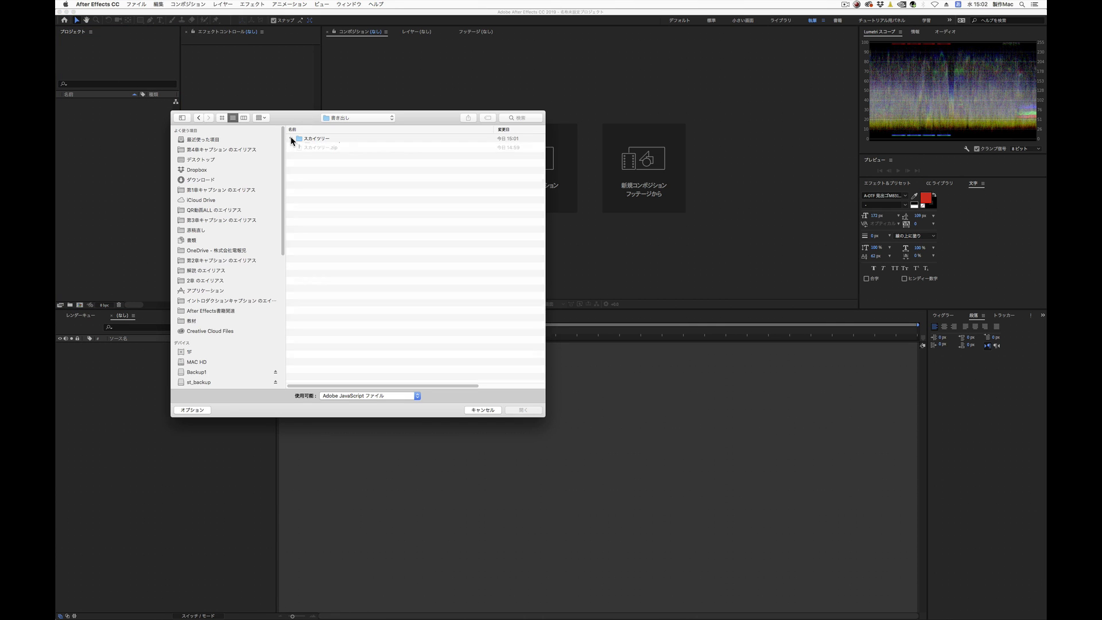
{"action": "left_click", "coordinate": [316, 161]}
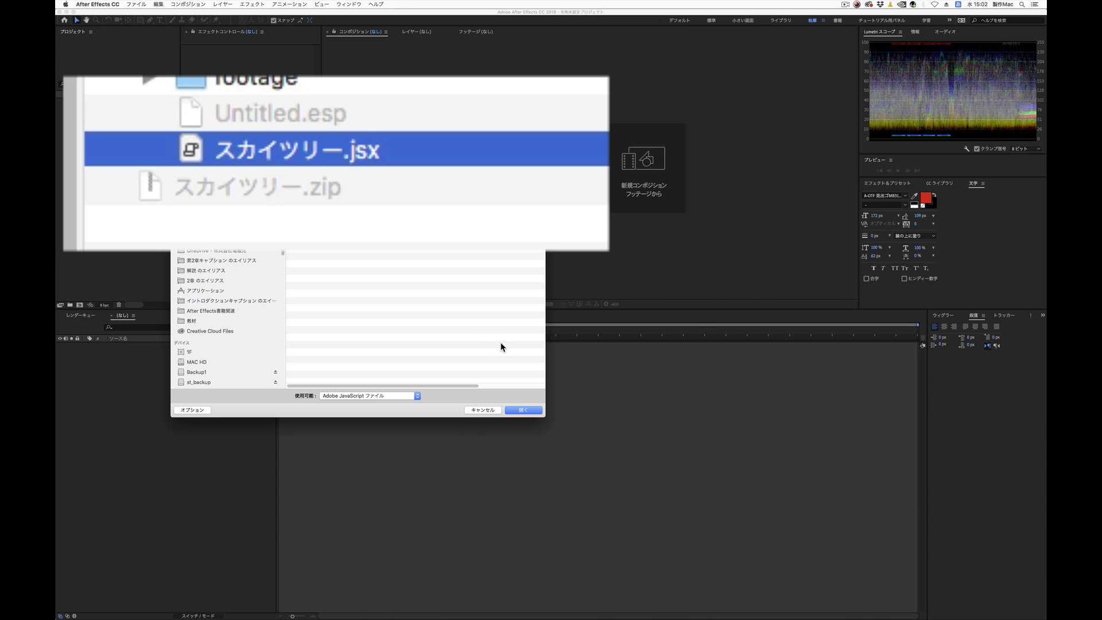
{"action": "left_click", "coordinate": [524, 413]}
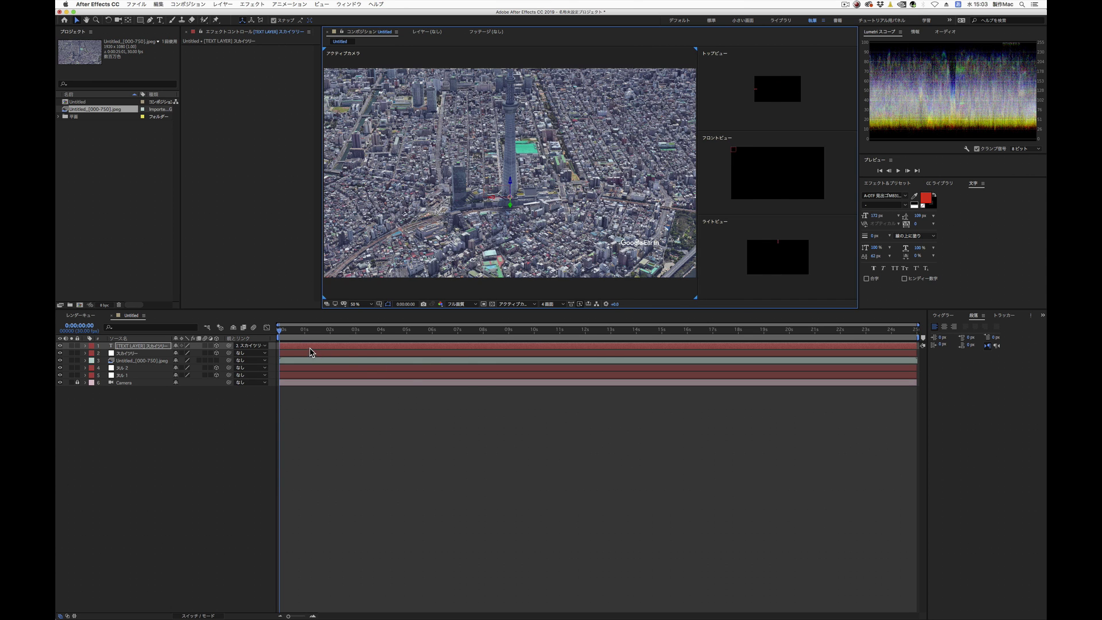
{"action": "key", "text": "space"}
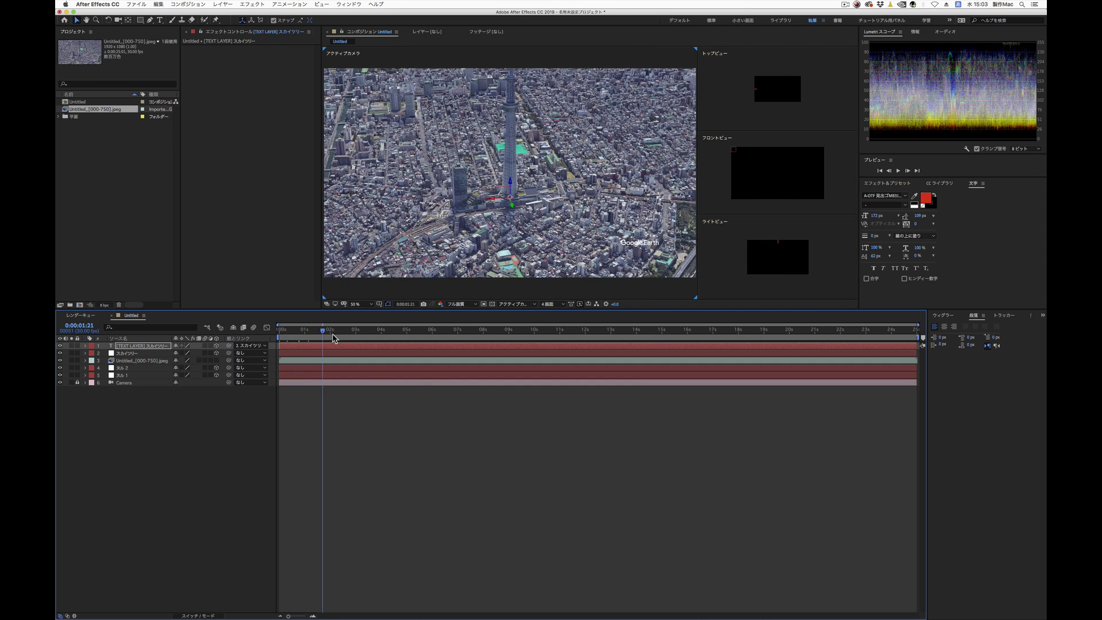
{"action": "mouse_move", "coordinate": [376, 341]}
{"action": "left_mouse_down"}
{"action": "mouse_move", "coordinate": [618, 347]}
{"action": "mouse_move", "coordinate": [272, 340]}
{"action": "left_mouse_up"}
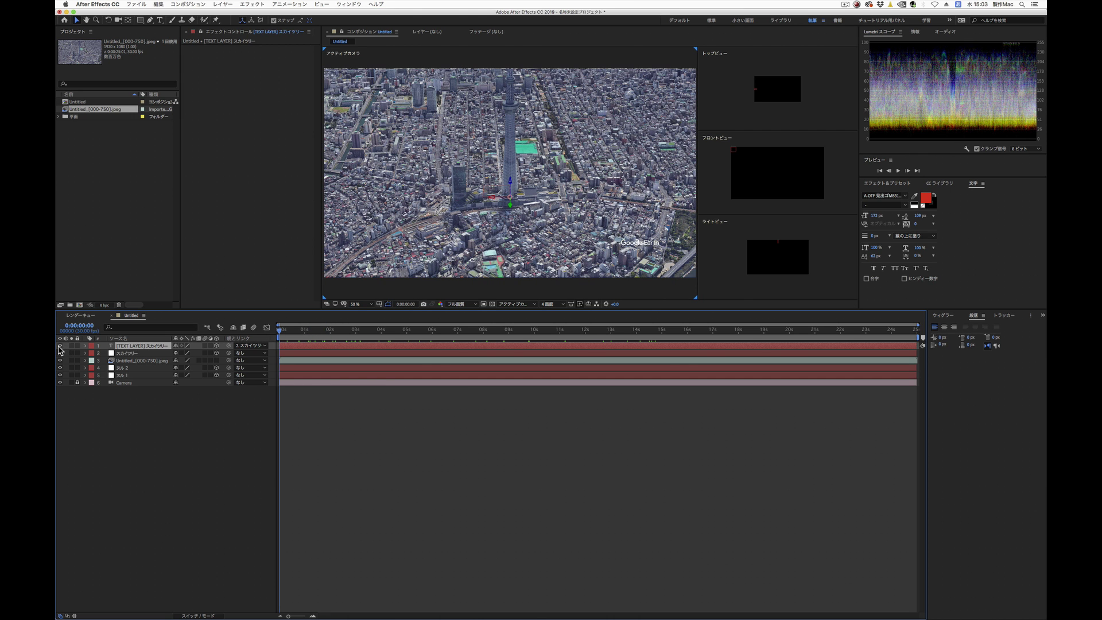
{"action": "left_click", "coordinate": [134, 356]}
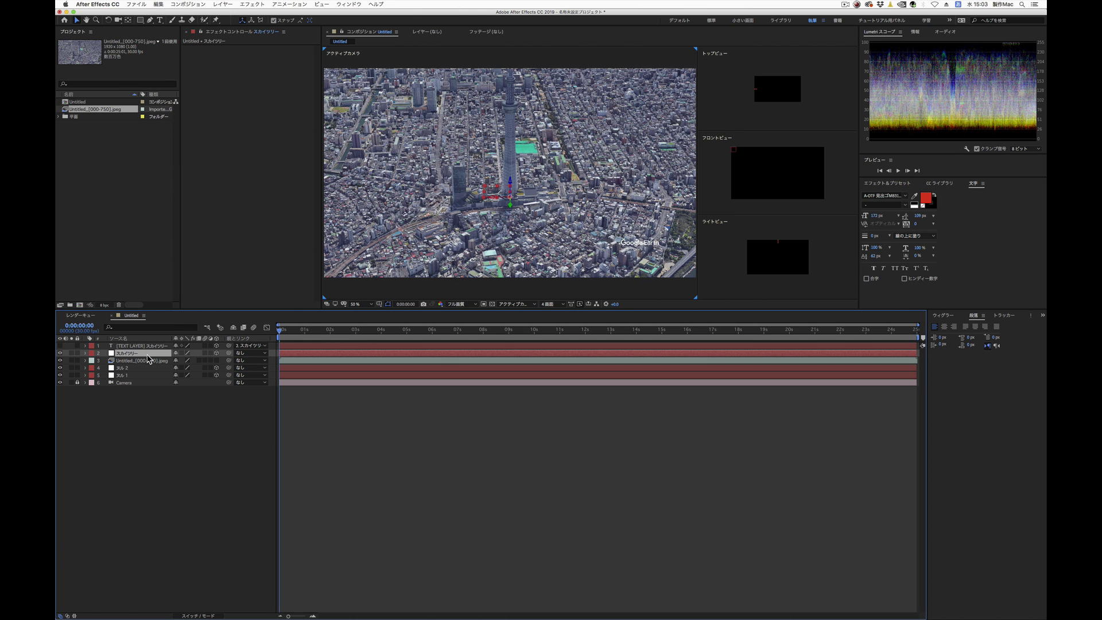
{"action": "mouse_move", "coordinate": [315, 336]}
{"action": "left_mouse_down"}
{"action": "mouse_move", "coordinate": [605, 342]}
{"action": "mouse_move", "coordinate": [253, 330]}
{"action": "left_mouse_up"}
Create a new text layer reading 'スカイツリー' in the composition
{"action": "left_click", "coordinate": [160, 21]}
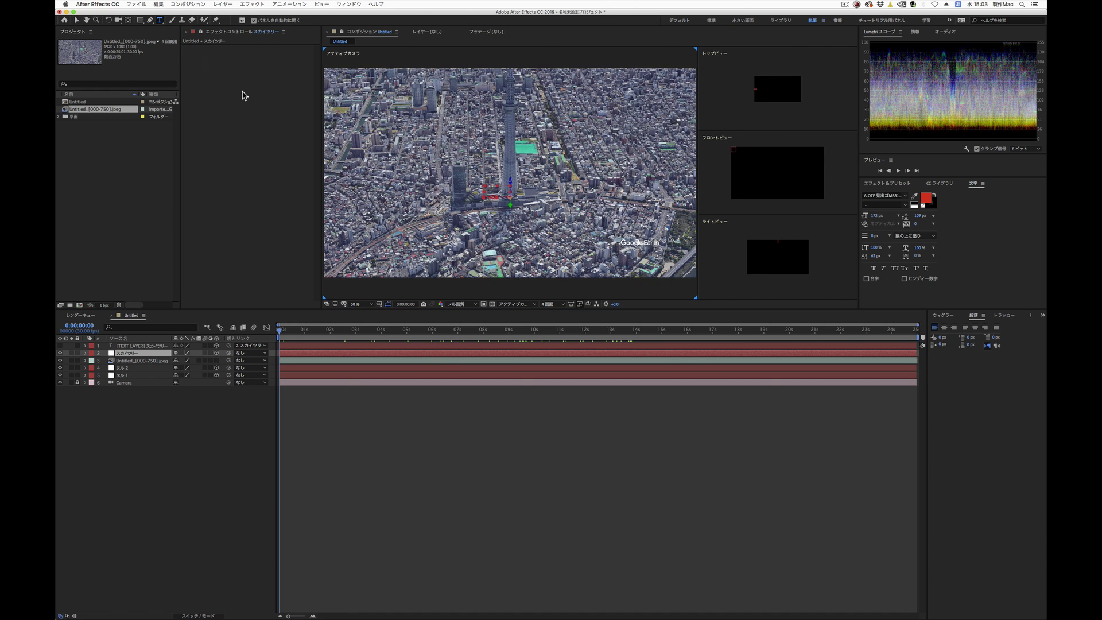
{"action": "left_click", "coordinate": [389, 185]}
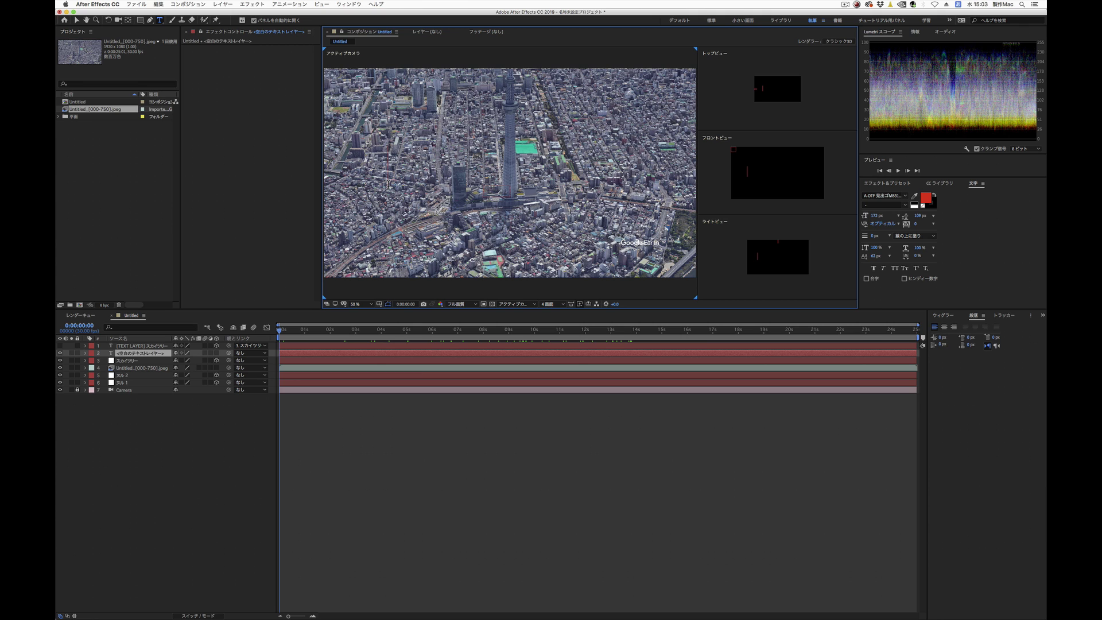
{"action": "type", "text": "スカイツリー"}
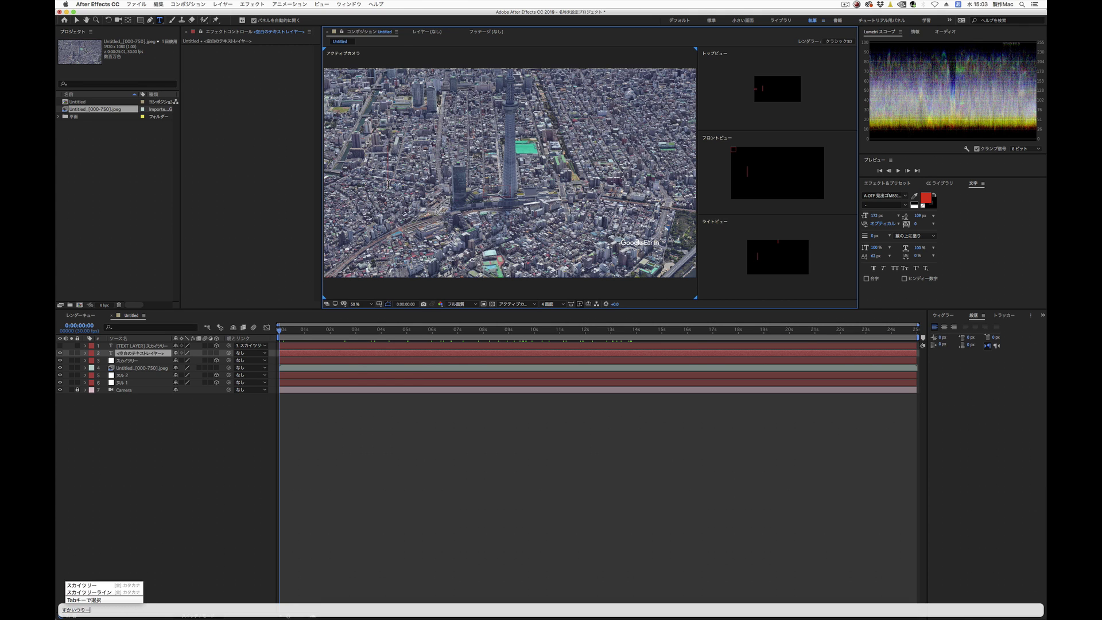
{"action": "key", "text": "Return"}
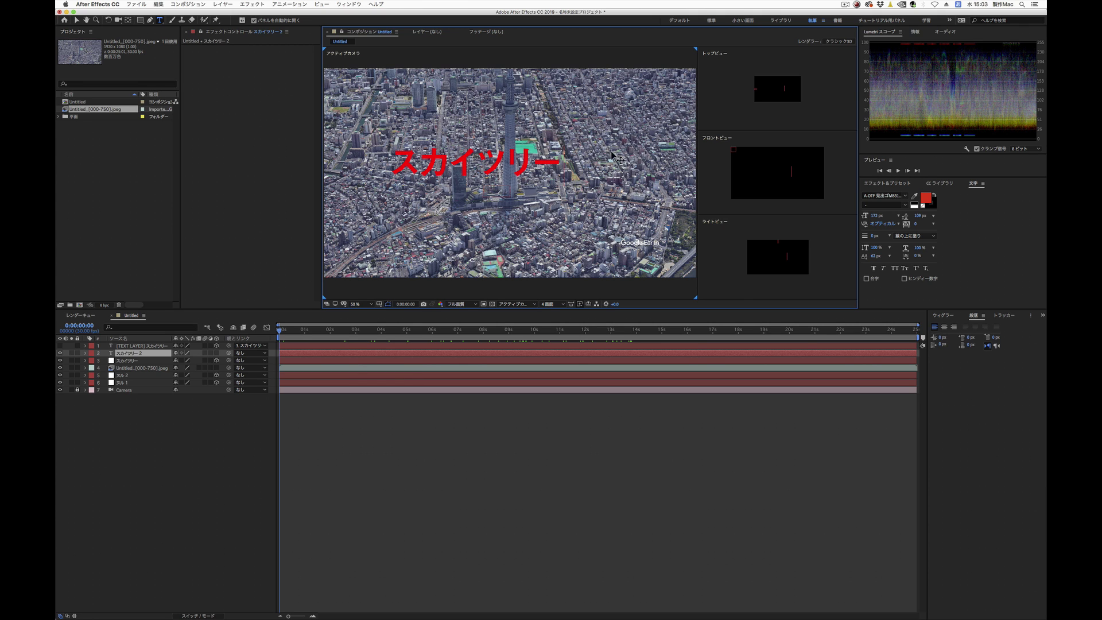
Shrink the スカイツリー text's font size and move it over the tower
{"action": "key", "text": "super+a"}
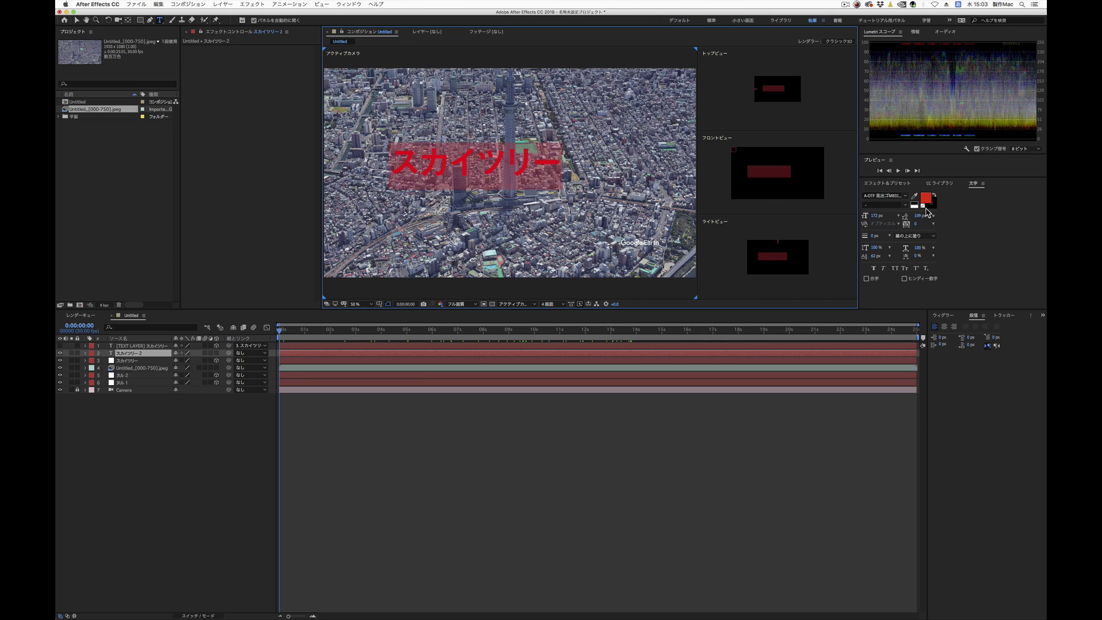
{"action": "left_click_drag", "start_coordinate": [877, 215], "coordinate": [845, 218]}
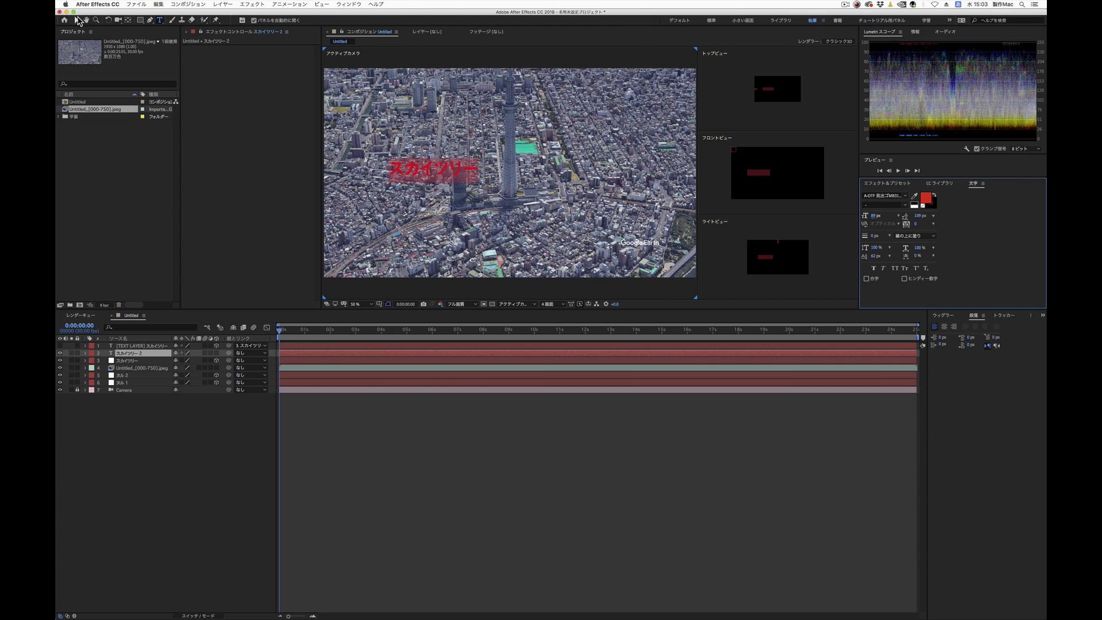
{"action": "left_click", "coordinate": [78, 20]}
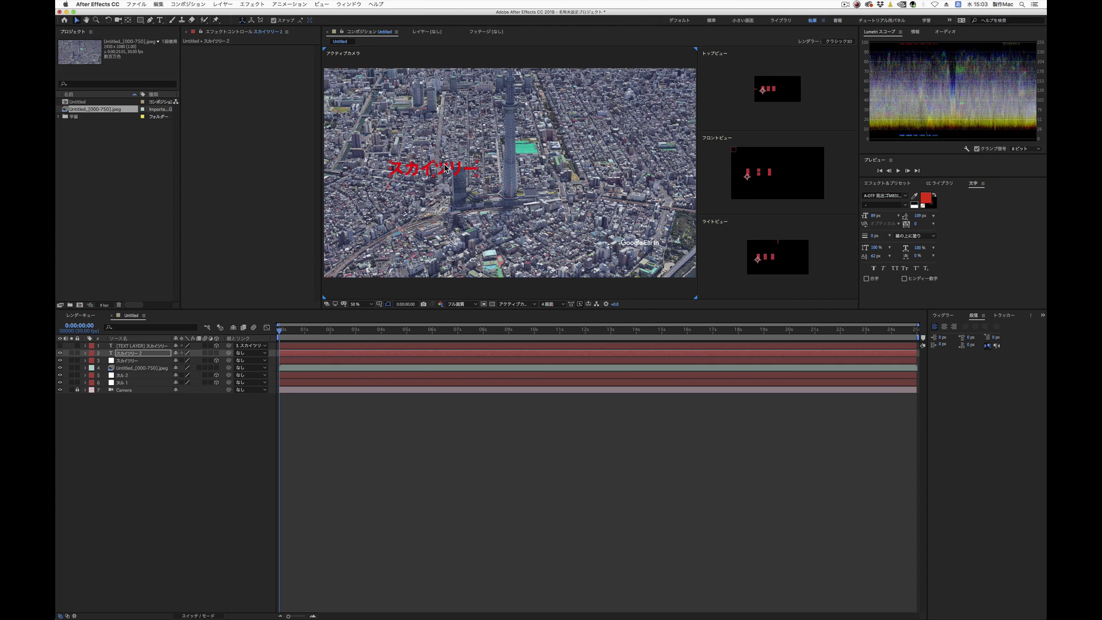
{"action": "left_click_drag", "start_coordinate": [446, 169], "coordinate": [529, 182]}
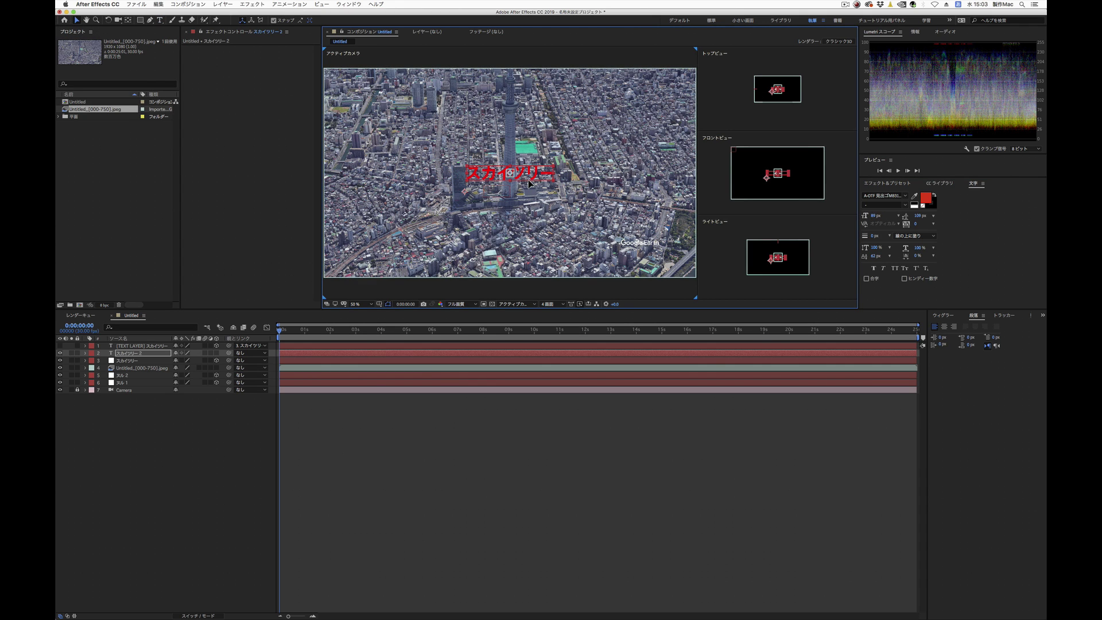
{"action": "key", "text": "super+shift+h"}
Delete the original [TEXT LAYER] layer, leaving スカイツリー 2 selected
{"action": "left_click", "coordinate": [152, 346]}
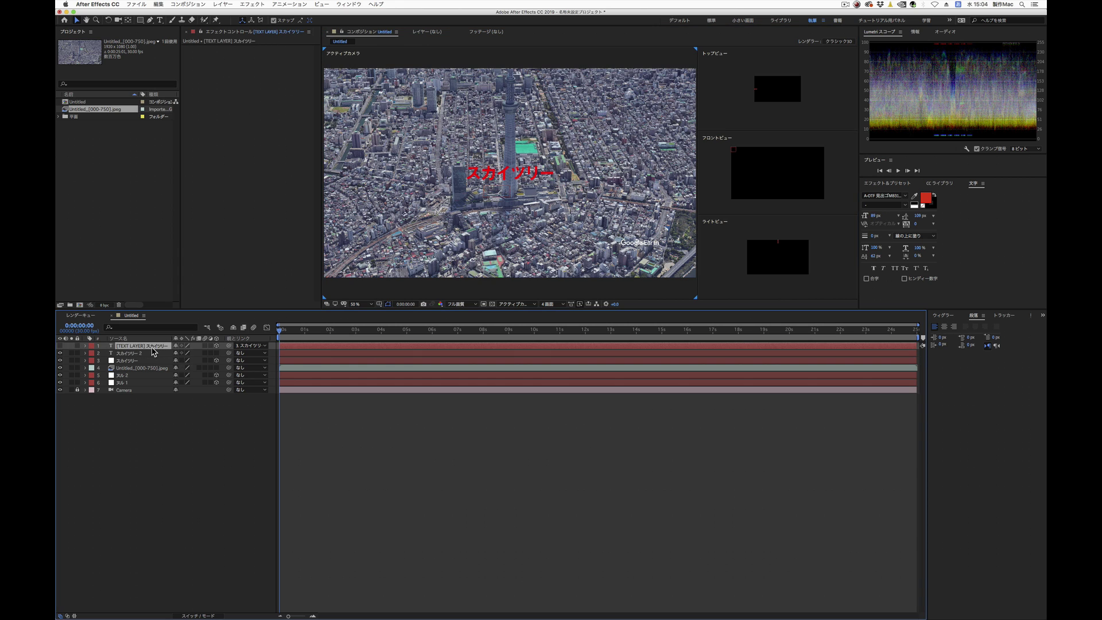
{"action": "key", "text": "Delete"}
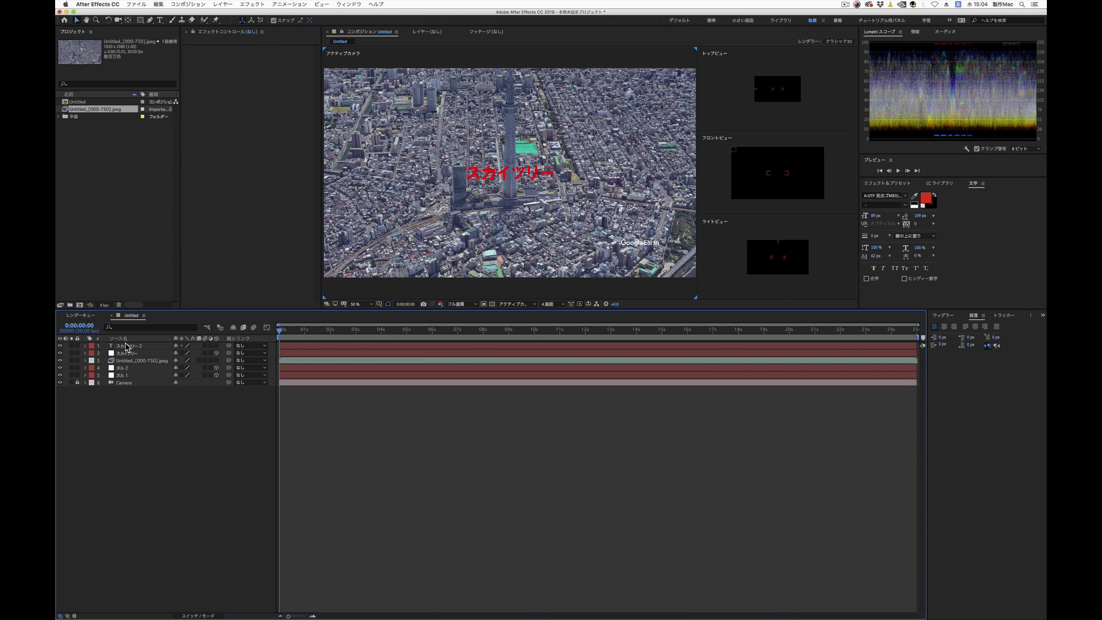
{"action": "left_click", "coordinate": [133, 346]}
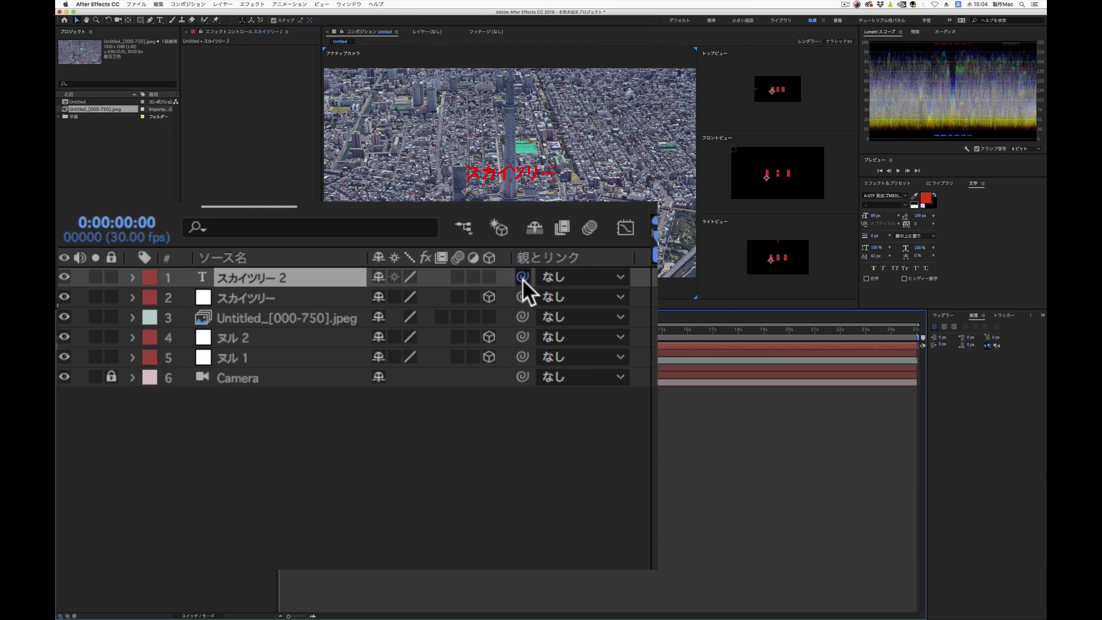
Parent スカイツリー 2 to the スカイツリー layer and make it a 3D layer
{"action": "left_click_drag", "start_coordinate": [522, 277], "coordinate": [253, 298]}
{"action": "left_click", "coordinate": [253, 298]}
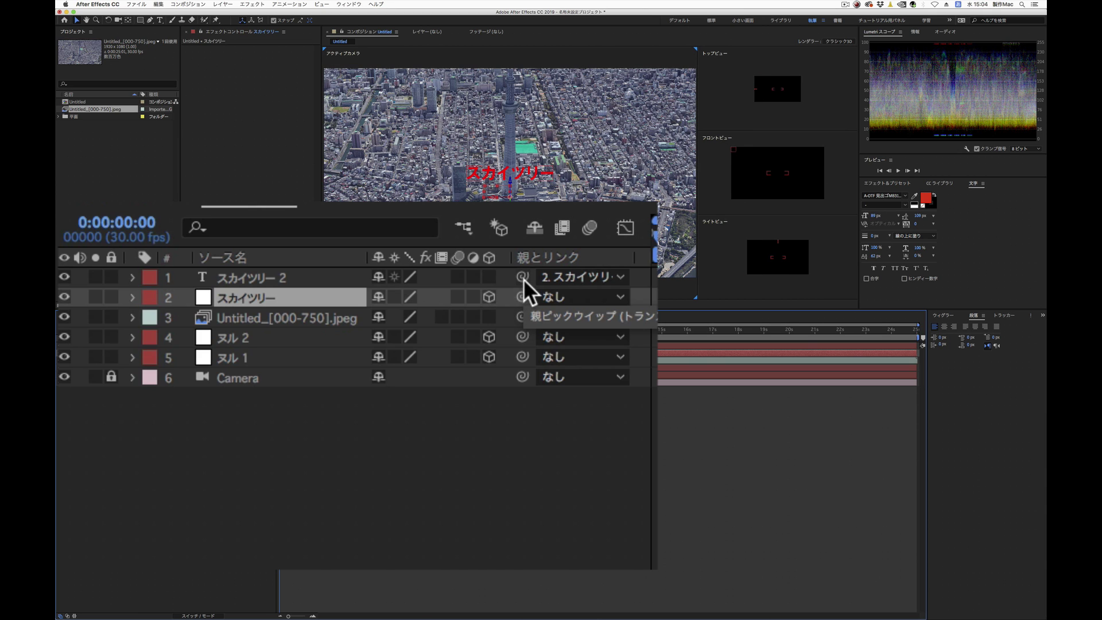
{"action": "left_click", "coordinate": [490, 277]}
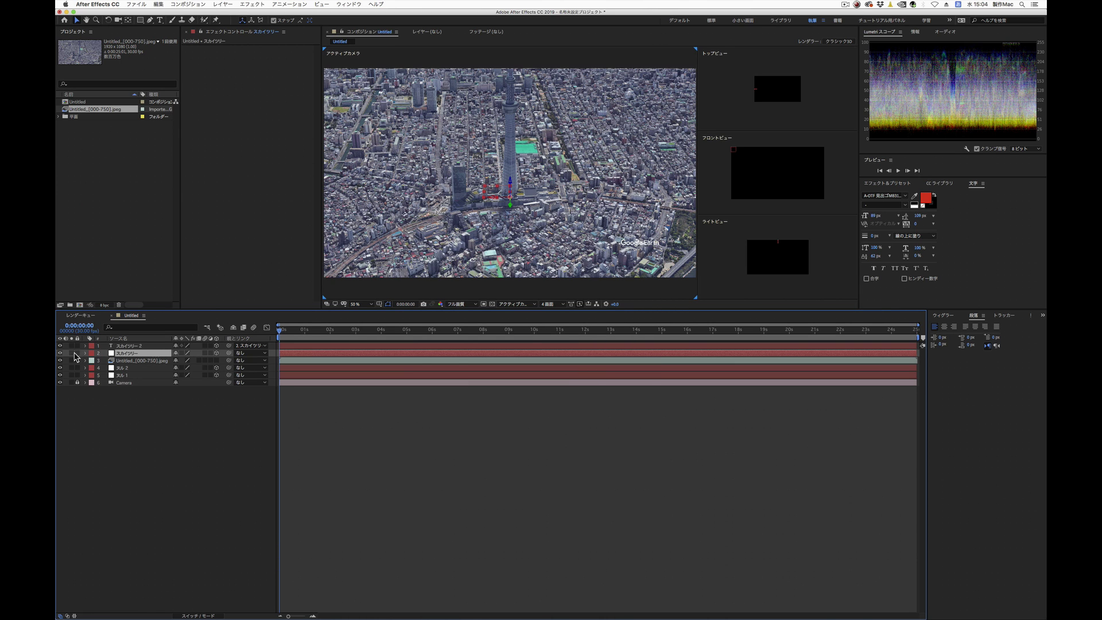
Set the スカイツリー 2 Transform position to 0,0,0
{"action": "left_click", "coordinate": [85, 346]}
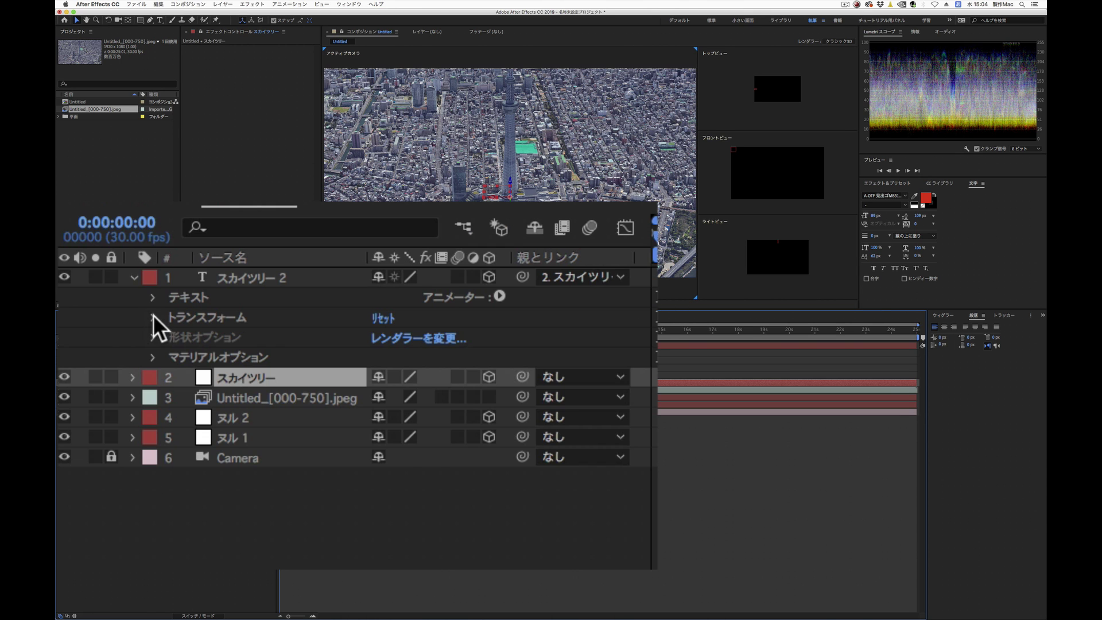
{"action": "left_click", "coordinate": [152, 317]}
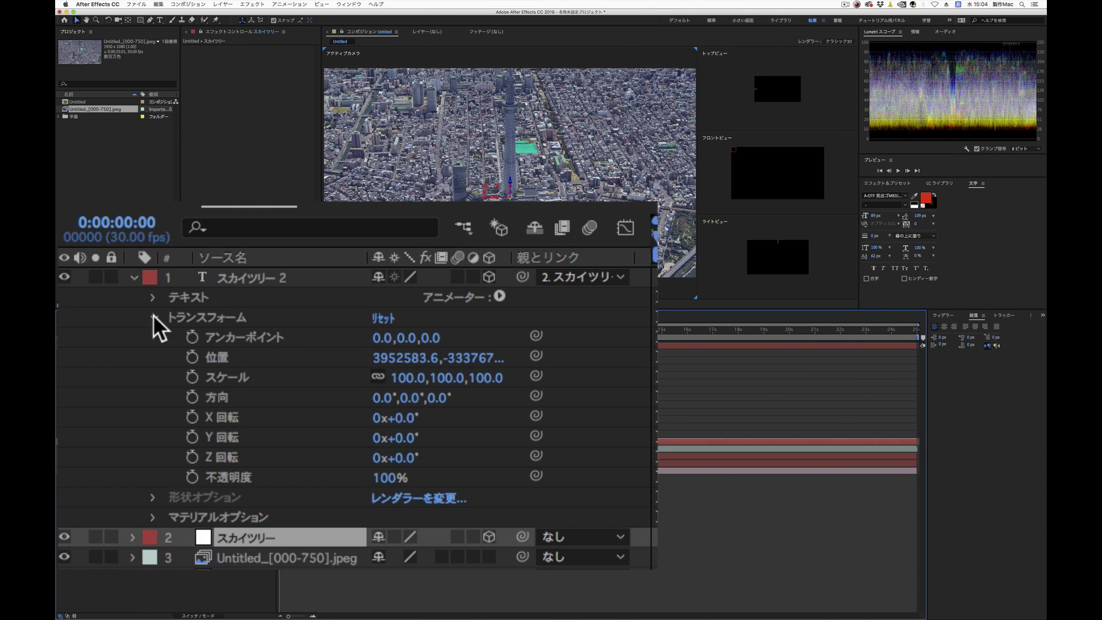
{"action": "left_click", "coordinate": [380, 359]}
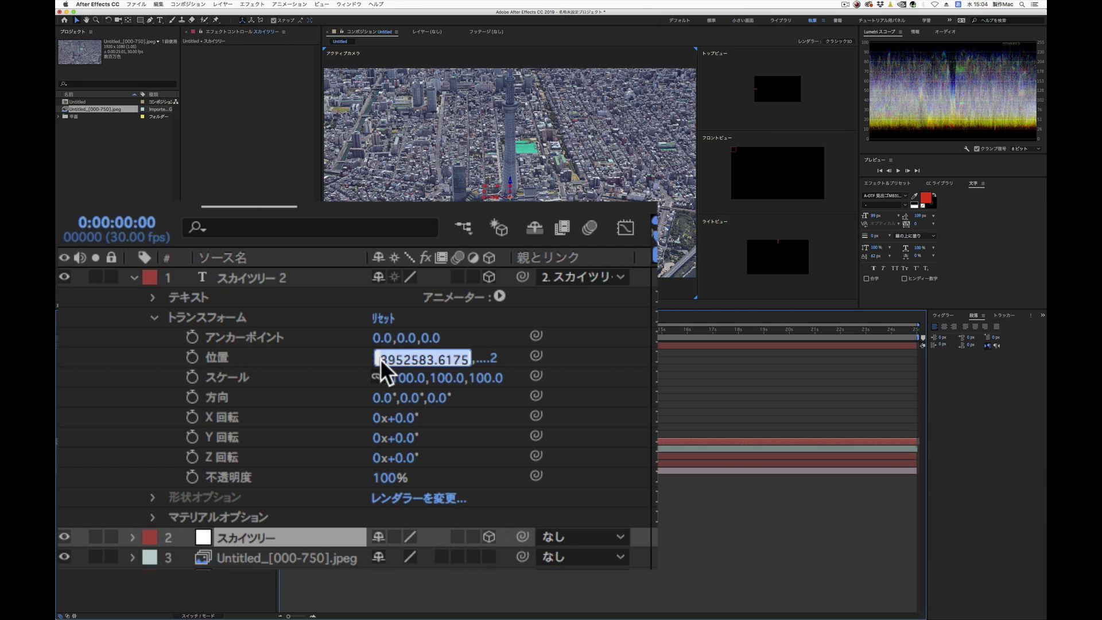
{"action": "type", "text": "0"}
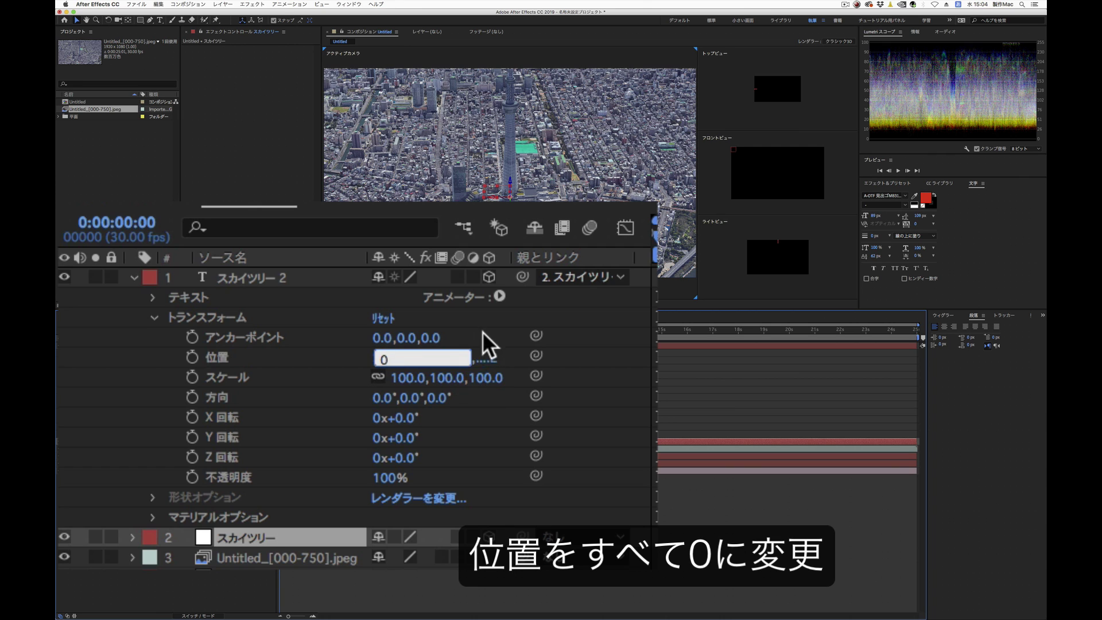
{"action": "left_click", "coordinate": [483, 329]}
{"action": "left_click", "coordinate": [441, 360]}
{"action": "type", "text": "0"}
{"action": "key", "text": "Return"}
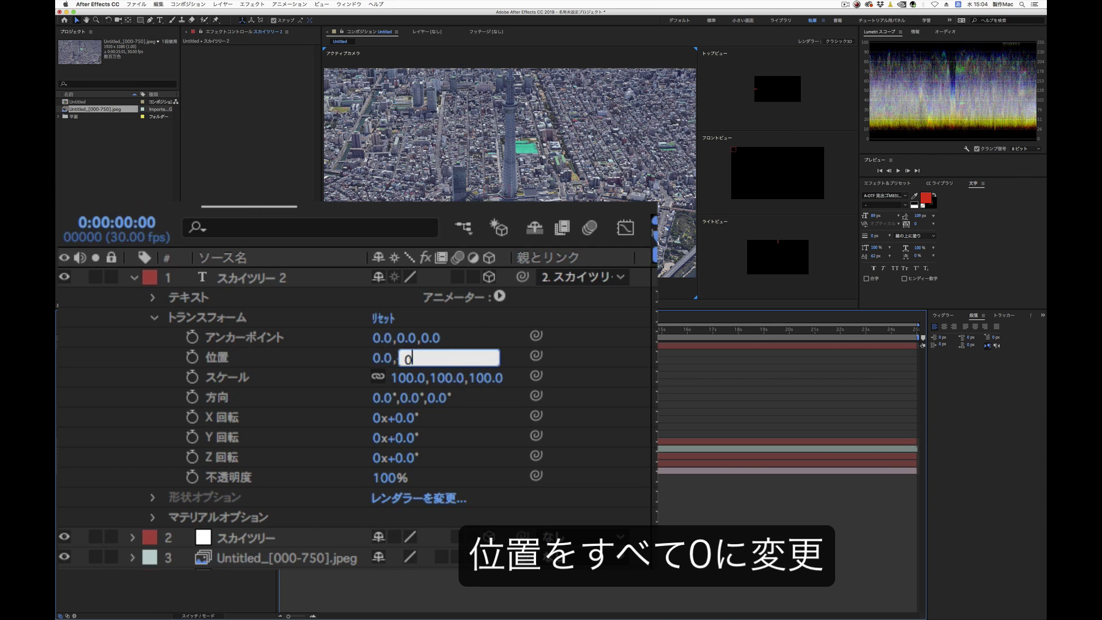
{"action": "key", "text": "Return"}
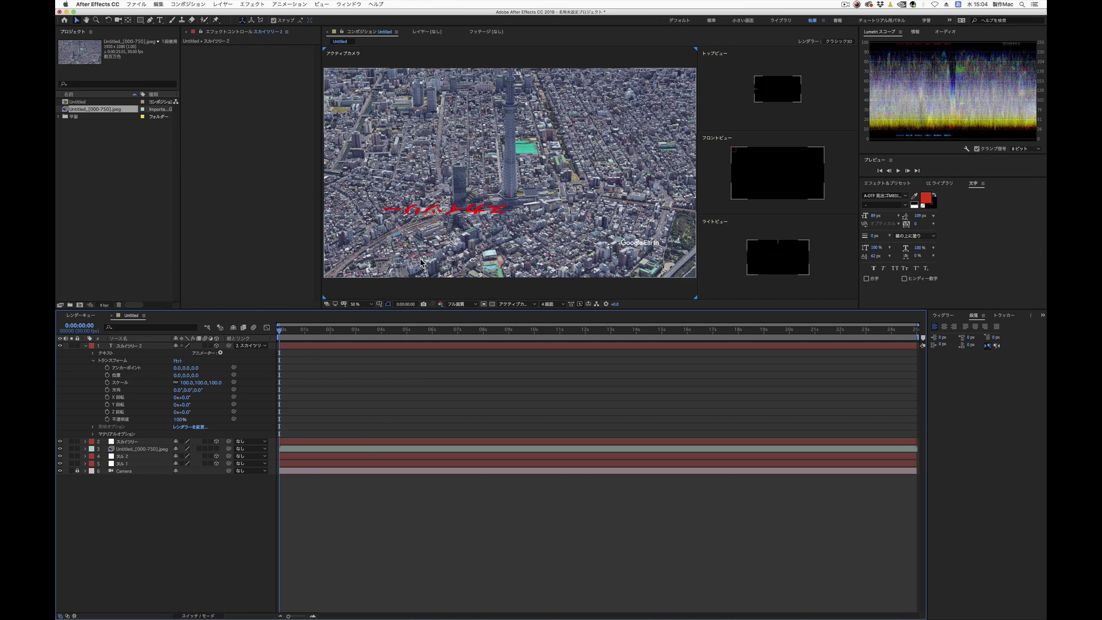
Preview the label following the footage around the 3-second mark
{"action": "left_click", "coordinate": [370, 330]}
{"action": "key", "text": "space"}
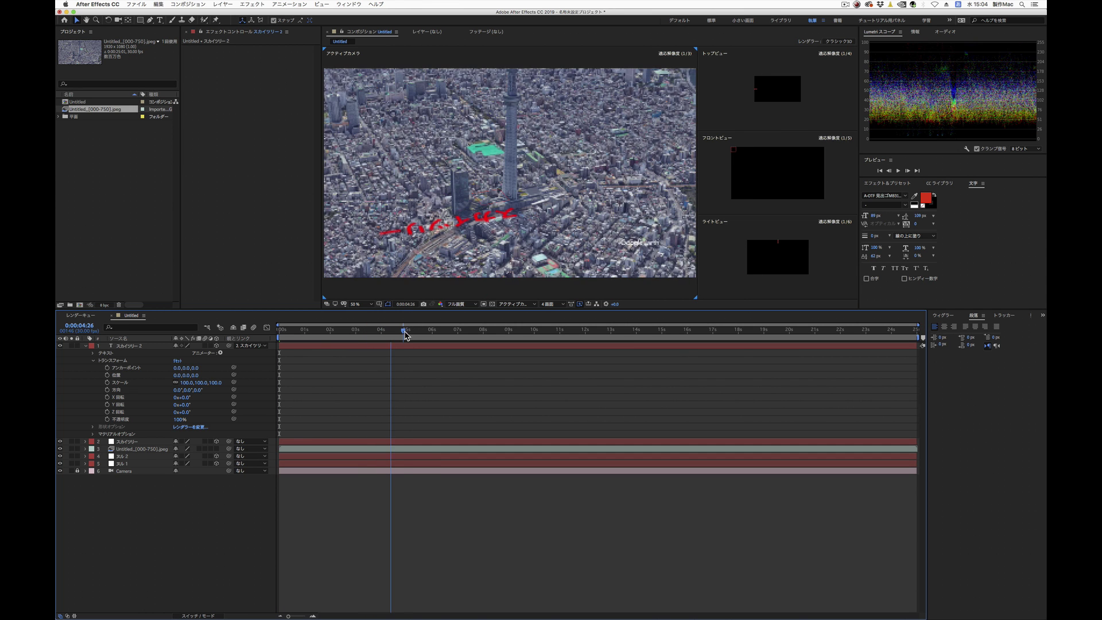
{"action": "left_click", "coordinate": [374, 330]}
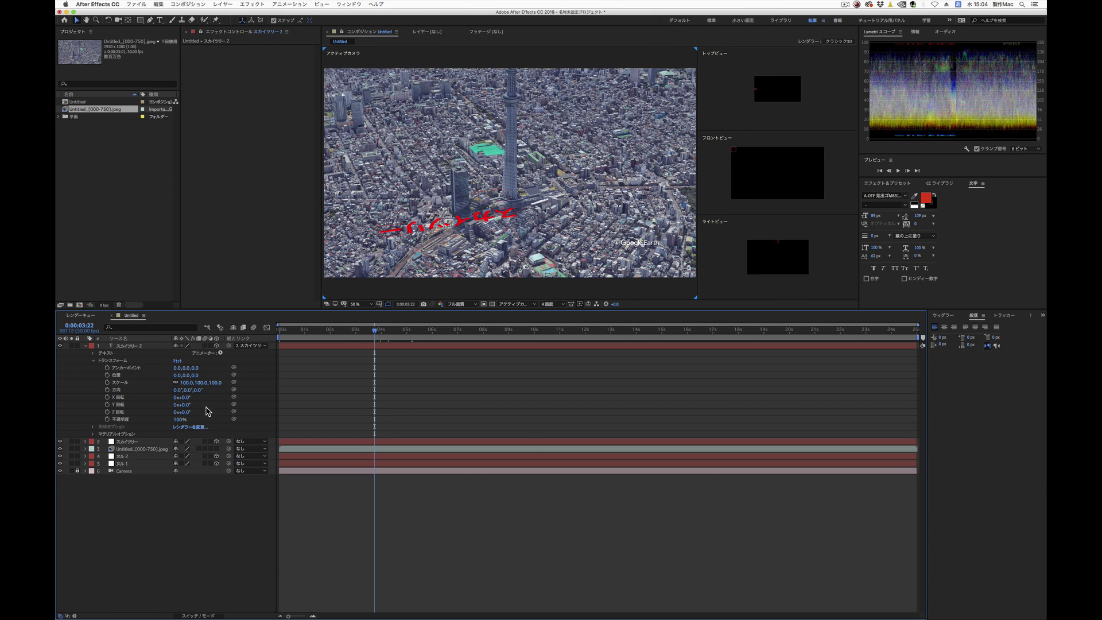
{"action": "left_click", "coordinate": [185, 397]}
Give the label X rotation 90°, Y rotation 171°, anchor point 164,0,0, and scrub to check
{"action": "type", "text": "90"}
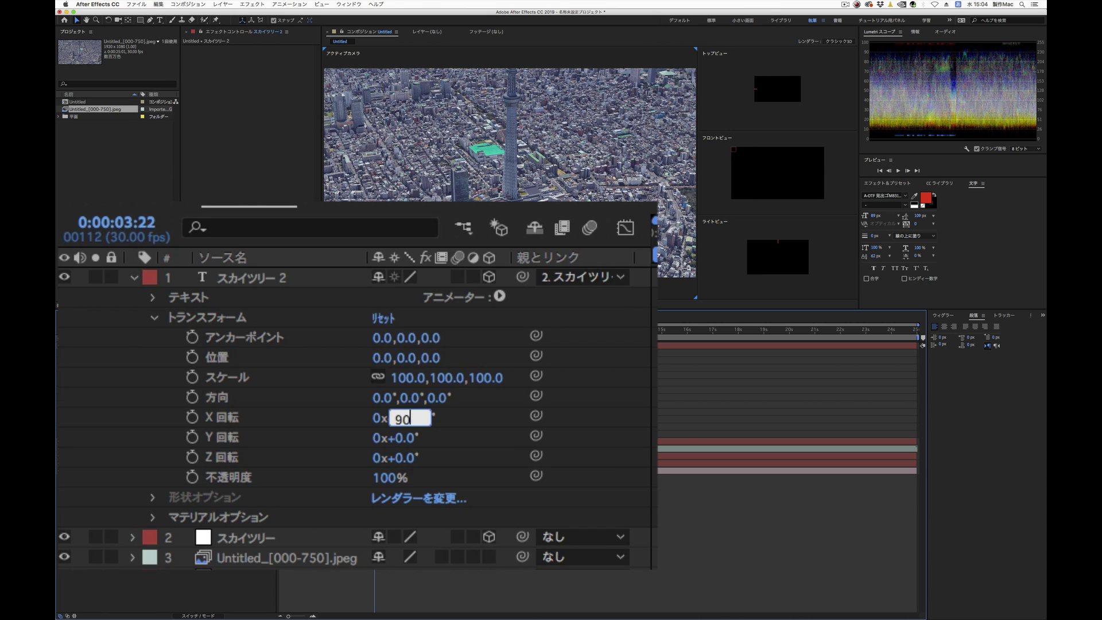
{"action": "key", "text": "Return"}
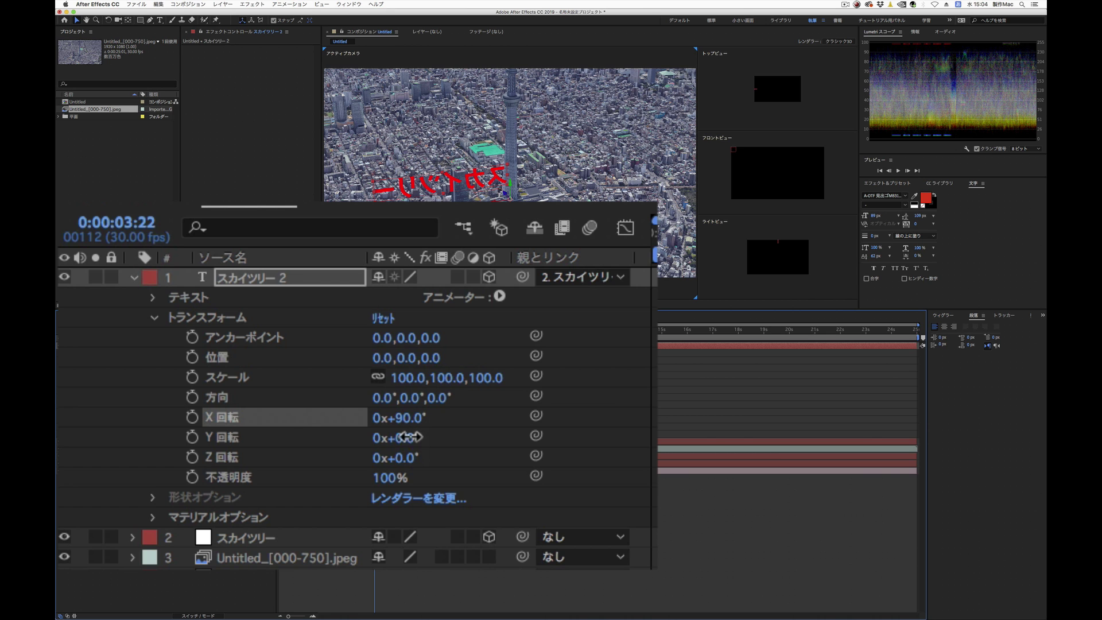
{"action": "mouse_move", "coordinate": [403, 437]}
{"action": "left_mouse_down"}
{"action": "mouse_move", "coordinate": [576, 436]}
{"action": "mouse_move", "coordinate": [253, 404]}
{"action": "left_mouse_up"}
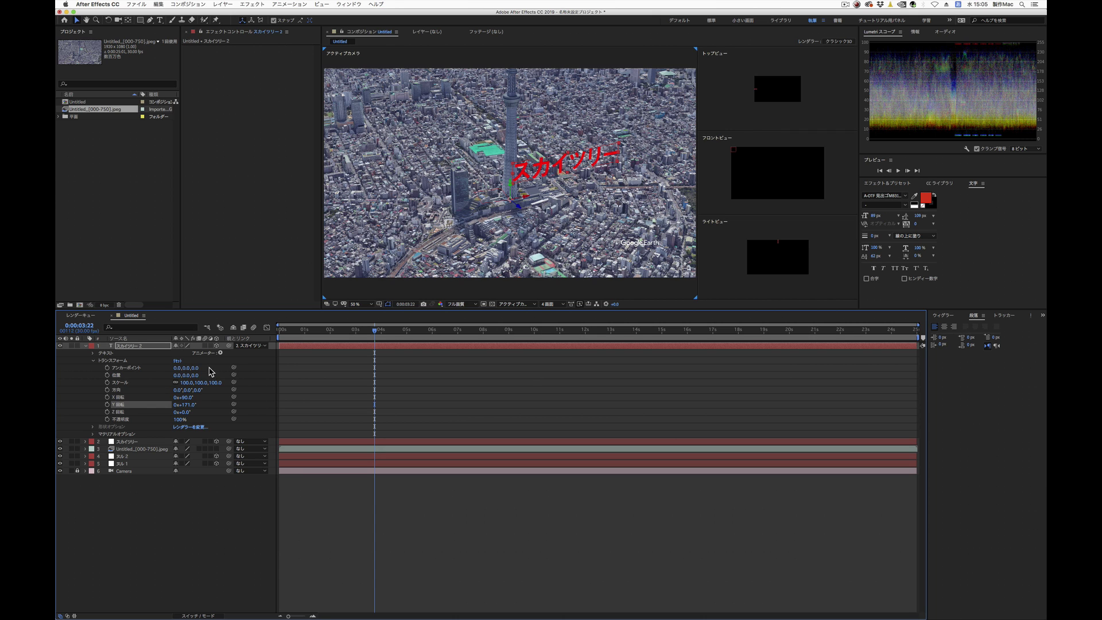
{"action": "left_click_drag", "start_coordinate": [177, 368], "coordinate": [239, 370]}
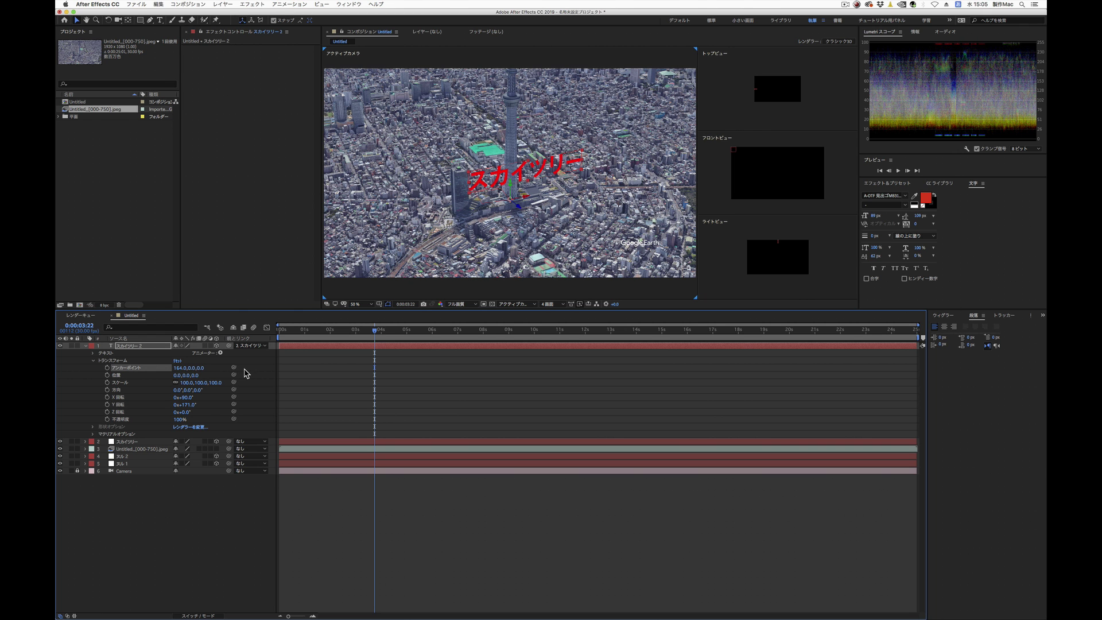
{"action": "mouse_move", "coordinate": [319, 331]}
{"action": "left_mouse_down"}
{"action": "mouse_move", "coordinate": [487, 338]}
{"action": "mouse_move", "coordinate": [797, 322]}
{"action": "left_mouse_up"}
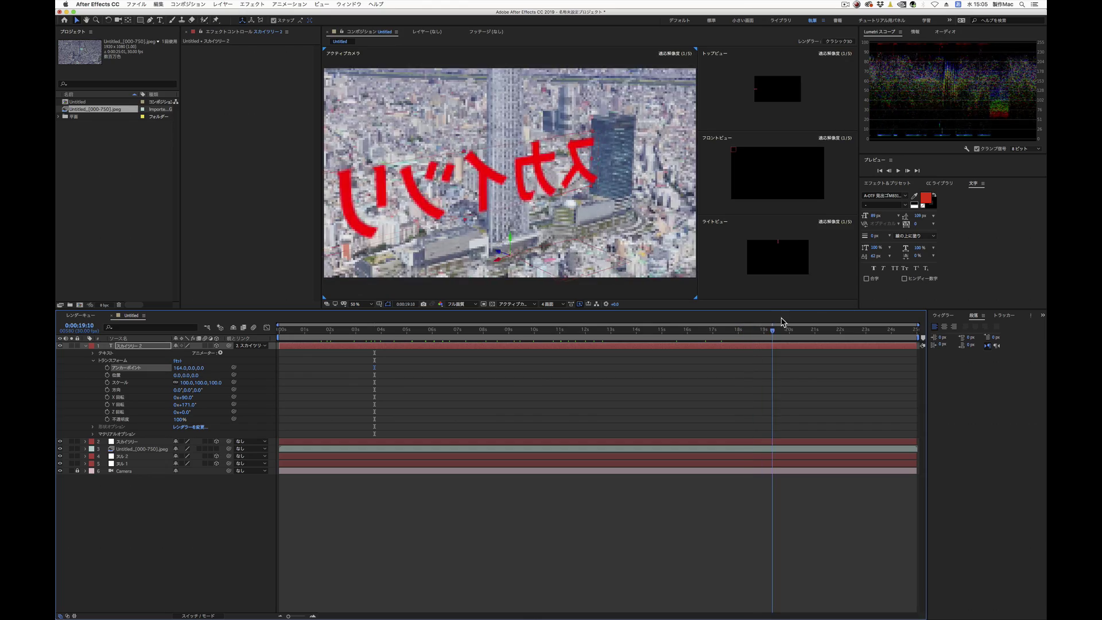
Scrub the ryogoku comp to review the blue 国技館 label through the camera move
{"action": "left_click_drag", "start_coordinate": [797, 322], "coordinate": [836, 323]}
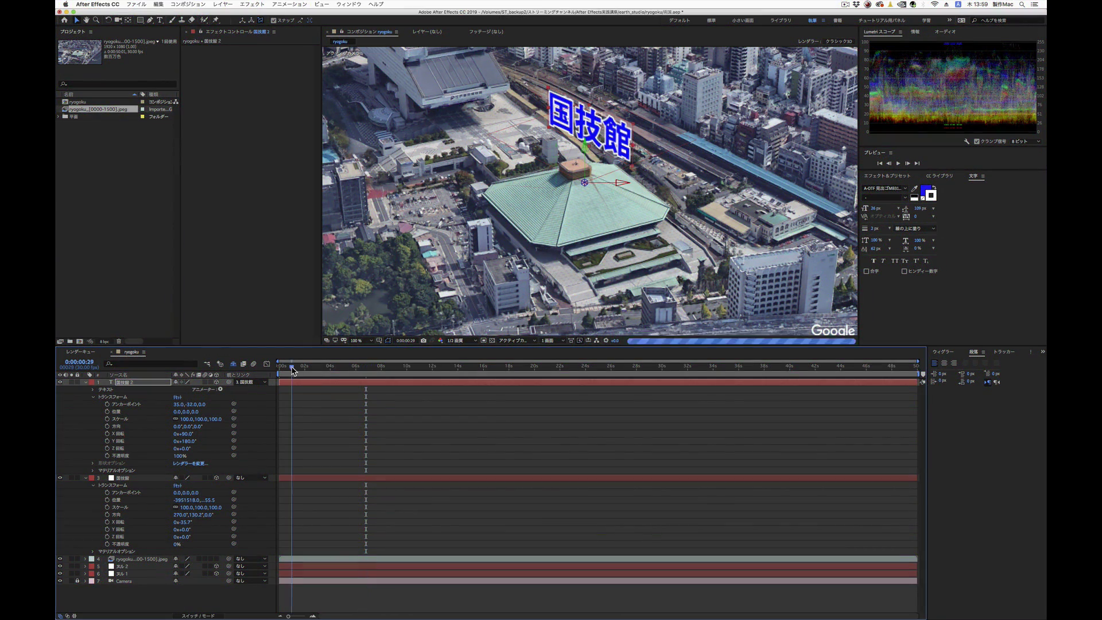
{"action": "left_click_drag", "start_coordinate": [280, 371], "coordinate": [405, 372]}
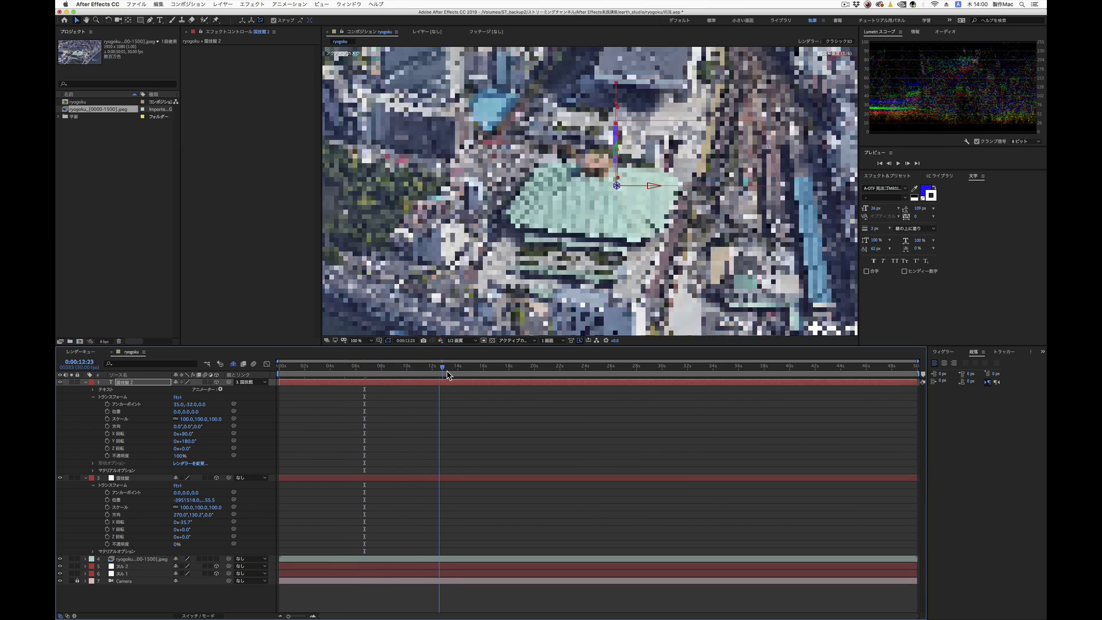
{"action": "left_click_drag", "start_coordinate": [405, 371], "coordinate": [586, 378]}
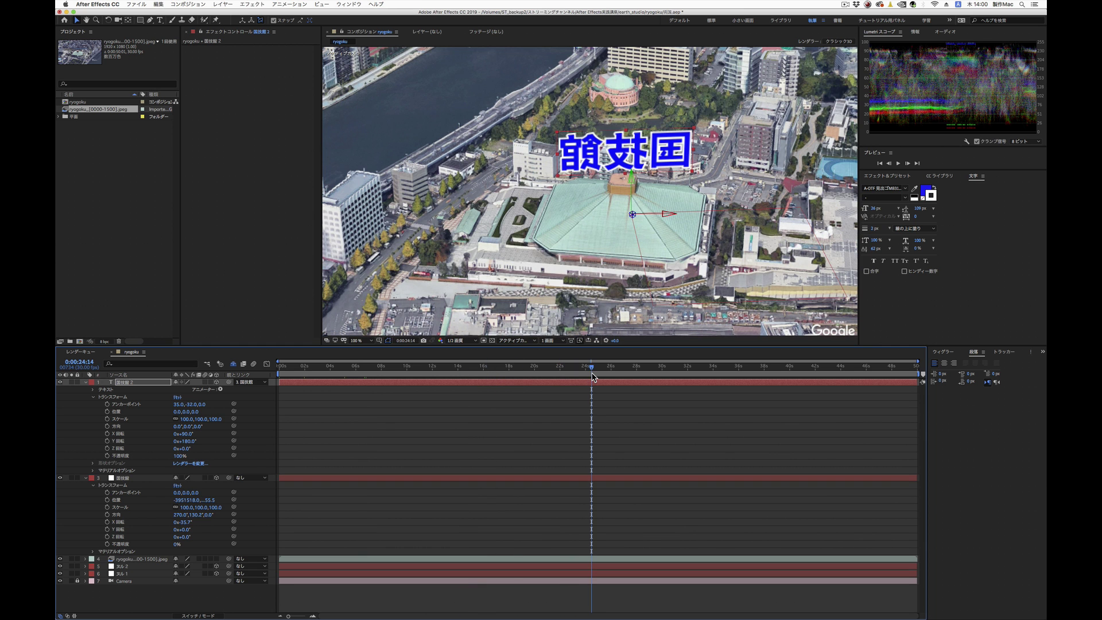
{"action": "left_click", "coordinate": [303, 373]}
{"action": "left_click", "coordinate": [587, 369]}
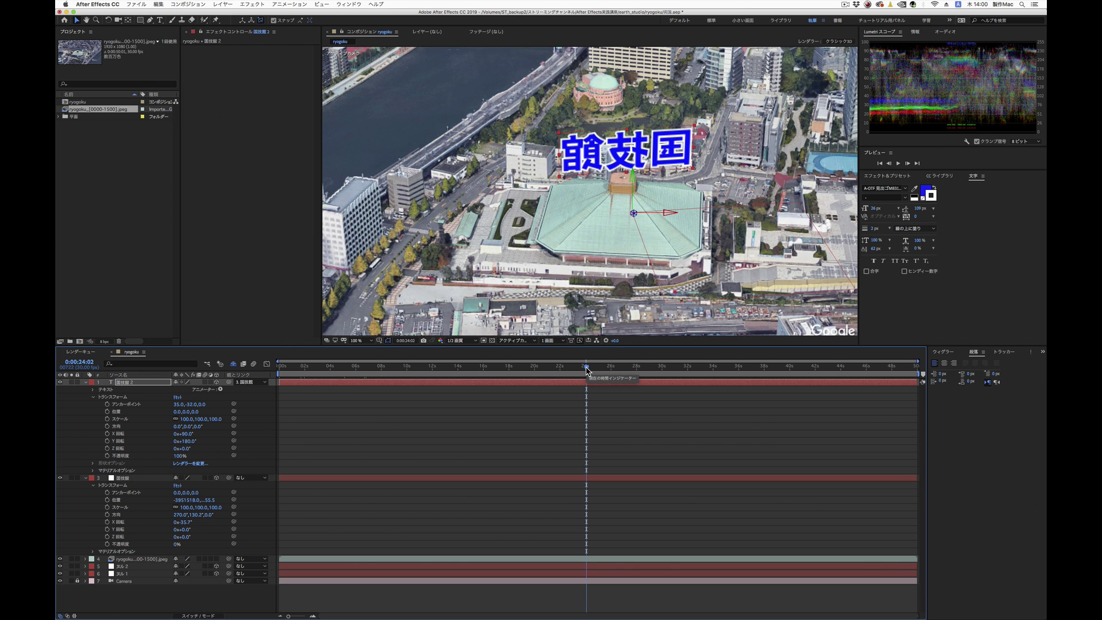
{"action": "left_click_drag", "start_coordinate": [586, 370], "coordinate": [441, 374]}
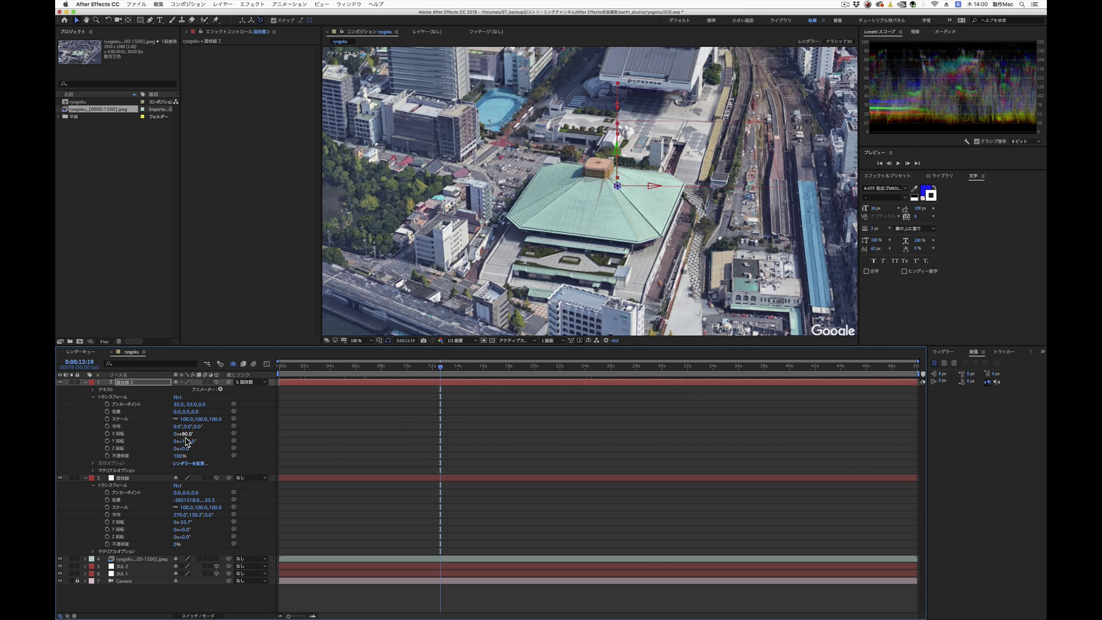
Add Y rotation keyframes of 180° and 0° a few frames apart and preview
{"action": "left_click", "coordinate": [107, 440]}
{"action": "left_click_drag", "start_coordinate": [440, 370], "coordinate": [442, 370]}
{"action": "left_click", "coordinate": [190, 441]}
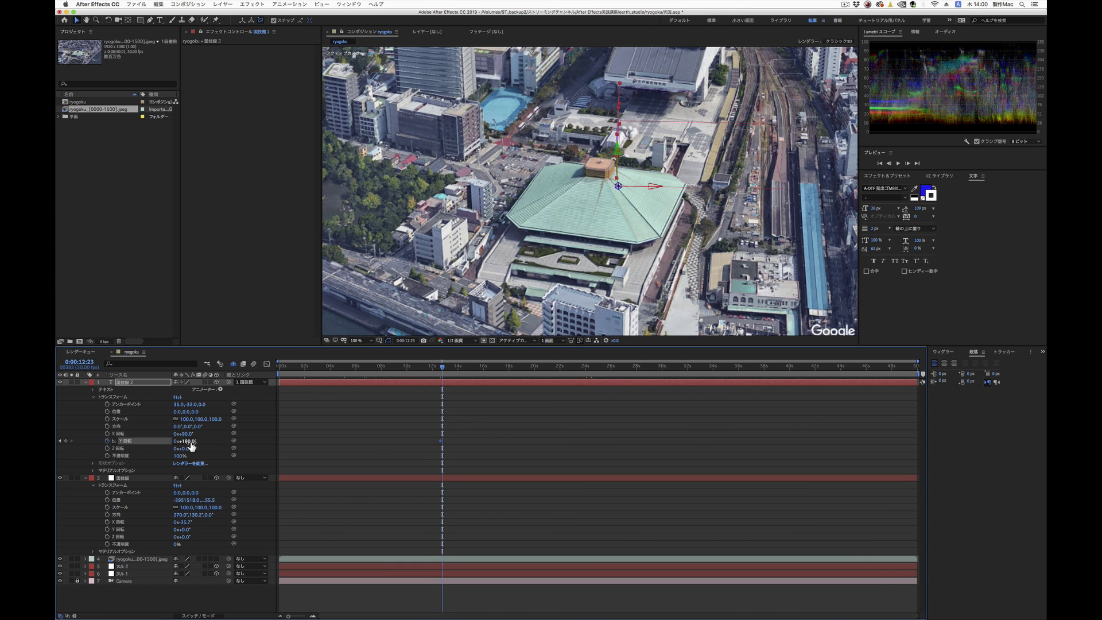
{"action": "key", "text": "Return"}
{"action": "key", "text": "space"}
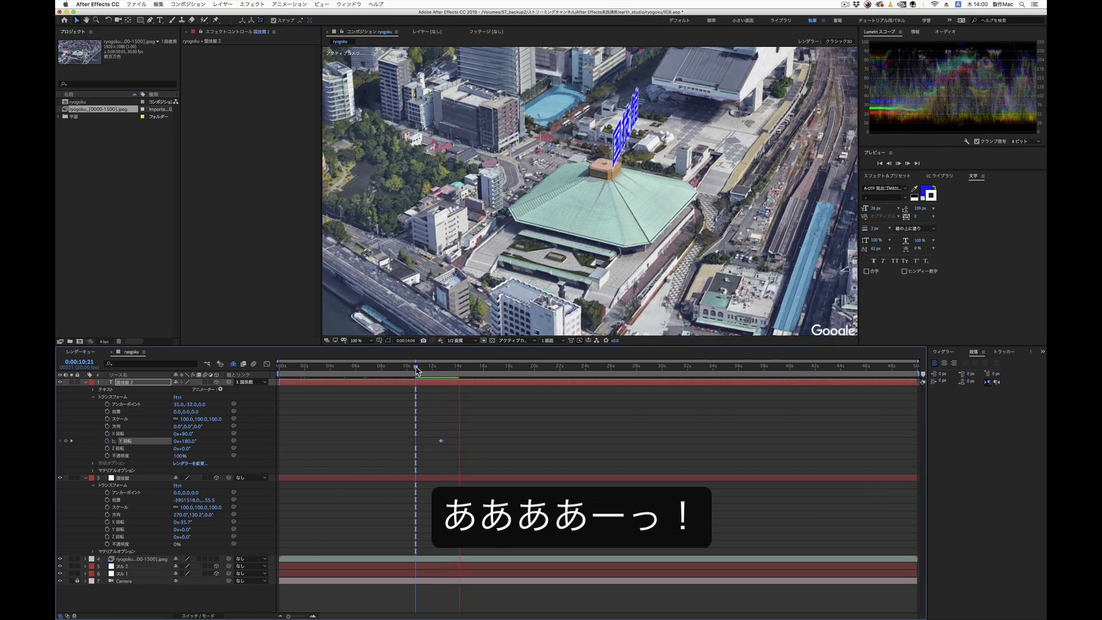
{"action": "key", "text": "space"}
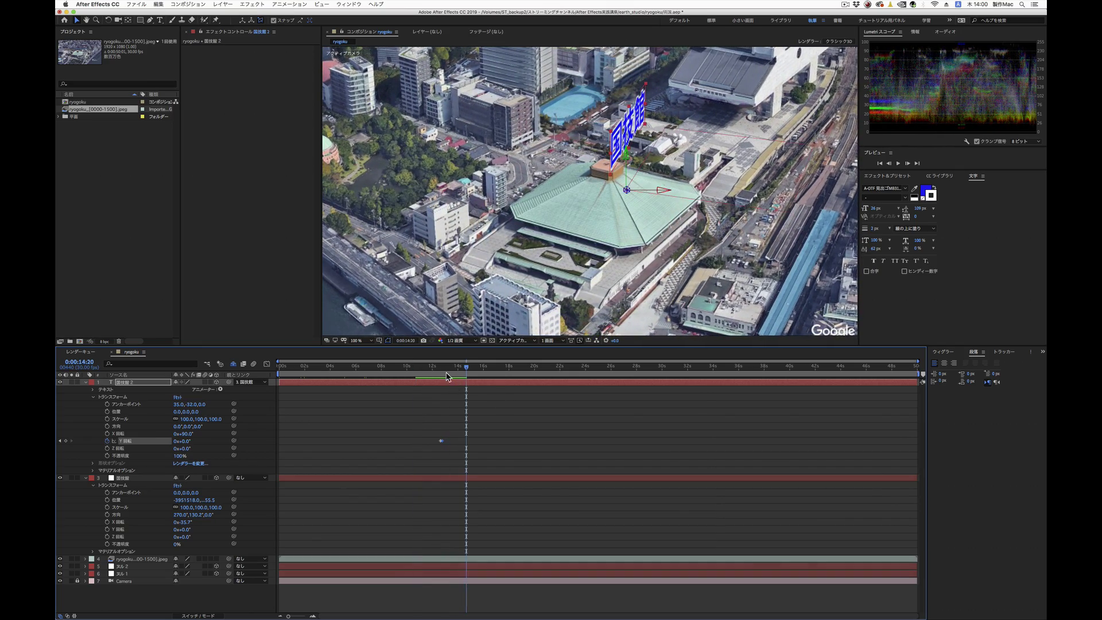
{"action": "left_click_drag", "start_coordinate": [444, 371], "coordinate": [439, 370]}
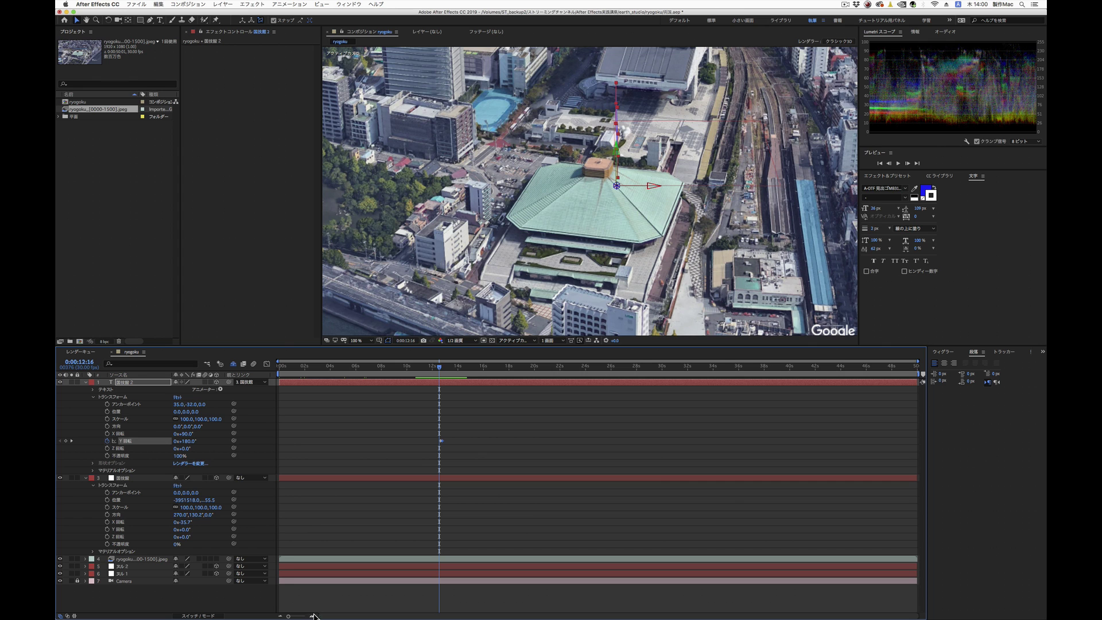
Zoom the timeline and move the 0° keyframe to the frame right after 180°
{"action": "left_click", "coordinate": [312, 616]}
{"action": "left_click", "coordinate": [312, 615]}
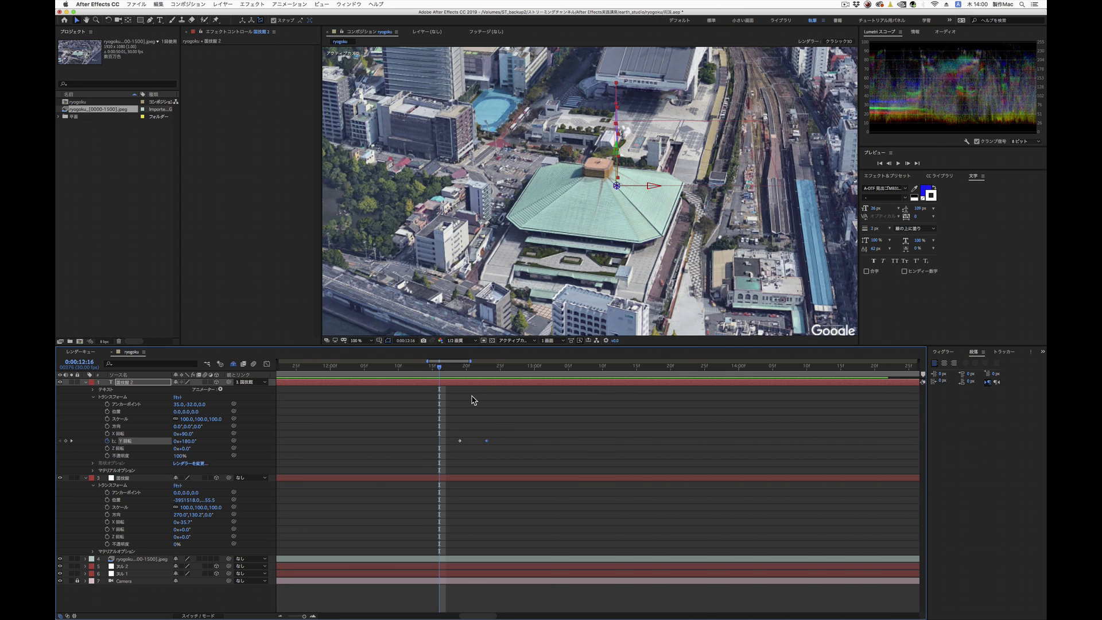
{"action": "left_click", "coordinate": [459, 369]}
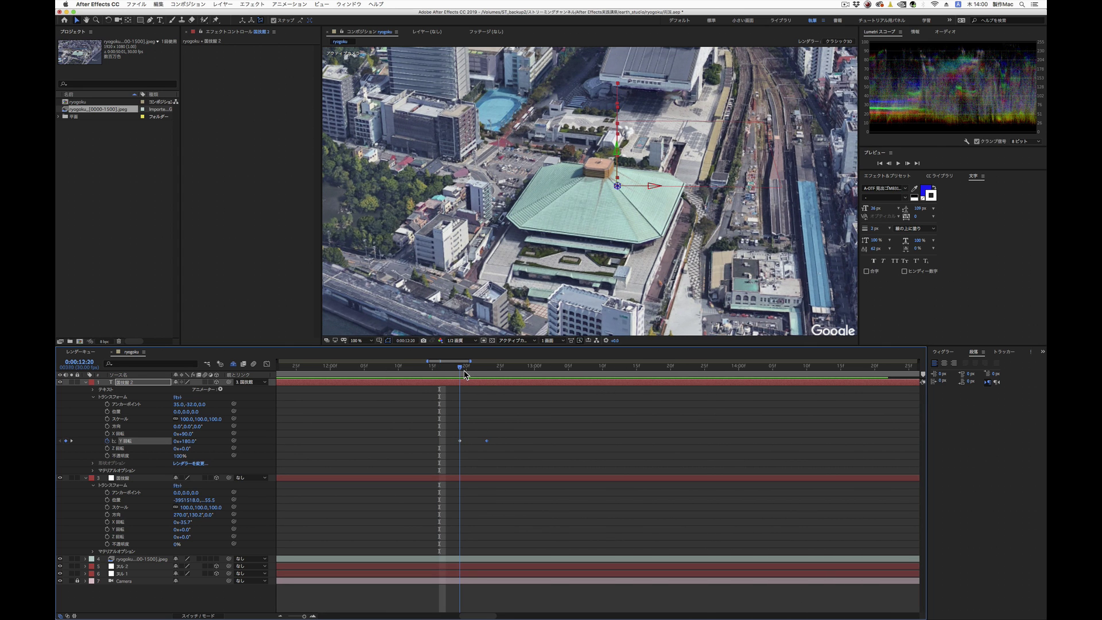
{"action": "left_click_drag", "start_coordinate": [465, 374], "coordinate": [468, 374]}
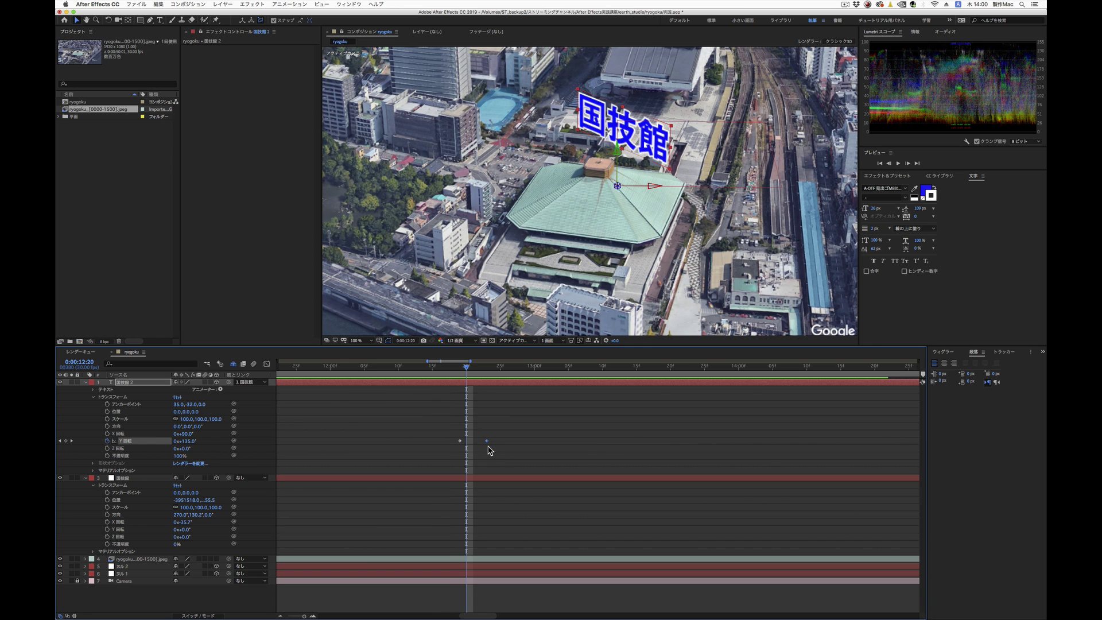
{"action": "left_click_drag", "start_coordinate": [487, 440], "coordinate": [466, 441]}
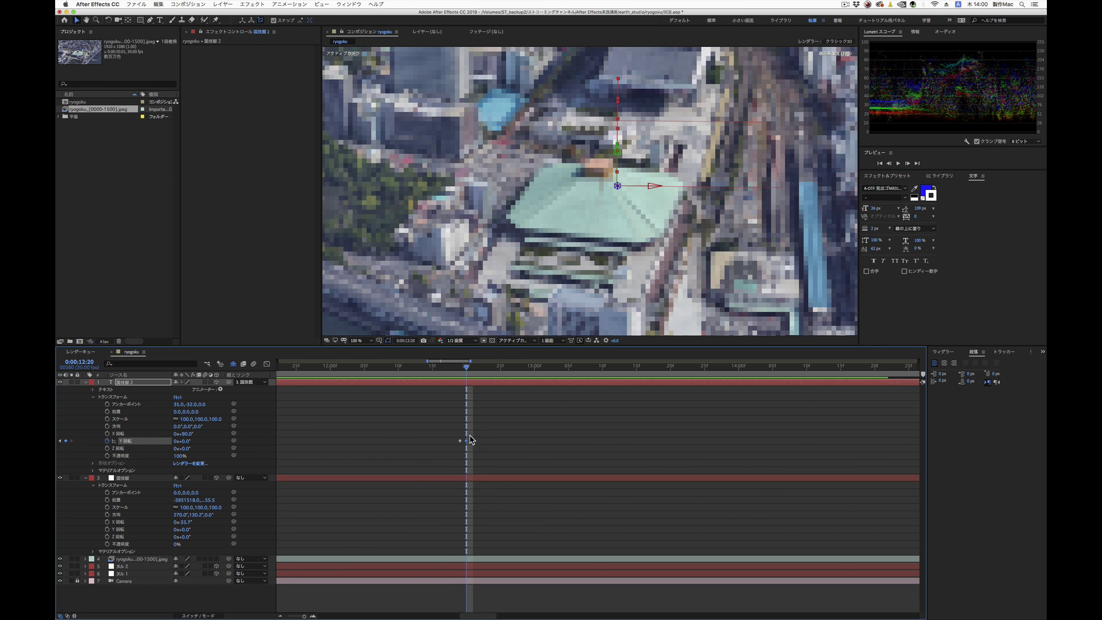
{"action": "left_click_drag", "start_coordinate": [466, 371], "coordinate": [459, 374]}
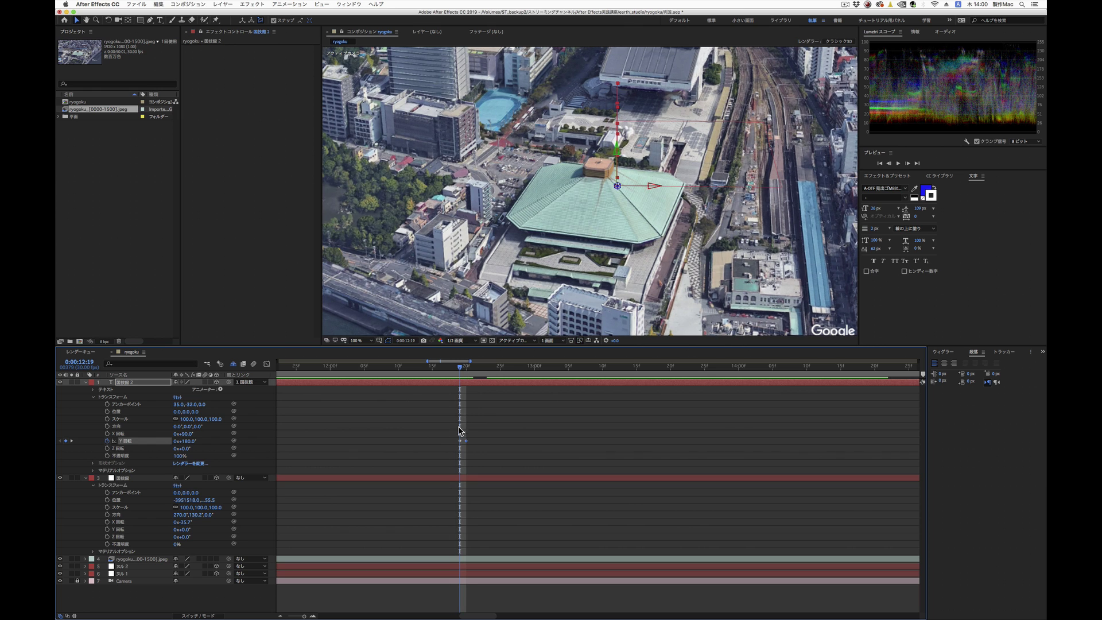
{"action": "left_click_drag", "start_coordinate": [450, 432], "coordinate": [498, 464]}
Make the Y rotation keyframe a hold keyframe and preview the snap on a zoomed-out timeline
{"action": "right_click", "coordinate": [466, 445]}
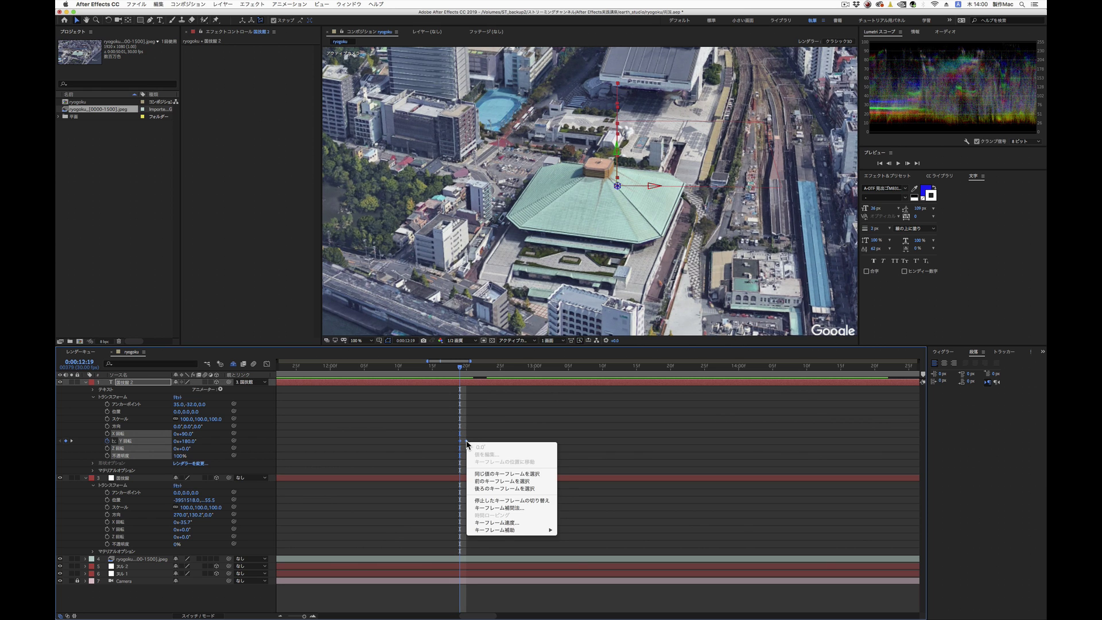
{"action": "left_click", "coordinate": [508, 500]}
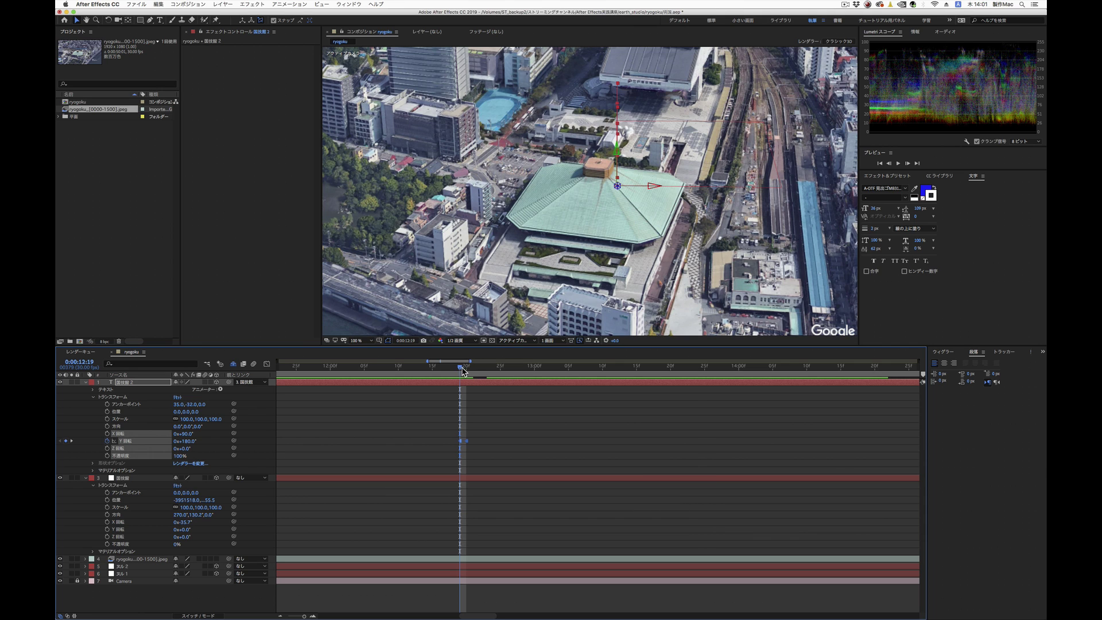
{"action": "mouse_move", "coordinate": [463, 370]}
{"action": "left_mouse_down"}
{"action": "mouse_move", "coordinate": [532, 374]}
{"action": "mouse_move", "coordinate": [323, 373]}
{"action": "left_mouse_up"}
{"action": "left_click_drag", "start_coordinate": [427, 361], "coordinate": [277, 361]}
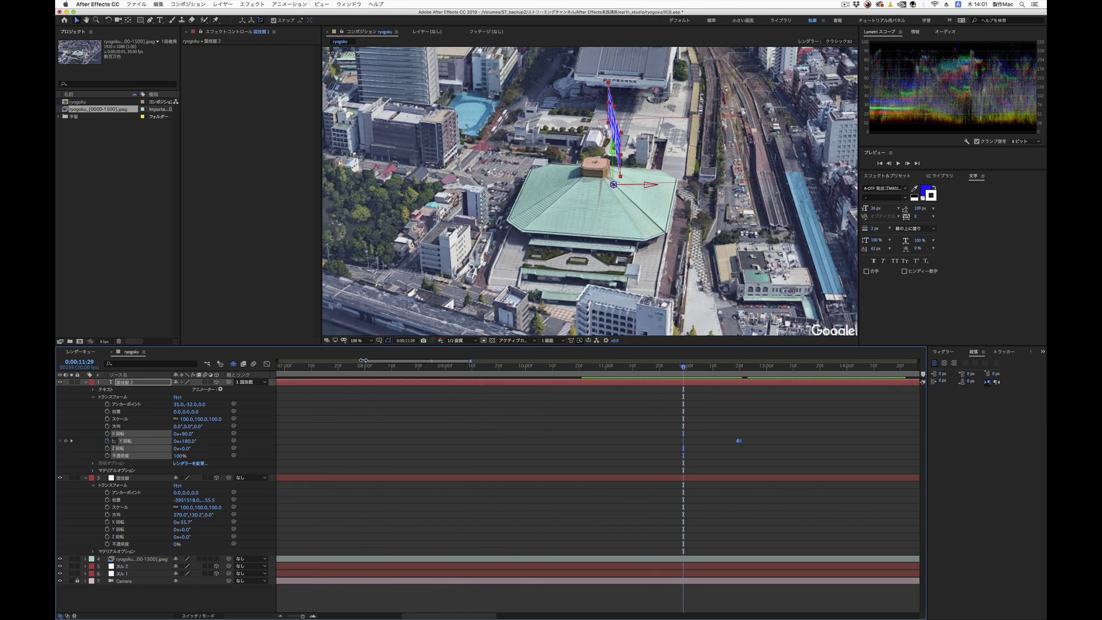
{"action": "left_click", "coordinate": [590, 373]}
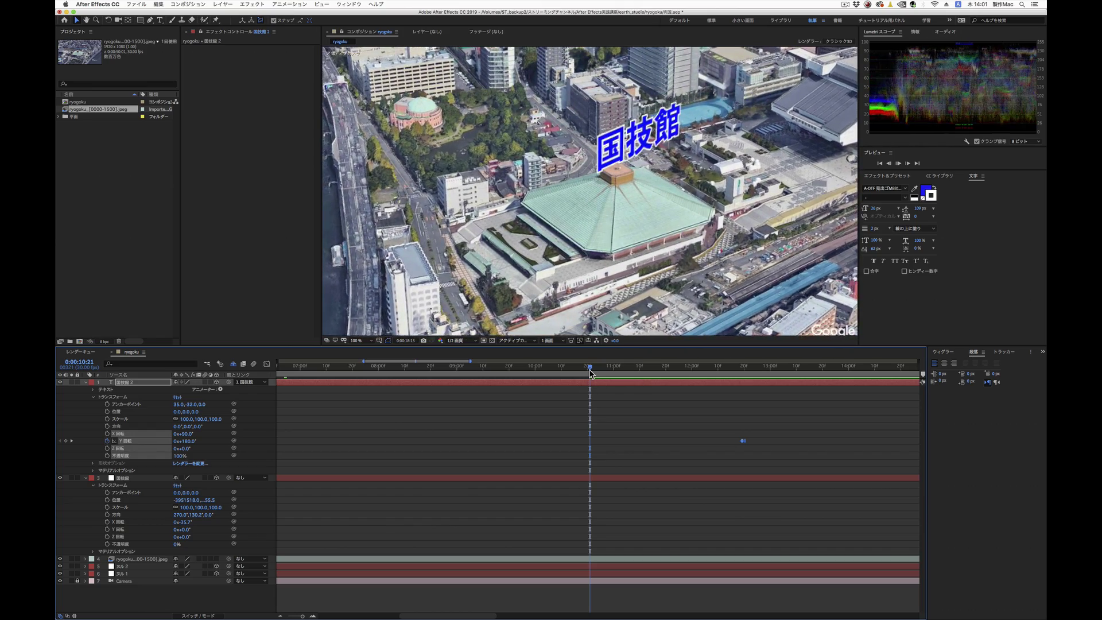
{"action": "key", "text": "space"}
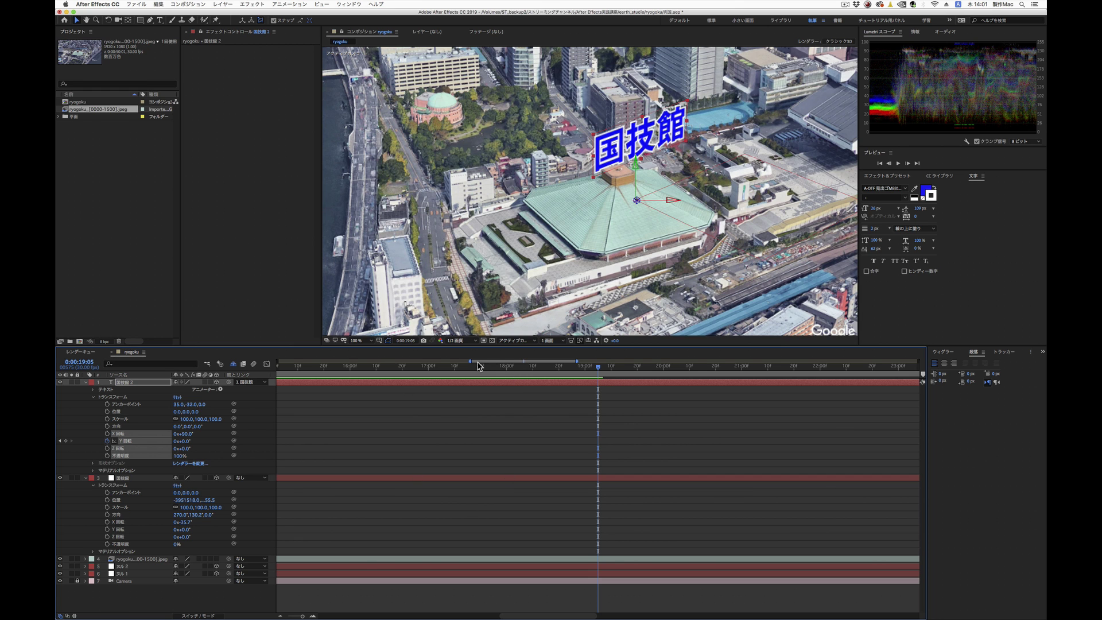
{"action": "left_click_drag", "start_coordinate": [470, 362], "coordinate": [339, 362]}
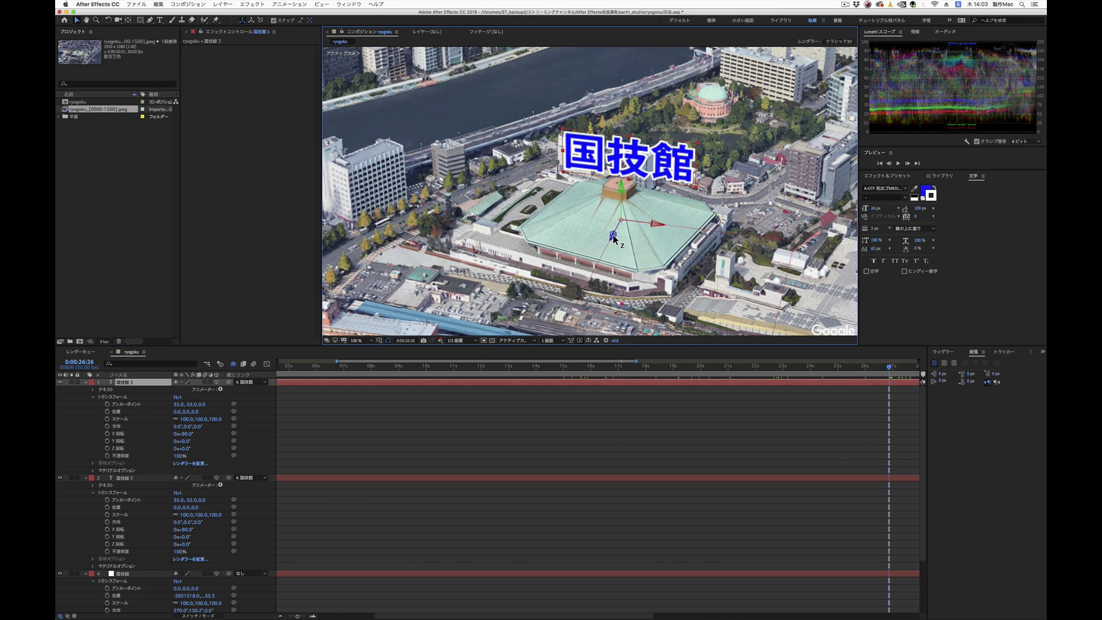
Turn the 国技館 3 label 180° in Y, place it at 6.2,-0.1,0.0, and deselect it
{"action": "left_click_drag", "start_coordinate": [613, 237], "coordinate": [614, 237]}
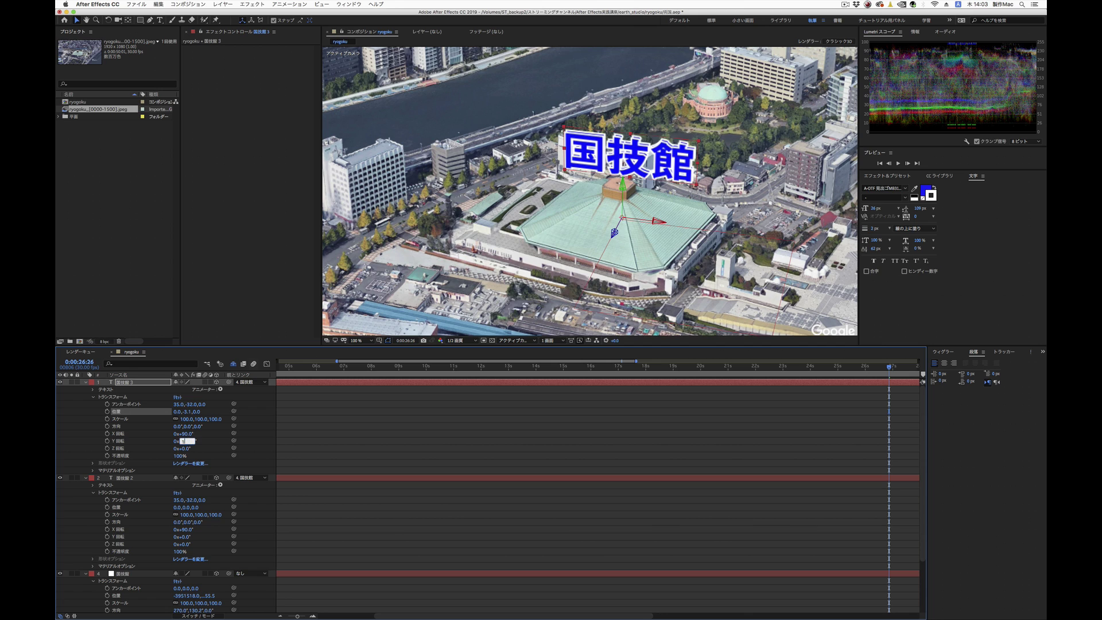
{"action": "type", "text": "180"}
{"action": "key", "text": "Return"}
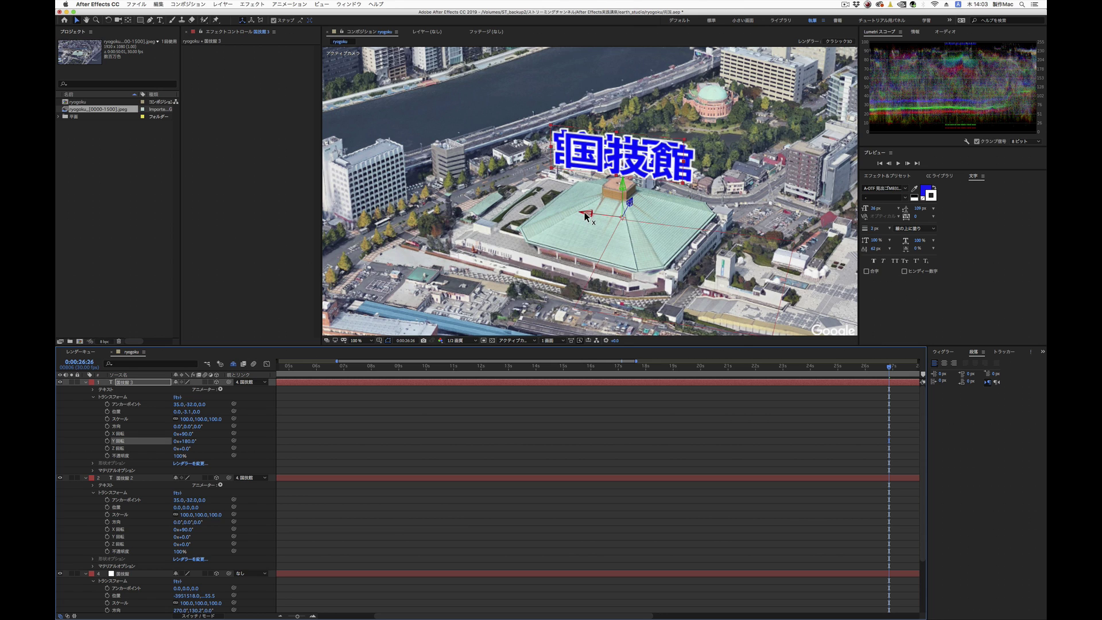
{"action": "left_click_drag", "start_coordinate": [585, 216], "coordinate": [589, 217]}
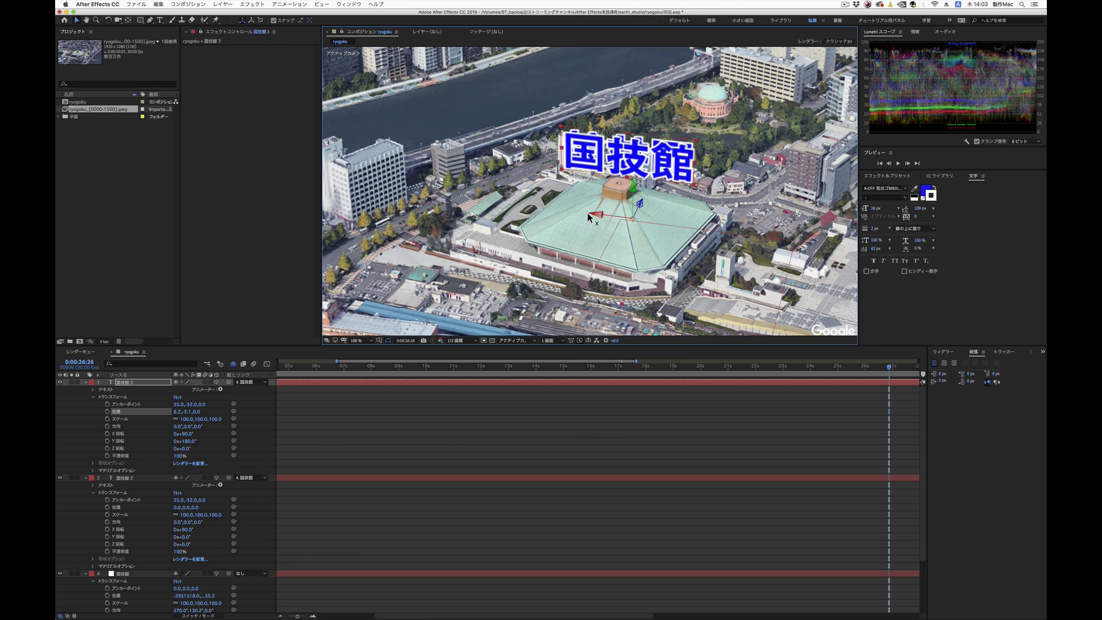
{"action": "left_click", "coordinate": [327, 428]}
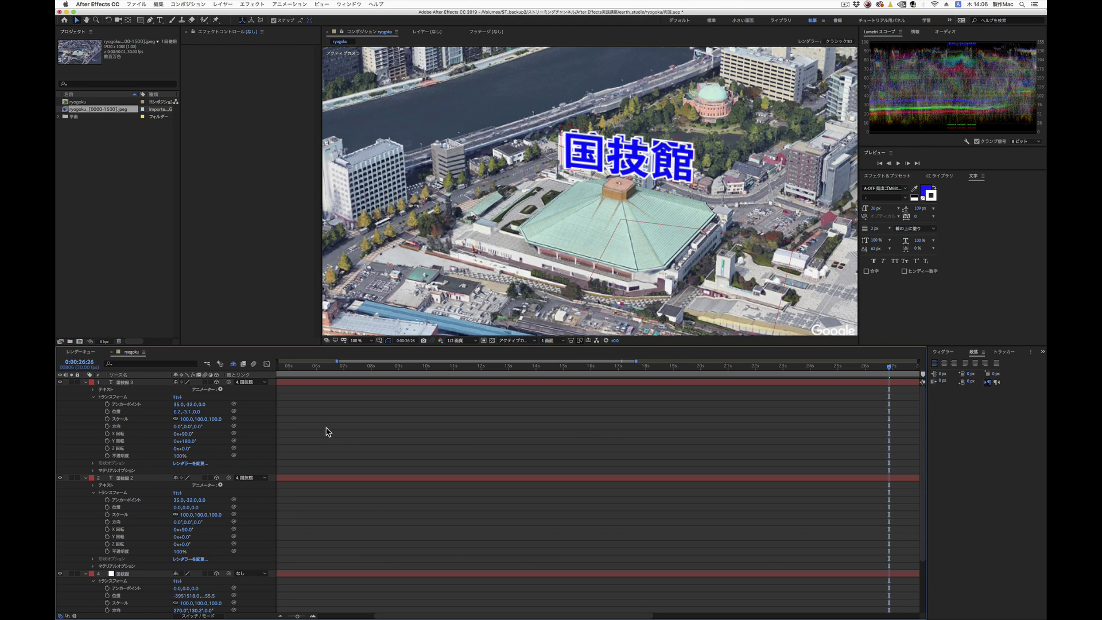
Create a new grey solid layer with default settings
{"action": "left_click", "coordinate": [217, 5]}
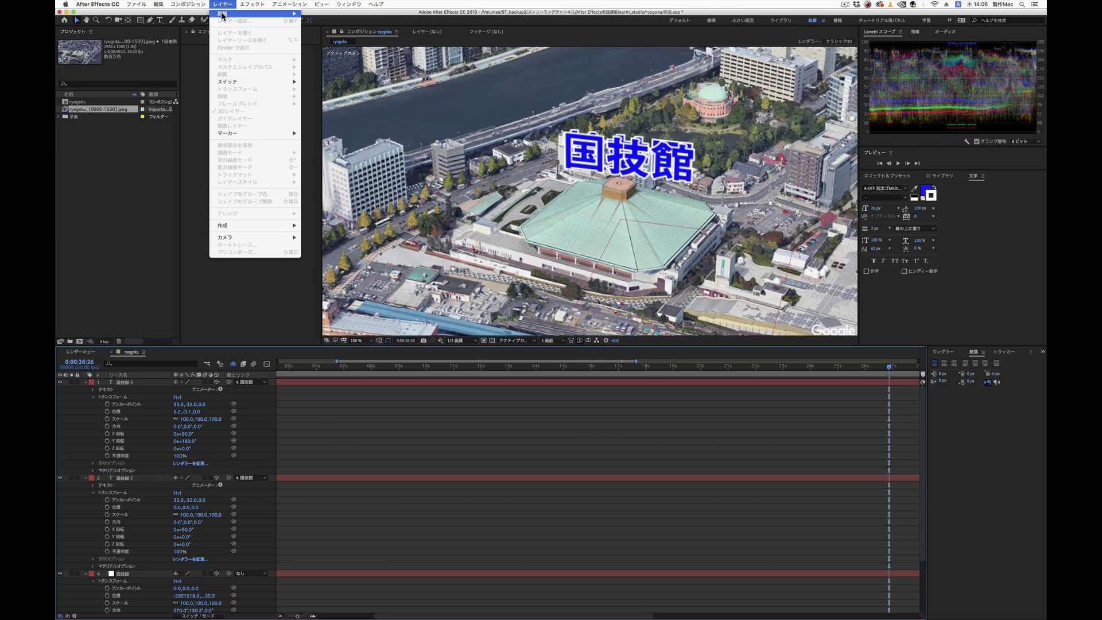
{"action": "mouse_move", "coordinate": [258, 13]}
{"action": "left_click", "coordinate": [355, 23]}
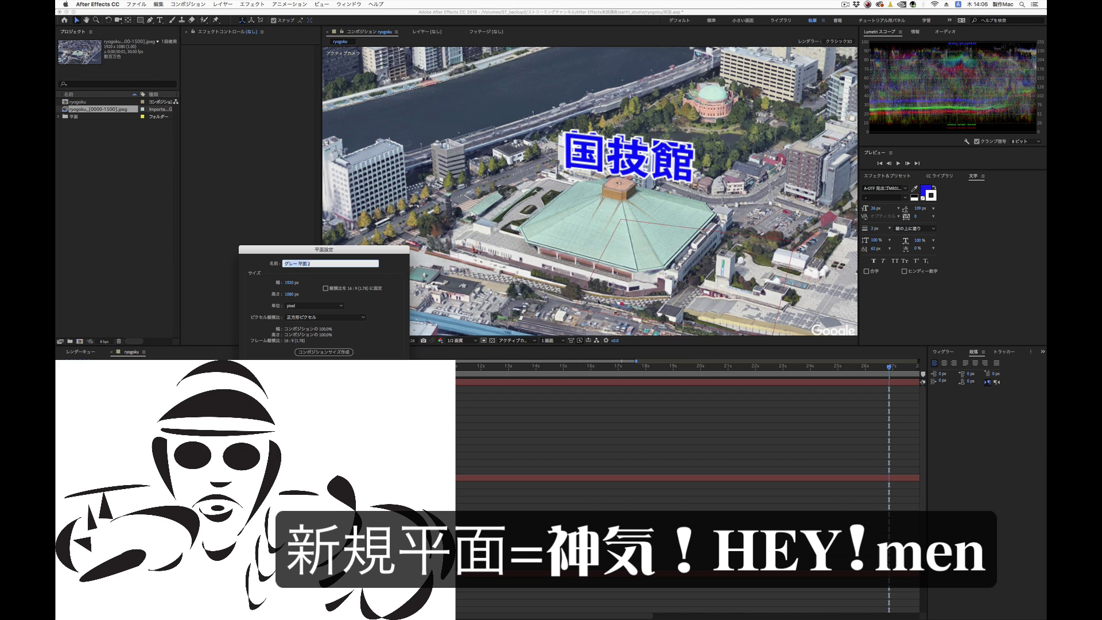
{"action": "key", "text": "Return"}
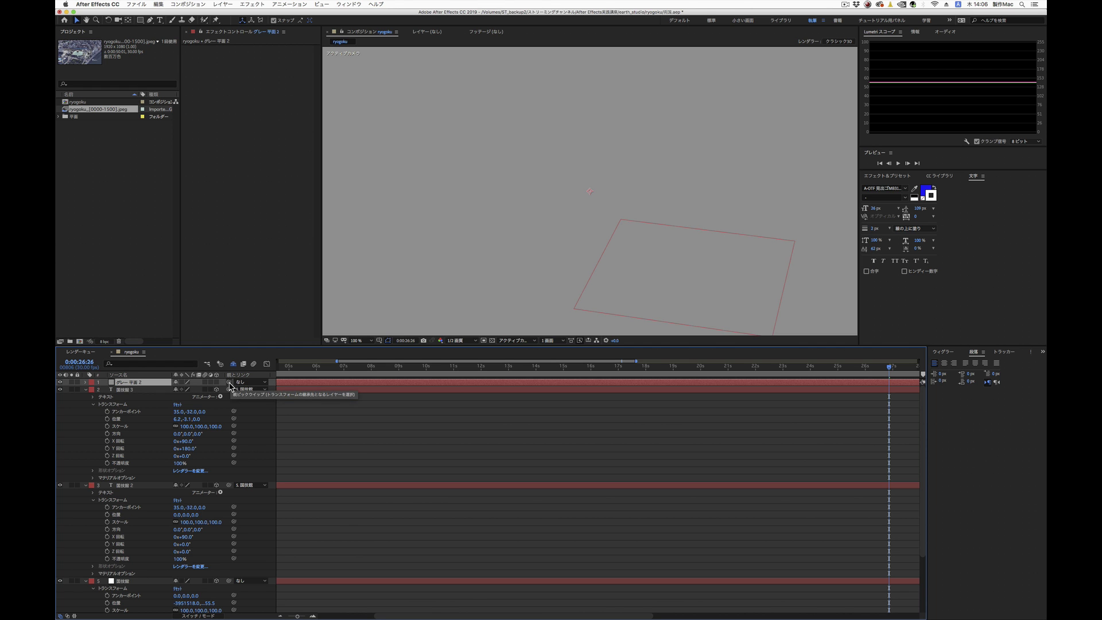
Parent the grey solid to 国技館, make it 3D, and reveal its Transform properties
{"action": "left_click_drag", "start_coordinate": [228, 383], "coordinate": [118, 580]}
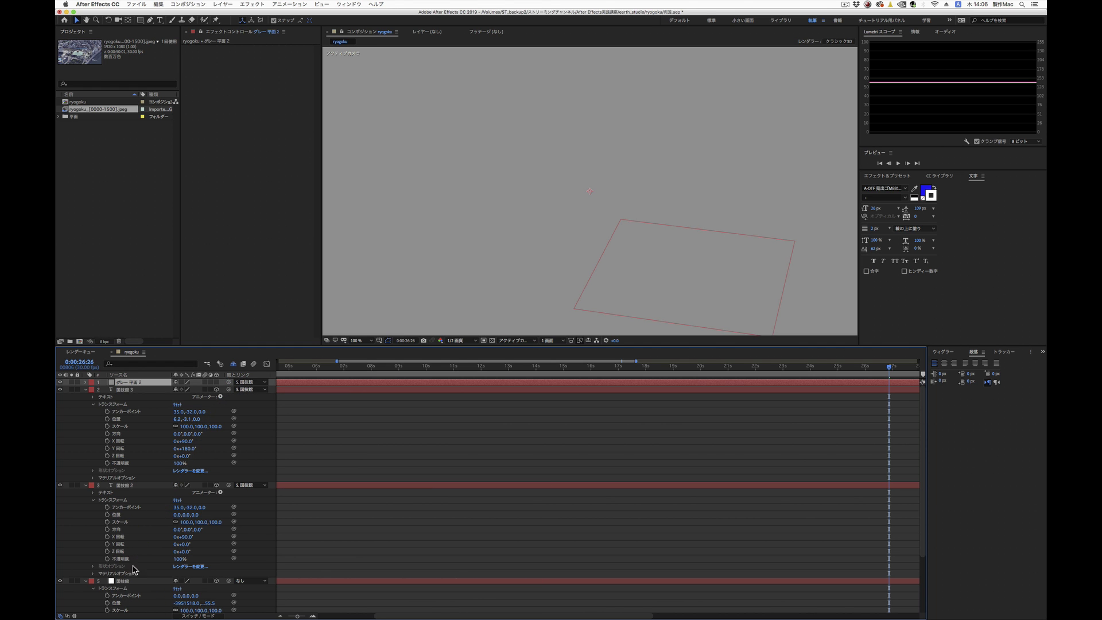
{"action": "left_click", "coordinate": [216, 382]}
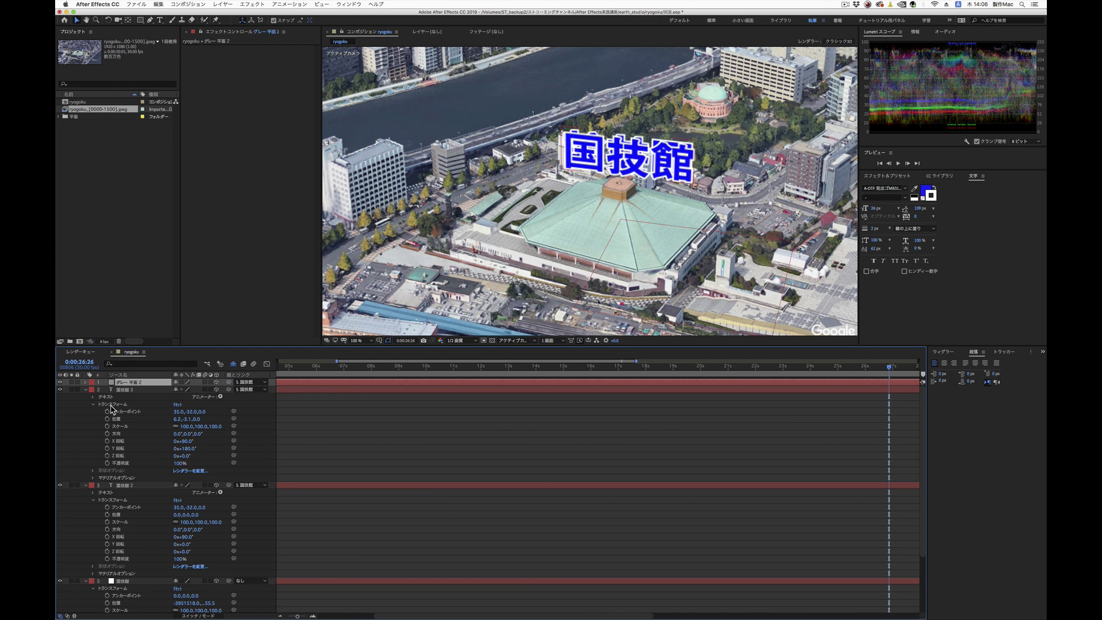
{"action": "left_click", "coordinate": [113, 406]}
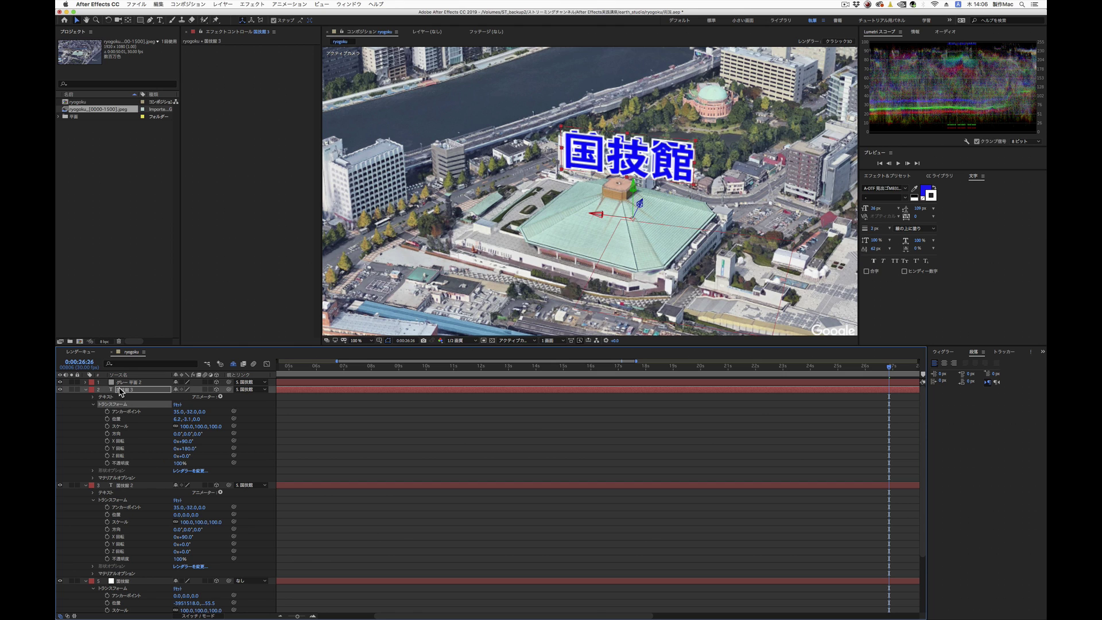
{"action": "left_click", "coordinate": [122, 383]}
{"action": "left_click", "coordinate": [86, 382]}
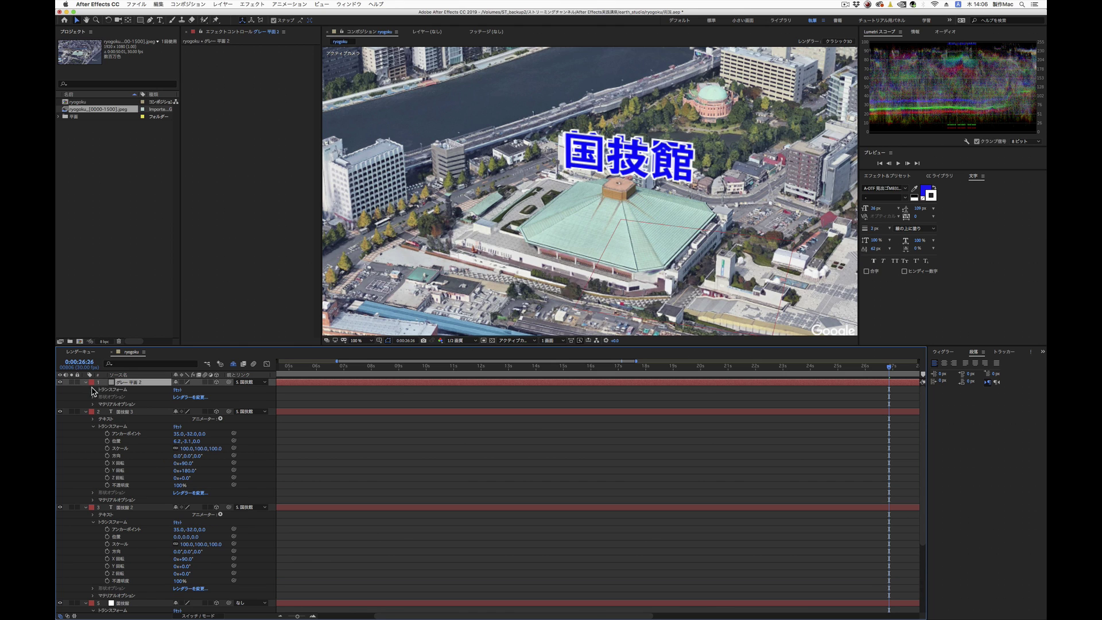
{"action": "left_click", "coordinate": [114, 390]}
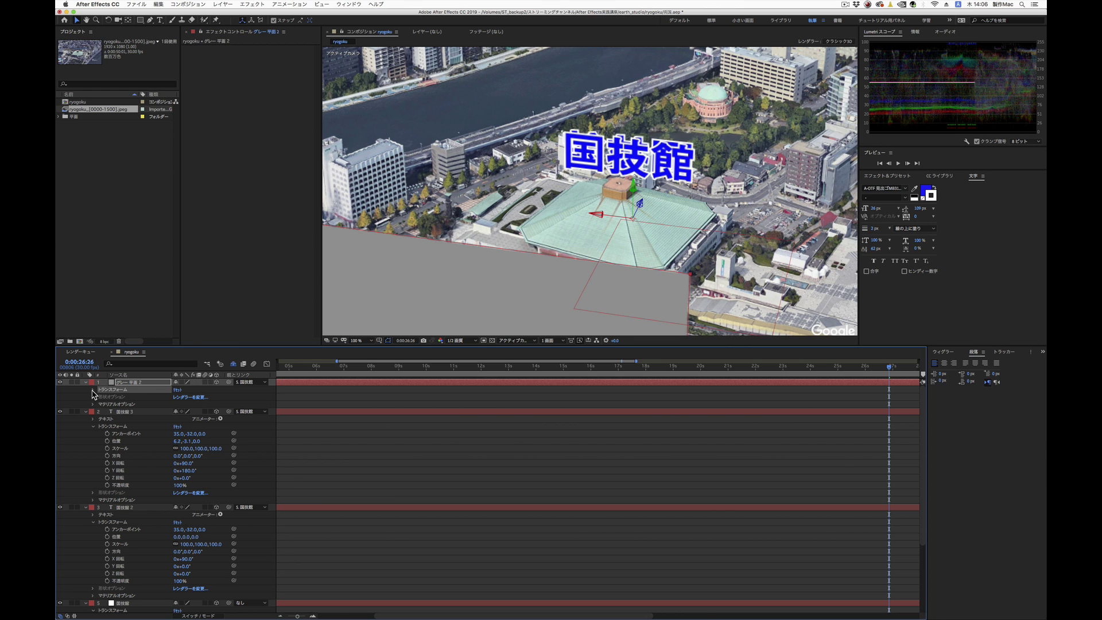
Stand the grey plane upright via X rotation and shift its position left and in Z
{"action": "left_click", "coordinate": [93, 394]}
{"action": "left_click_drag", "start_coordinate": [182, 426], "coordinate": [153, 430]}
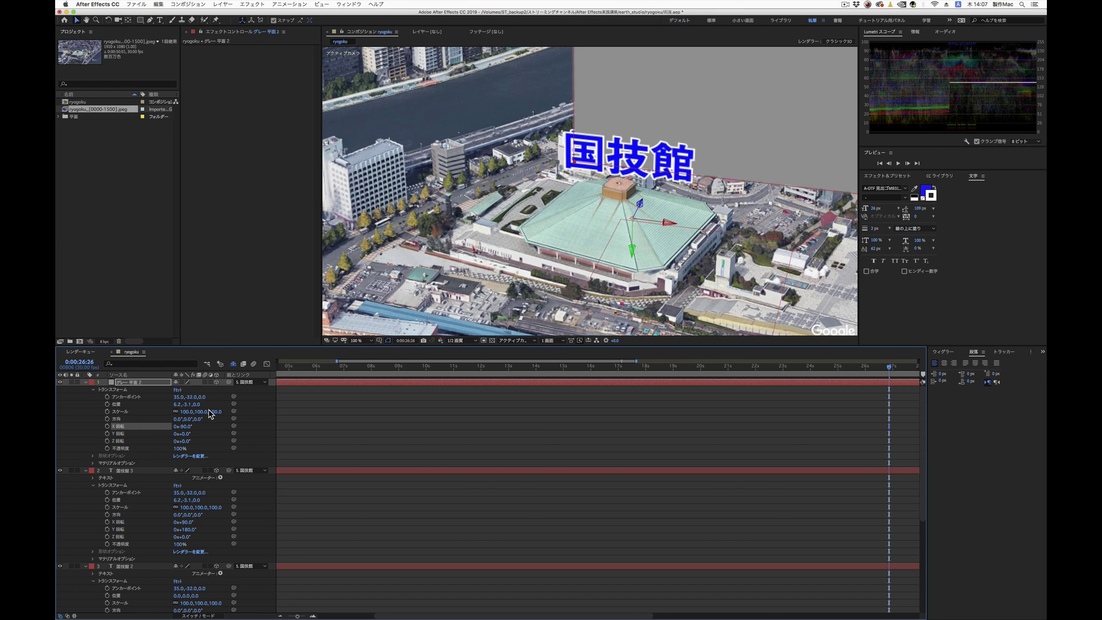
{"action": "left_click_drag", "start_coordinate": [690, 230], "coordinate": [664, 224]}
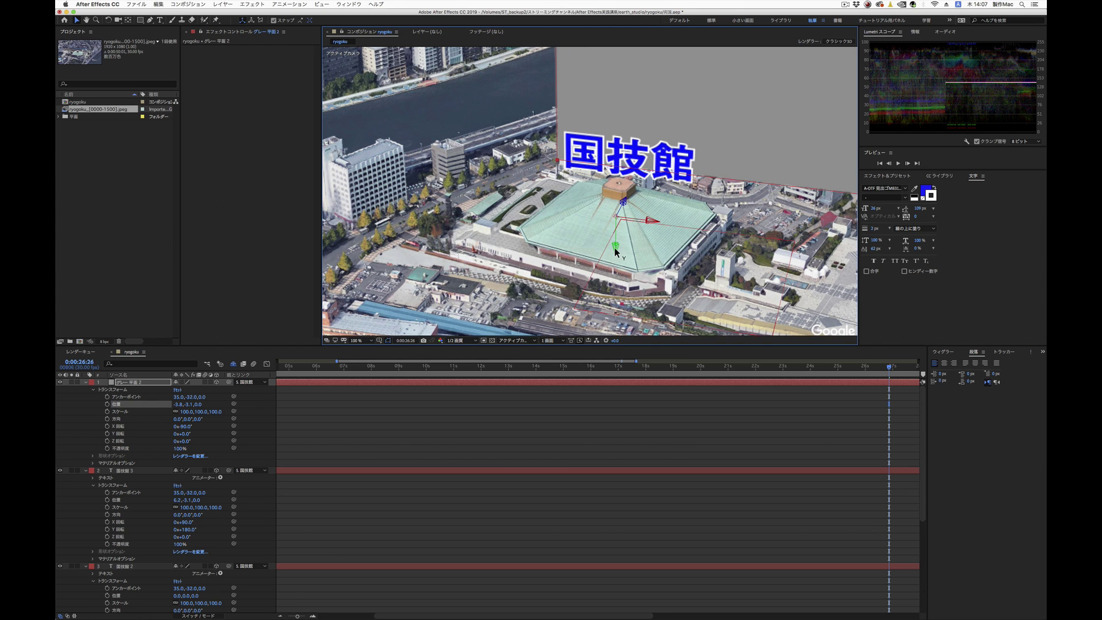
{"action": "left_click_drag", "start_coordinate": [614, 249], "coordinate": [614, 255]}
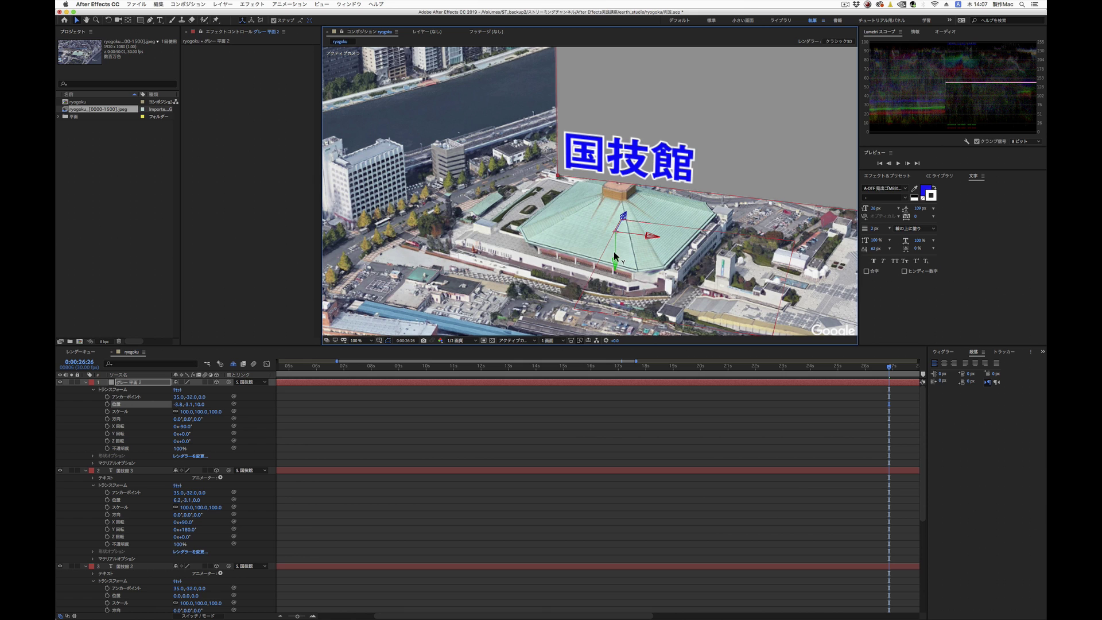
Mask the grey plane to a rectangle around the label and feather its edges
{"action": "left_click", "coordinate": [140, 20]}
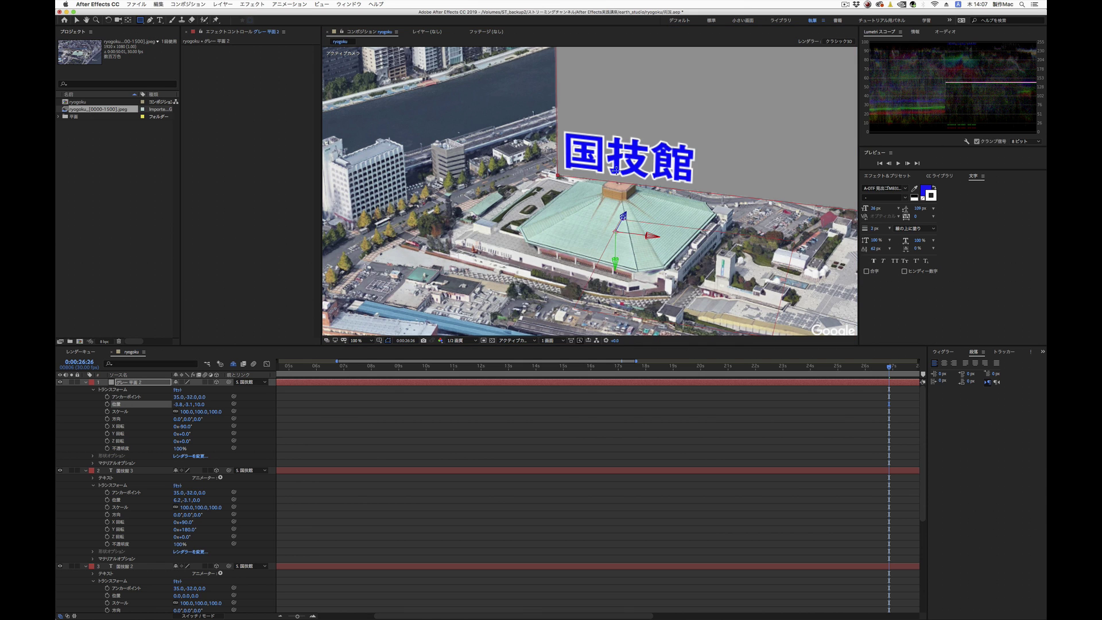
{"action": "left_click_drag", "start_coordinate": [555, 120], "coordinate": [698, 190]}
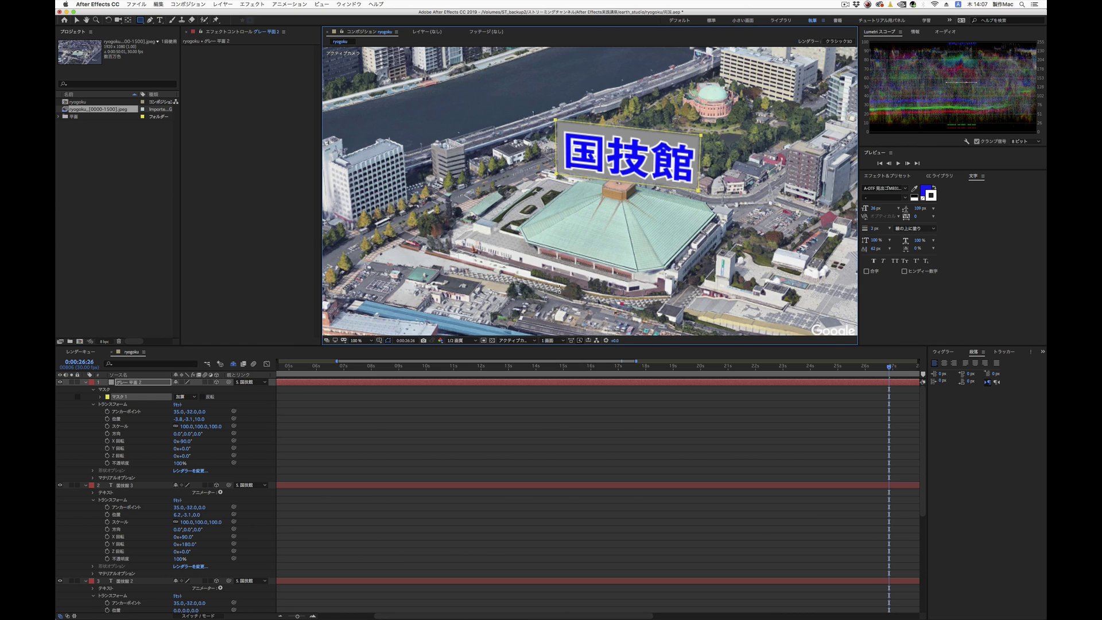
{"action": "left_click", "coordinate": [101, 398]}
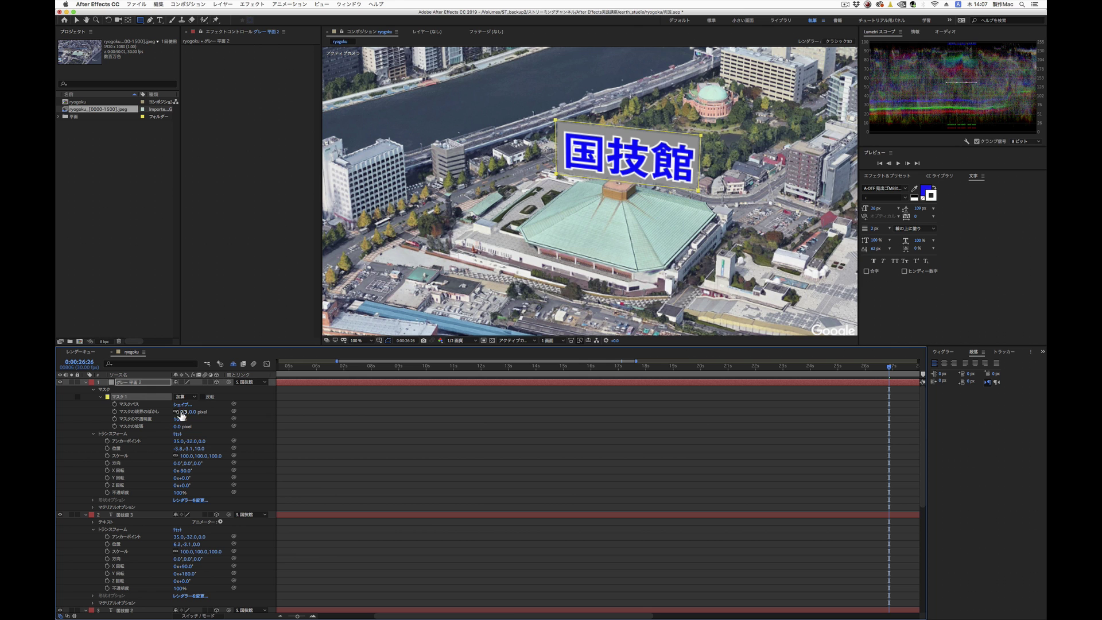
{"action": "left_click_drag", "start_coordinate": [182, 411], "coordinate": [186, 411]}
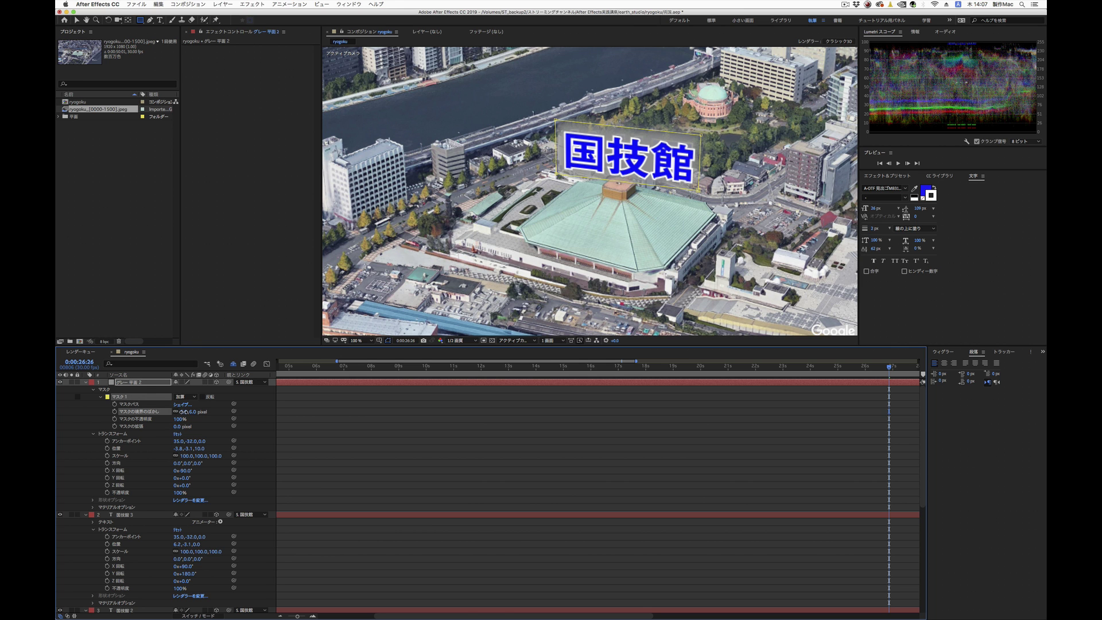
Check the plane at 0:00:10:18 and 0:00:13:13, then nudge its position slightly
{"action": "left_click_drag", "start_coordinate": [551, 369], "coordinate": [440, 372]}
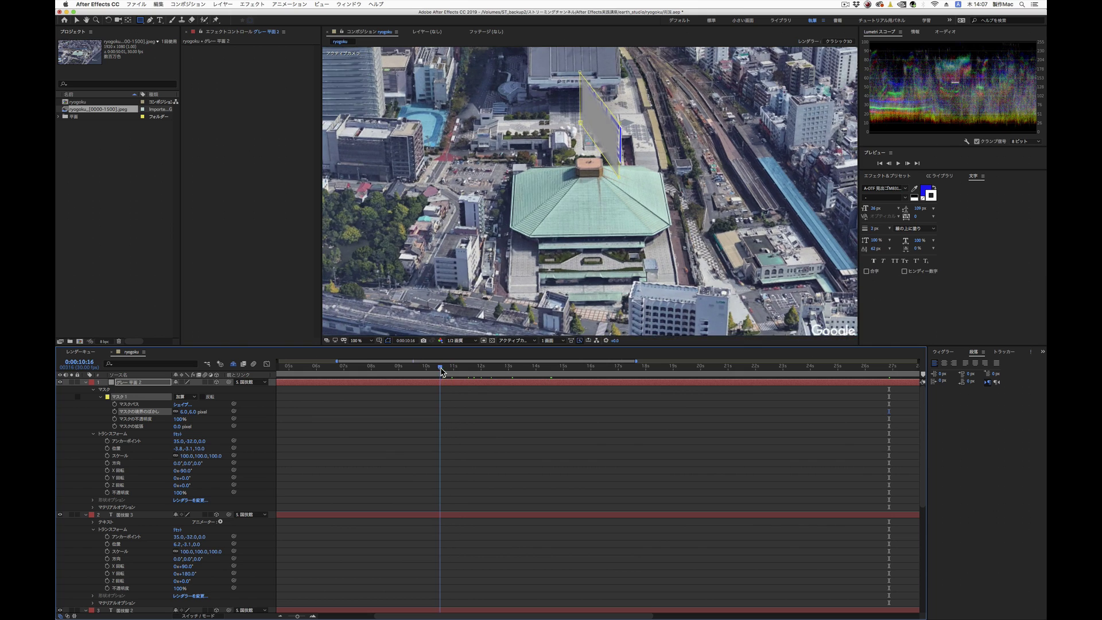
{"action": "left_click_drag", "start_coordinate": [440, 372], "coordinate": [528, 368]}
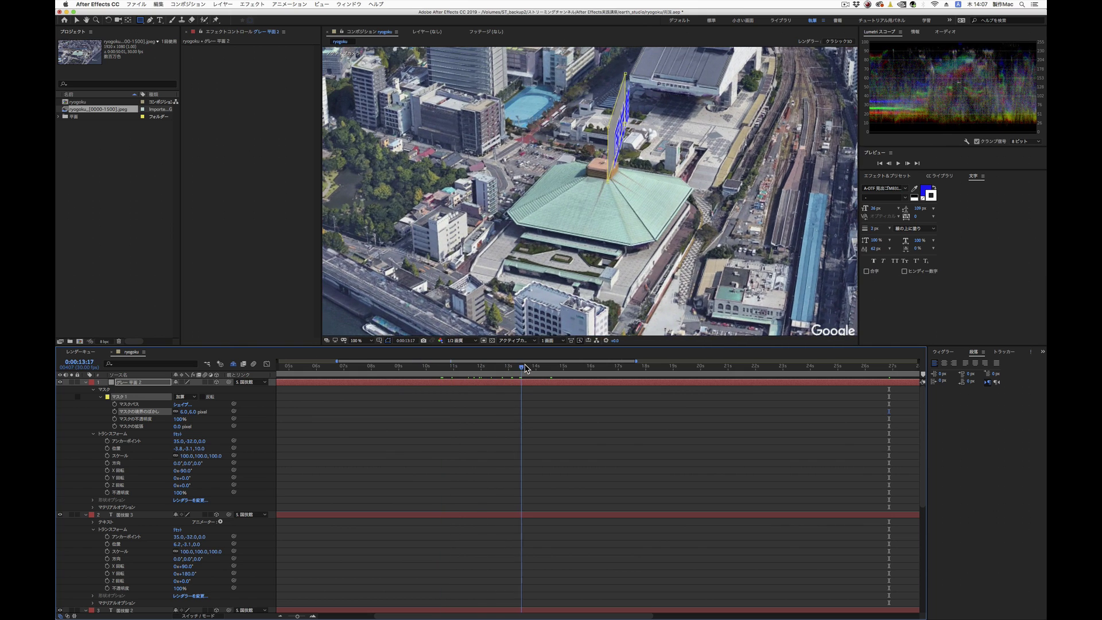
{"action": "left_click", "coordinate": [138, 383]}
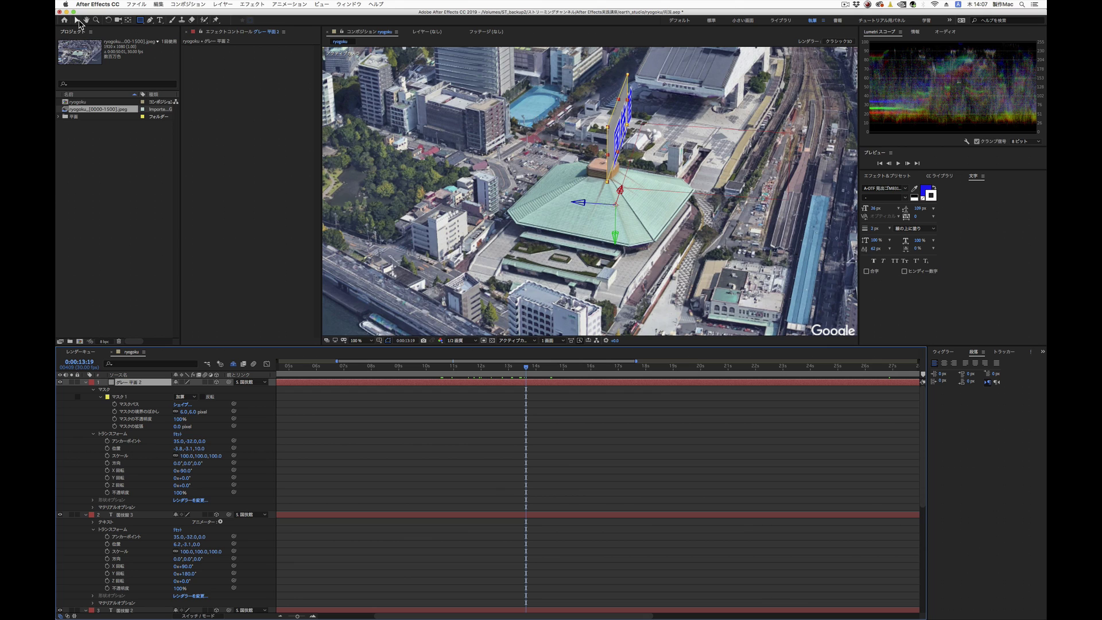
{"action": "left_click", "coordinate": [77, 20]}
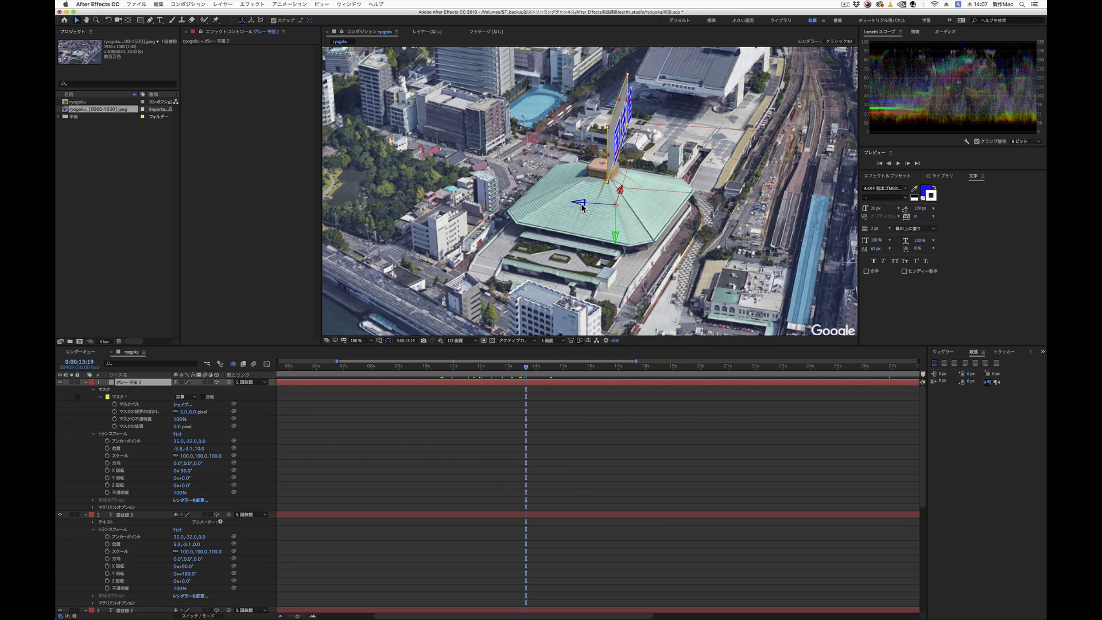
{"action": "left_click_drag", "start_coordinate": [583, 206], "coordinate": [585, 207]}
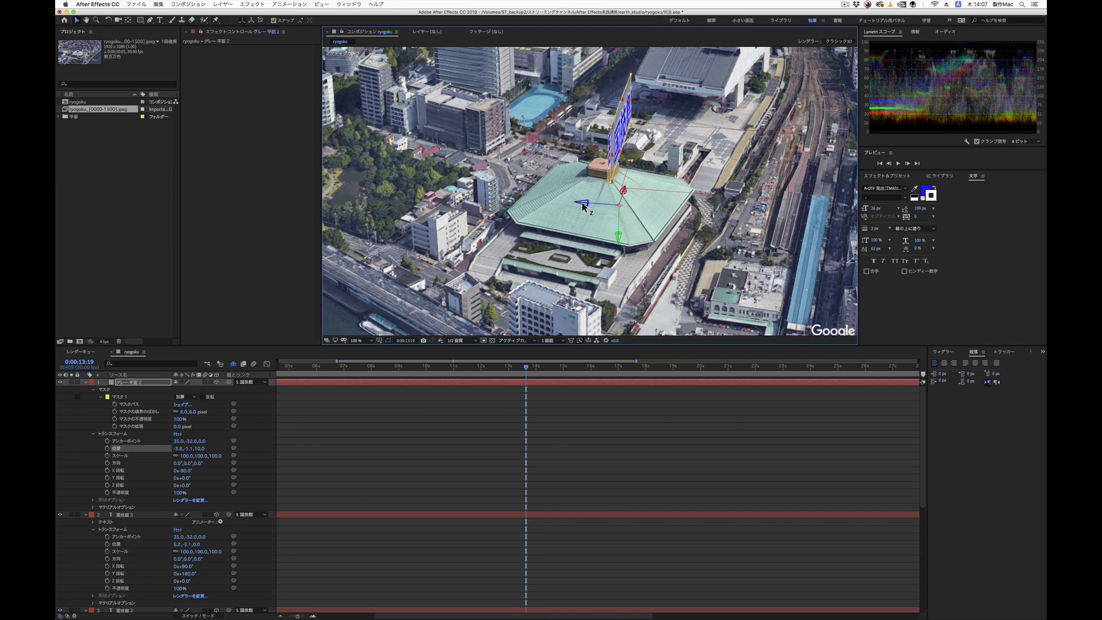
{"action": "key", "text": "period"}
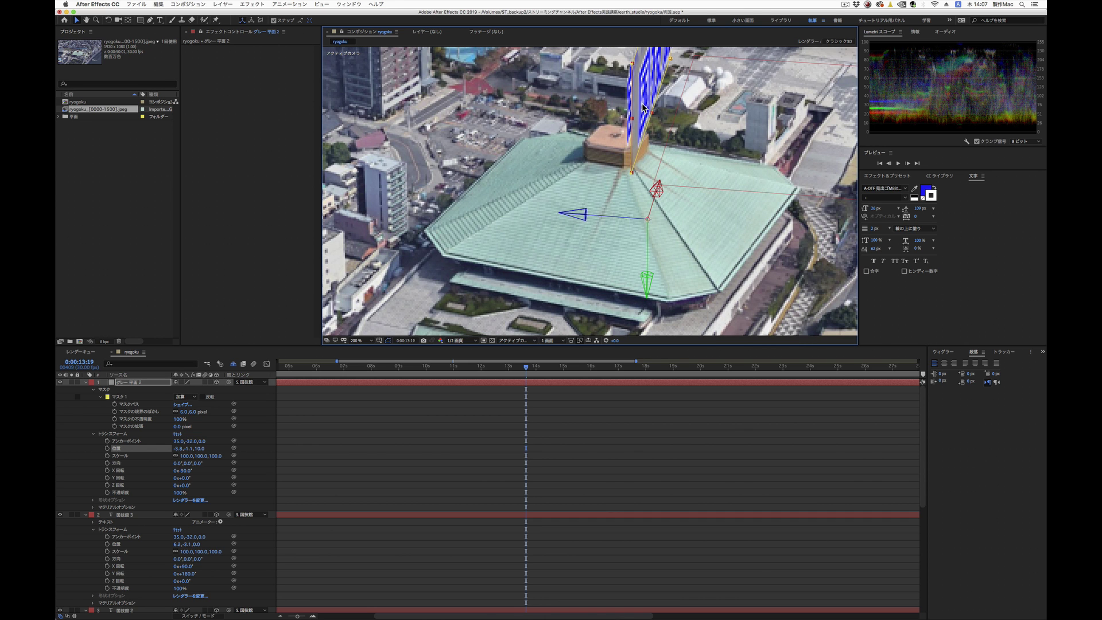
{"action": "left_click_drag", "start_coordinate": [518, 369], "coordinate": [659, 371]}
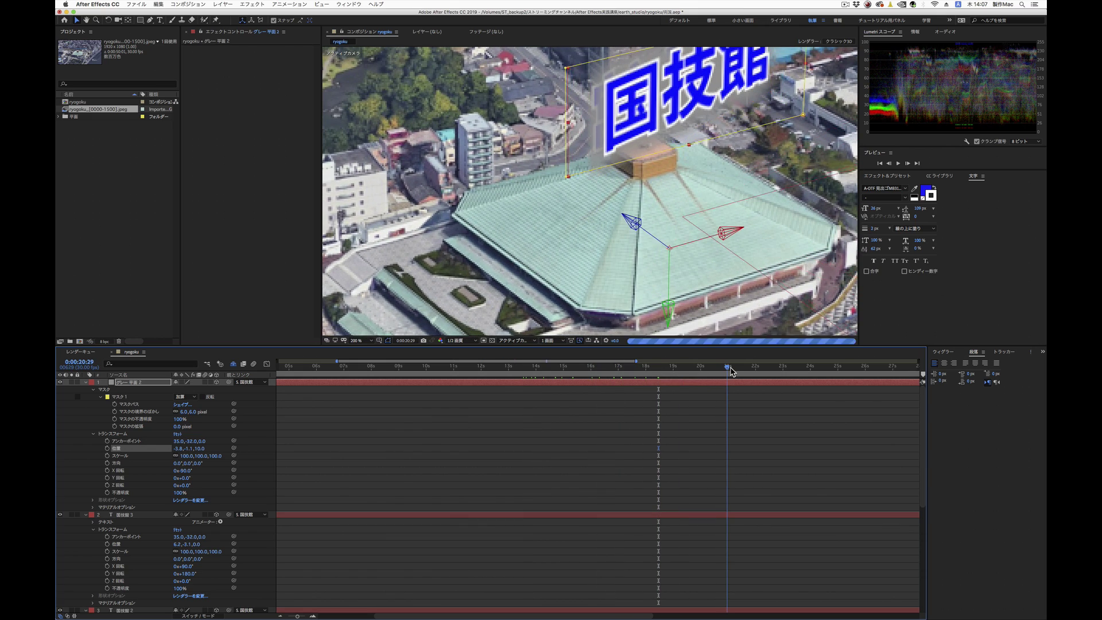
{"action": "mouse_move", "coordinate": [659, 371]}
{"action": "left_mouse_down"}
{"action": "mouse_move", "coordinate": [731, 371]}
{"action": "mouse_move", "coordinate": [312, 370]}
{"action": "left_mouse_up"}
{"action": "key", "text": "comma"}
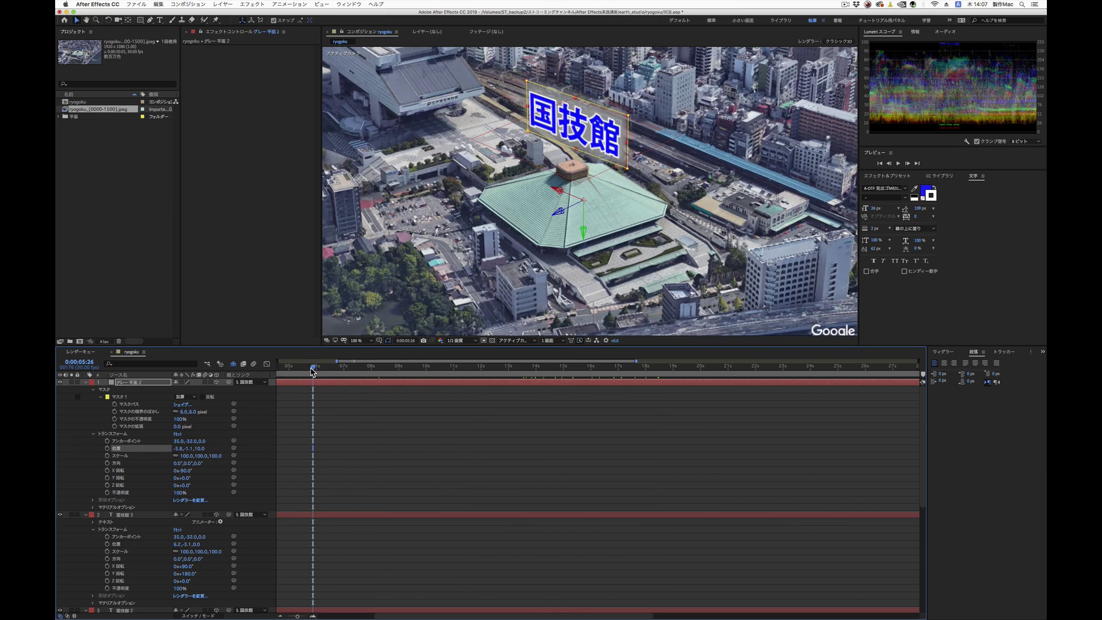
{"action": "key", "text": "space"}
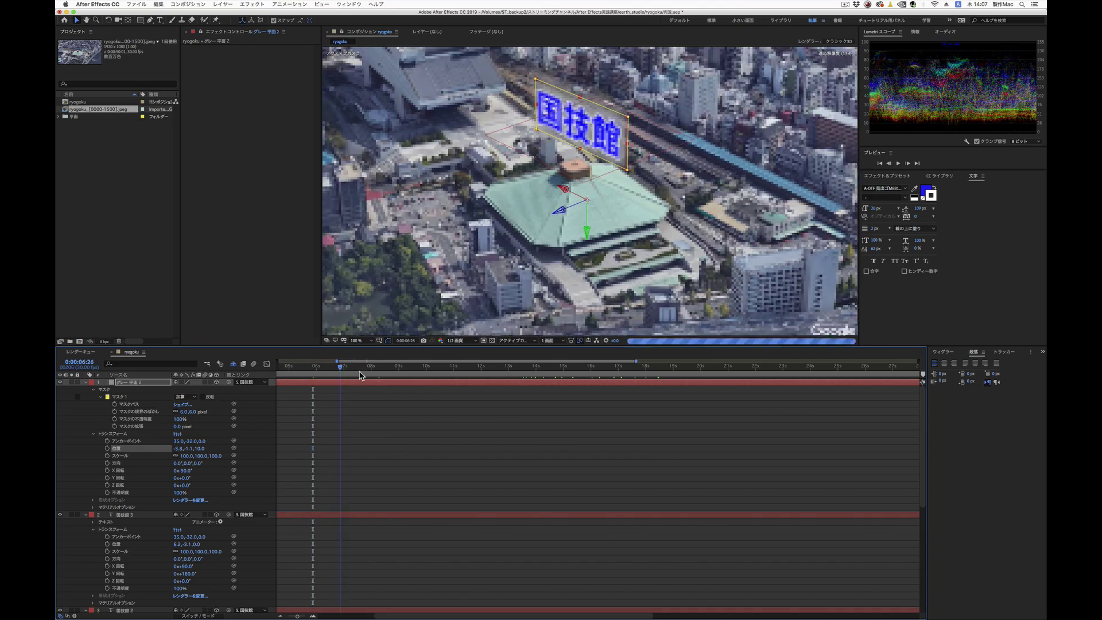
{"action": "left_click_drag", "start_coordinate": [360, 376], "coordinate": [665, 378]}
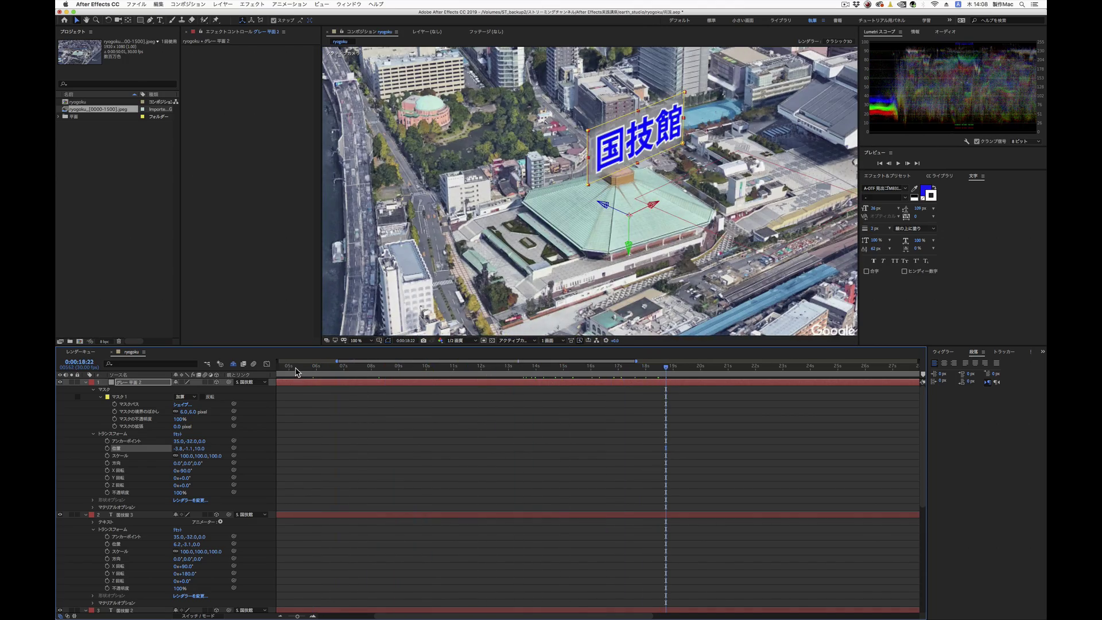
{"action": "left_click", "coordinate": [296, 370]}
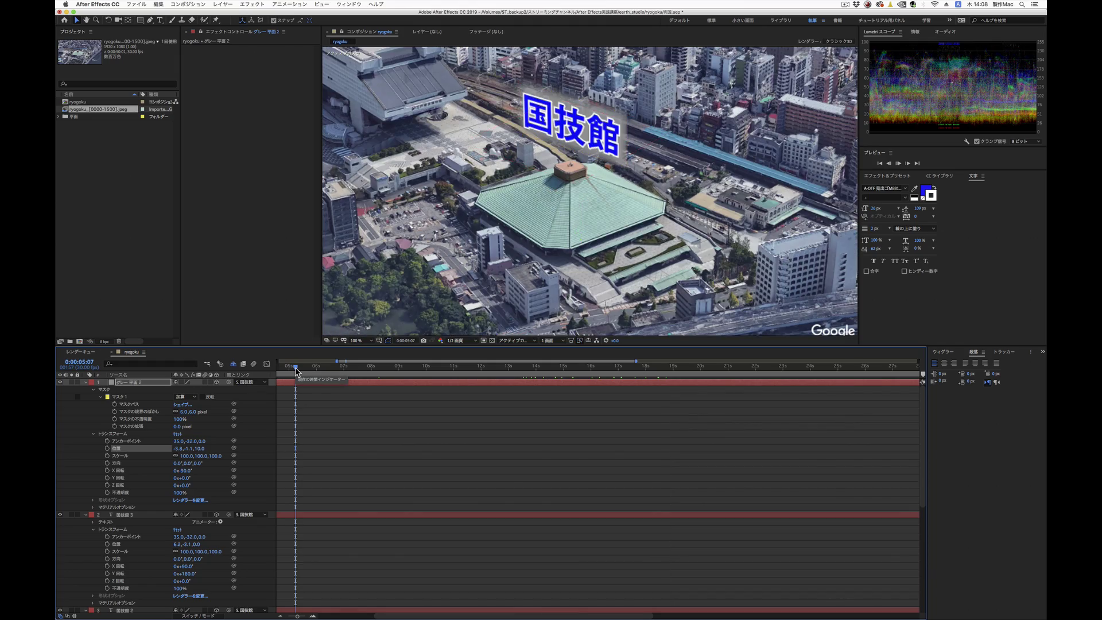
{"action": "key", "text": "space"}
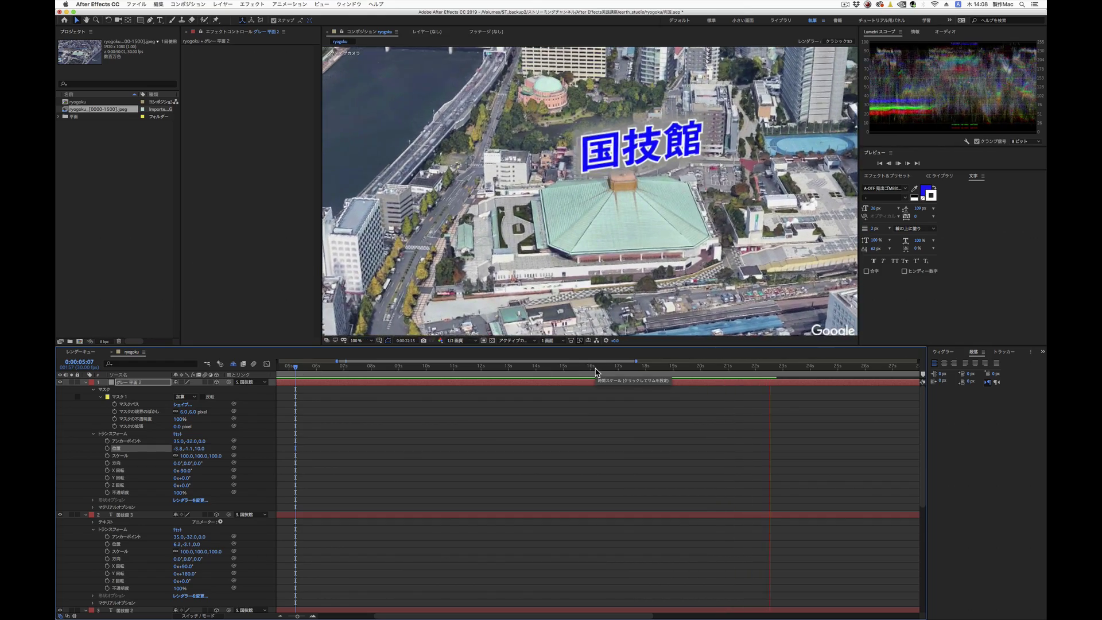
Stop the preview, save the project, and collapse the グレー平面2, 国技館3 and 国技館2 layers
{"action": "left_click", "coordinate": [596, 370]}
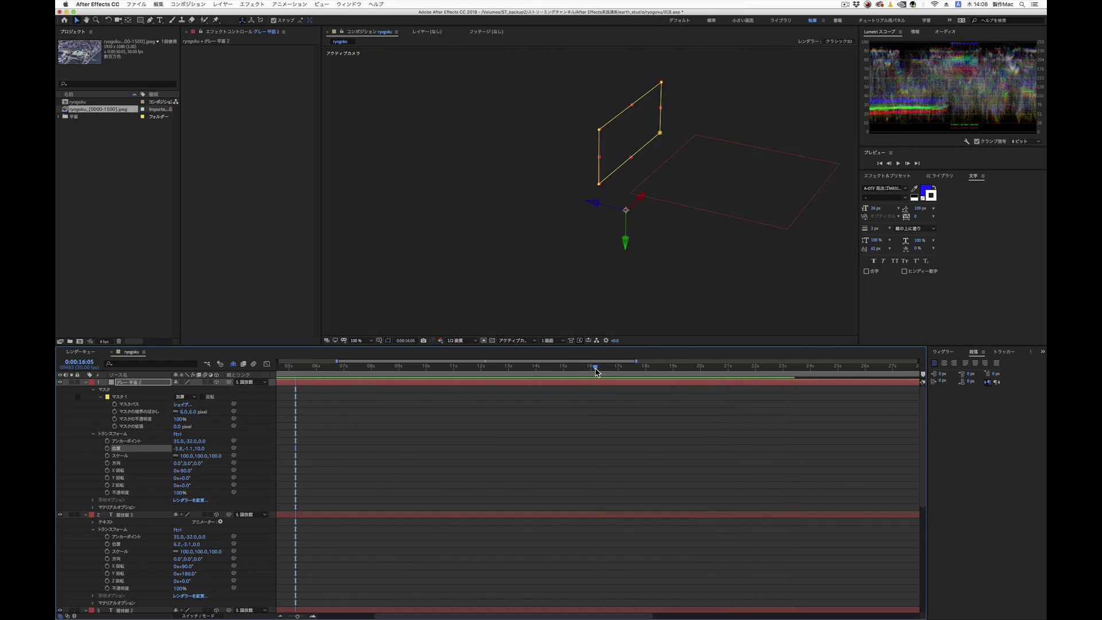
{"action": "key", "text": "ctrl+s"}
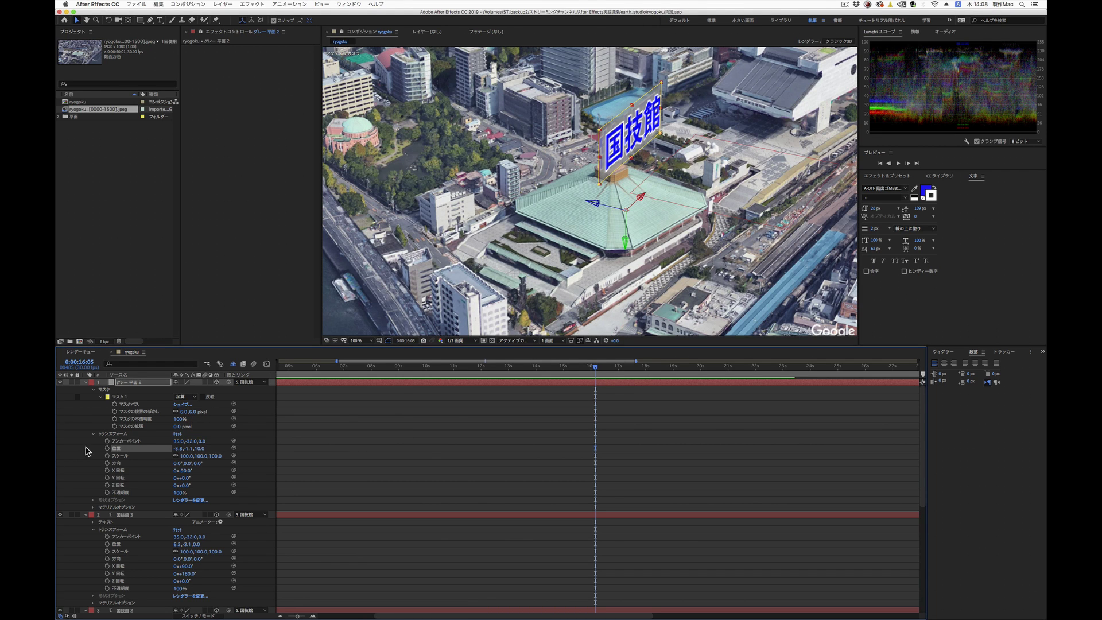
{"action": "left_click", "coordinate": [86, 382]}
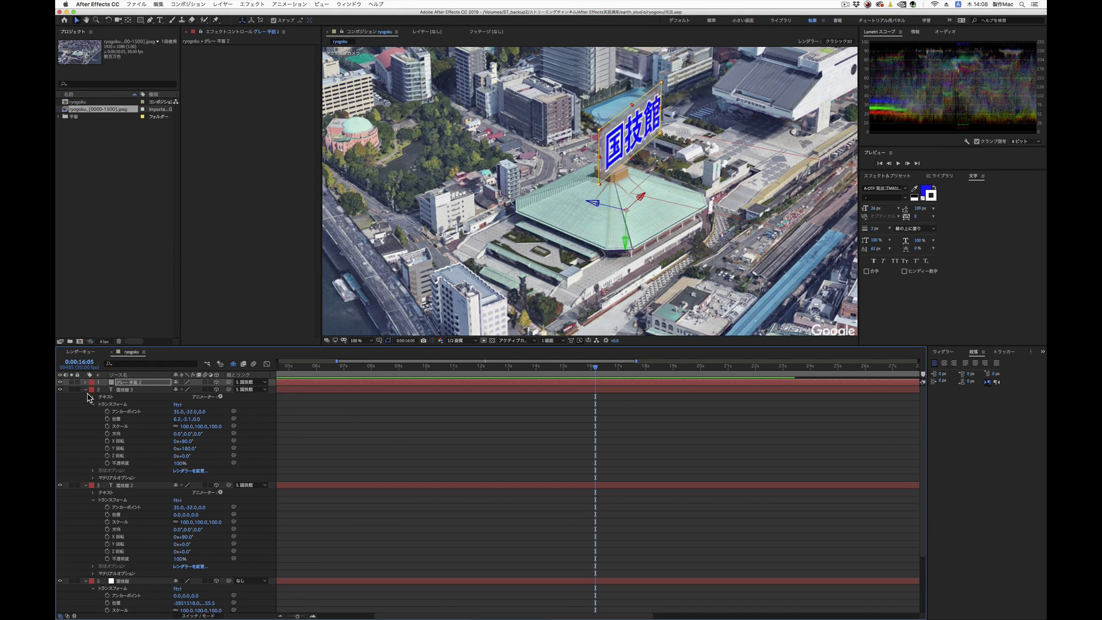
{"action": "left_click", "coordinate": [87, 390]}
{"action": "left_click", "coordinate": [87, 397]}
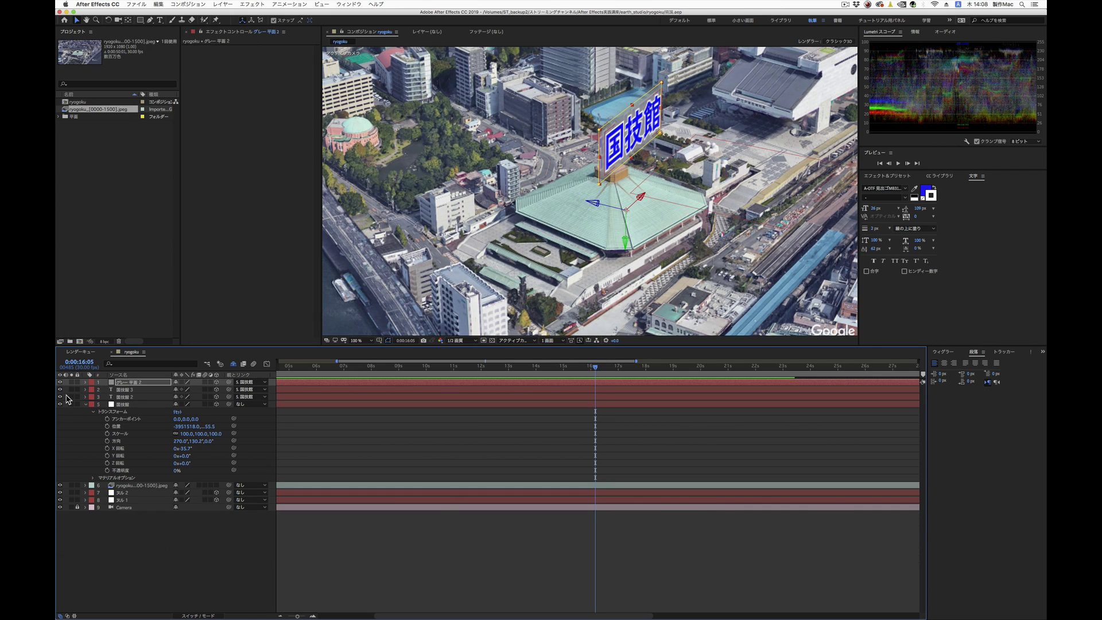
Duplicate the 国技館3 text layer as 国技館 4, hiding the original and showing the copy
{"action": "left_click", "coordinate": [130, 390]}
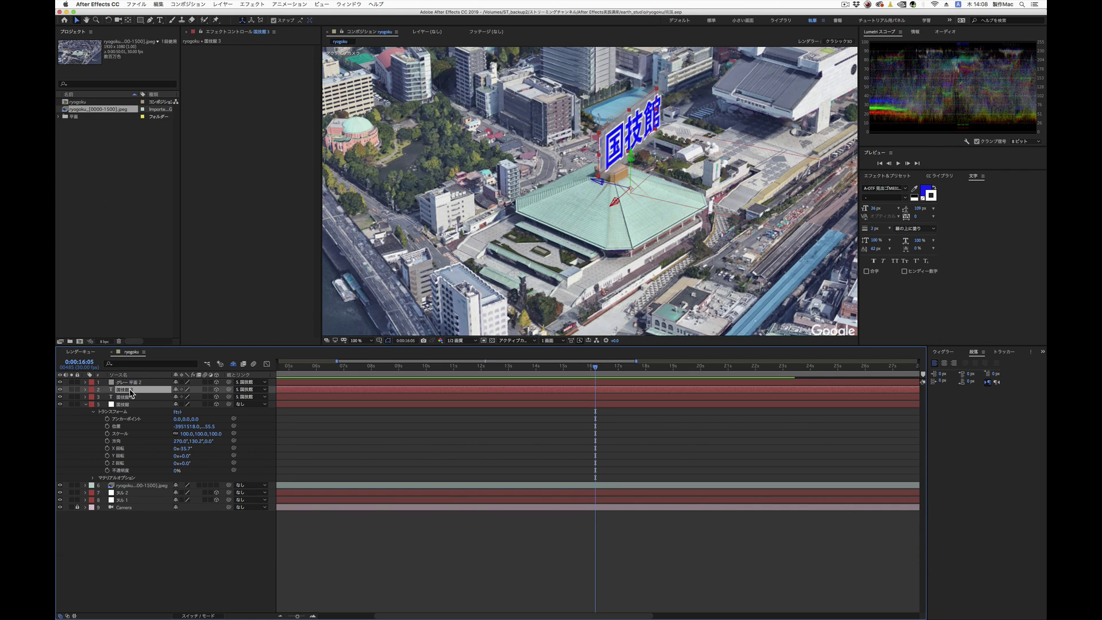
{"action": "key", "text": "ctrl+d"}
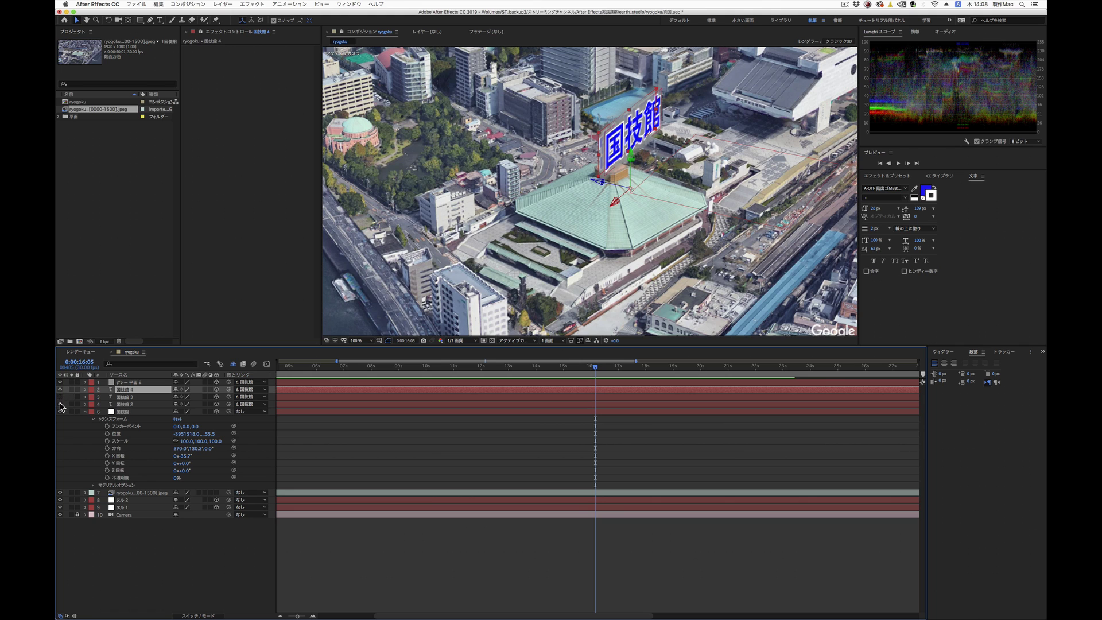
{"action": "left_click", "coordinate": [60, 397]}
{"action": "left_click", "coordinate": [60, 389]}
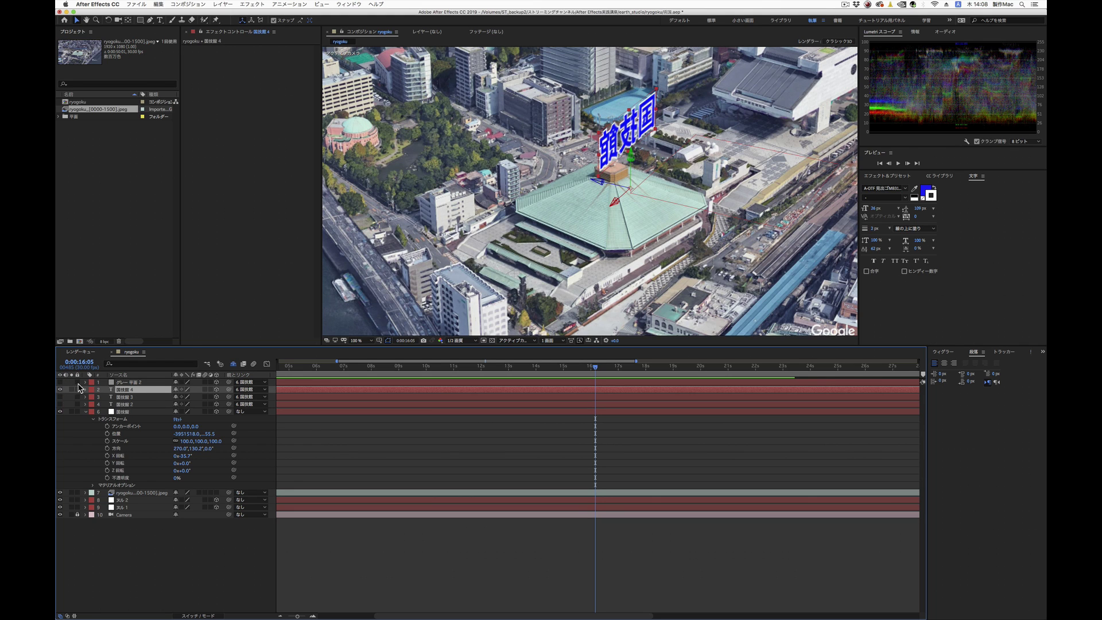
Tuck the older unneeded layers out of the timeline and preview the shot from about 8 seconds
{"action": "left_click", "coordinate": [176, 382]}
{"action": "left_click", "coordinate": [177, 389]}
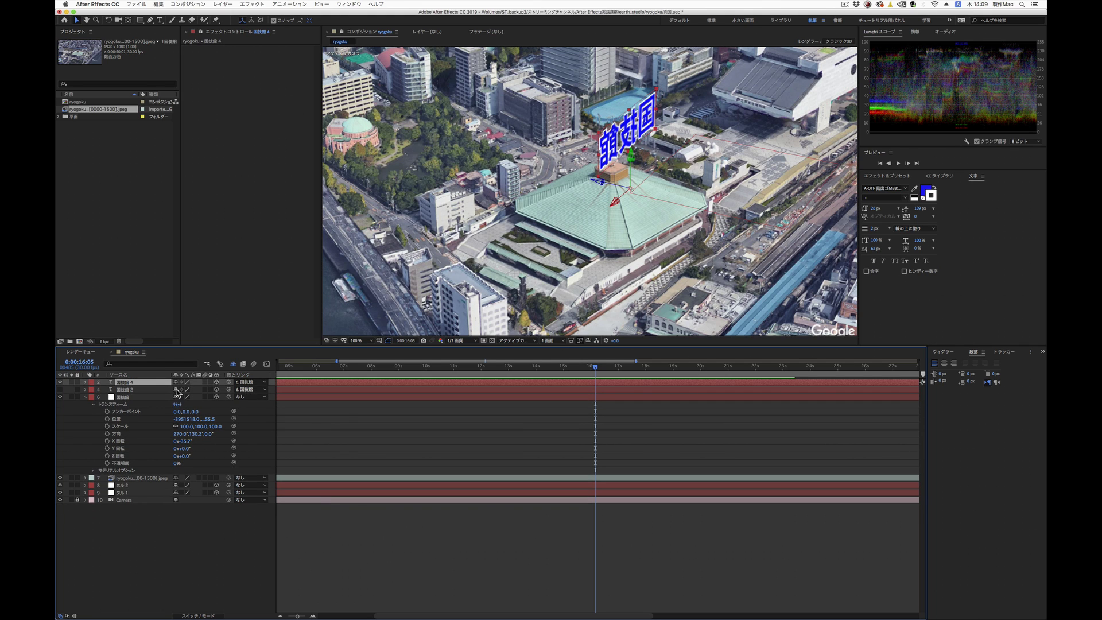
{"action": "left_click", "coordinate": [177, 389]}
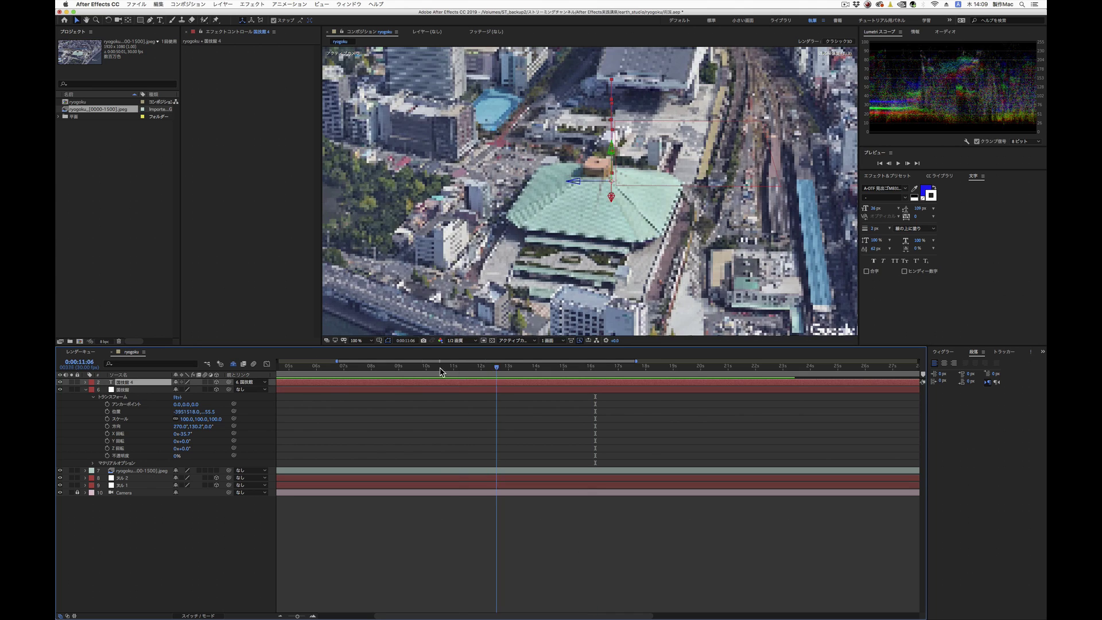
{"action": "left_click", "coordinate": [419, 369]}
{"action": "key", "text": "space"}
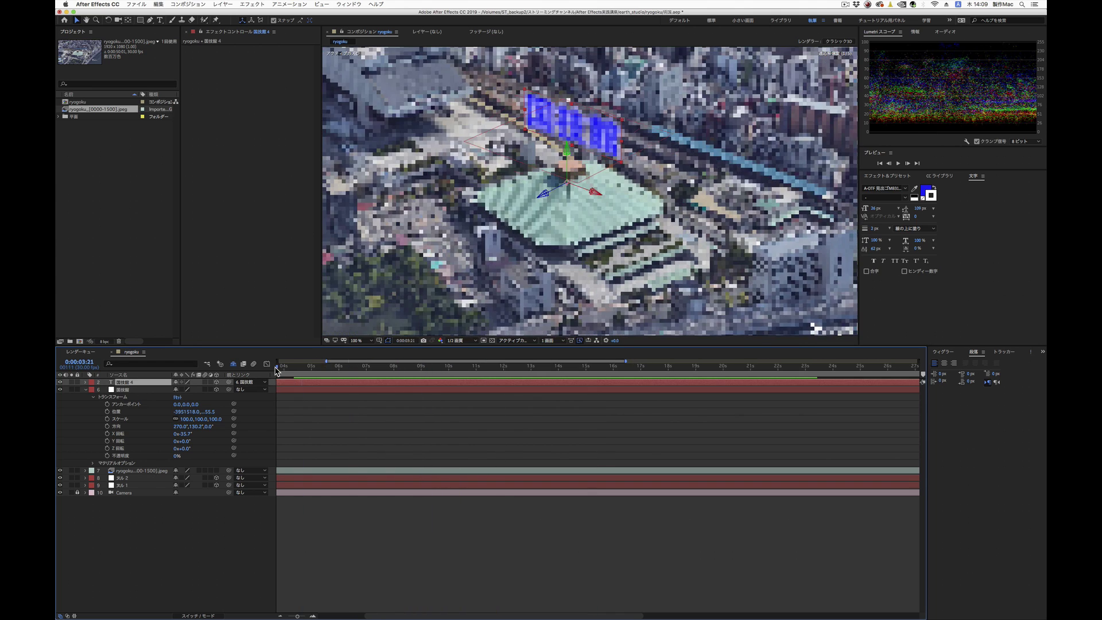
{"action": "key", "text": "space"}
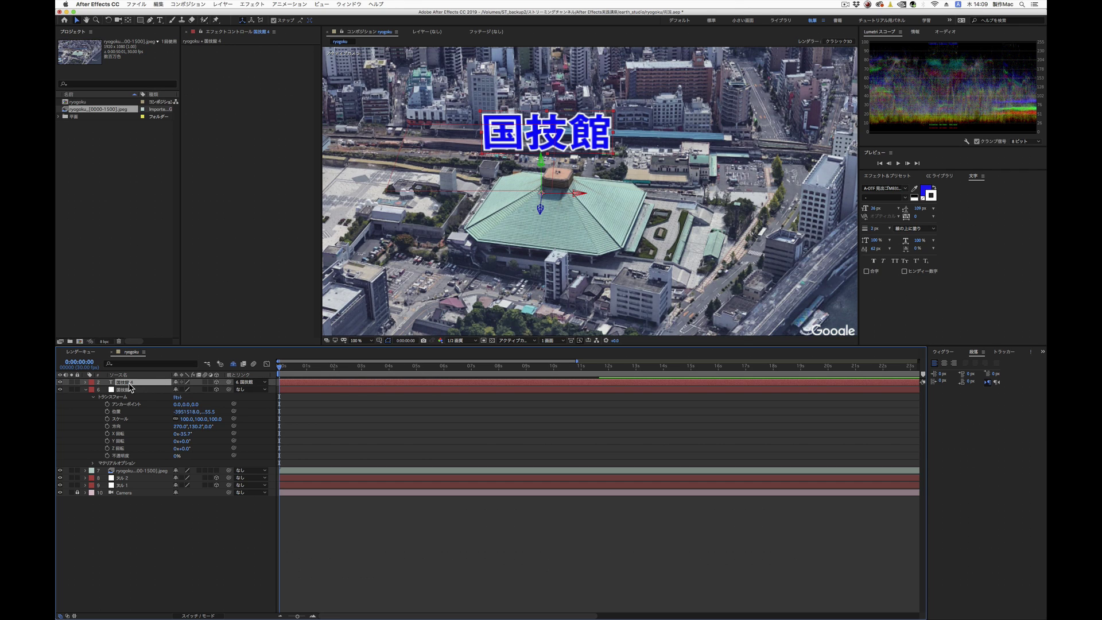
Set the 国技館 4 label's Auto-Orient option to Orient Towards Camera
{"action": "left_click", "coordinate": [188, 4]}
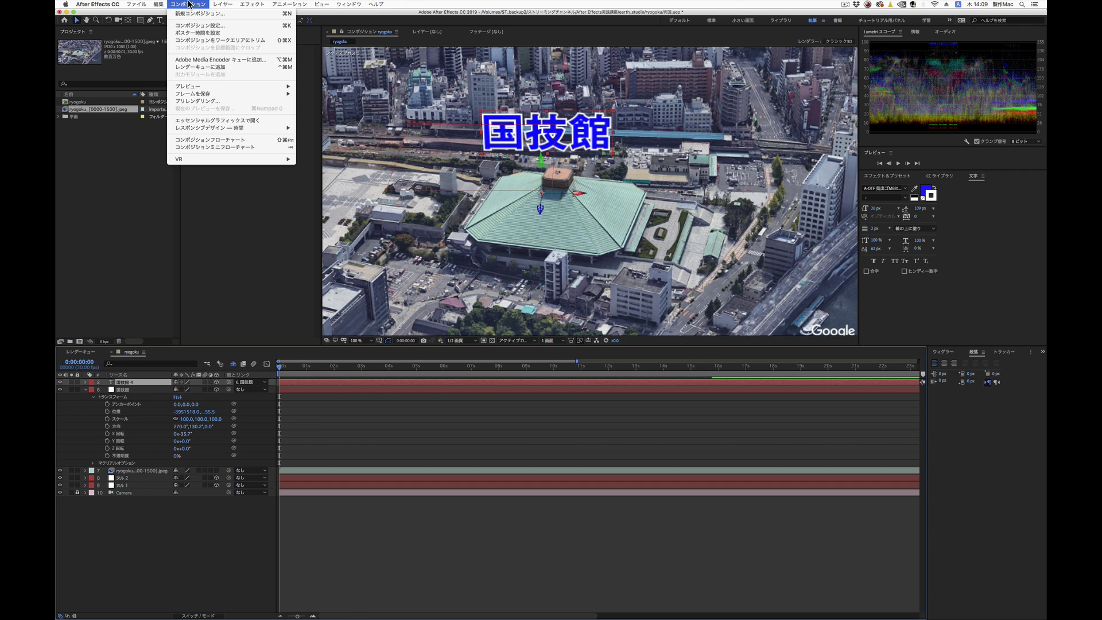
{"action": "mouse_move", "coordinate": [216, 4]}
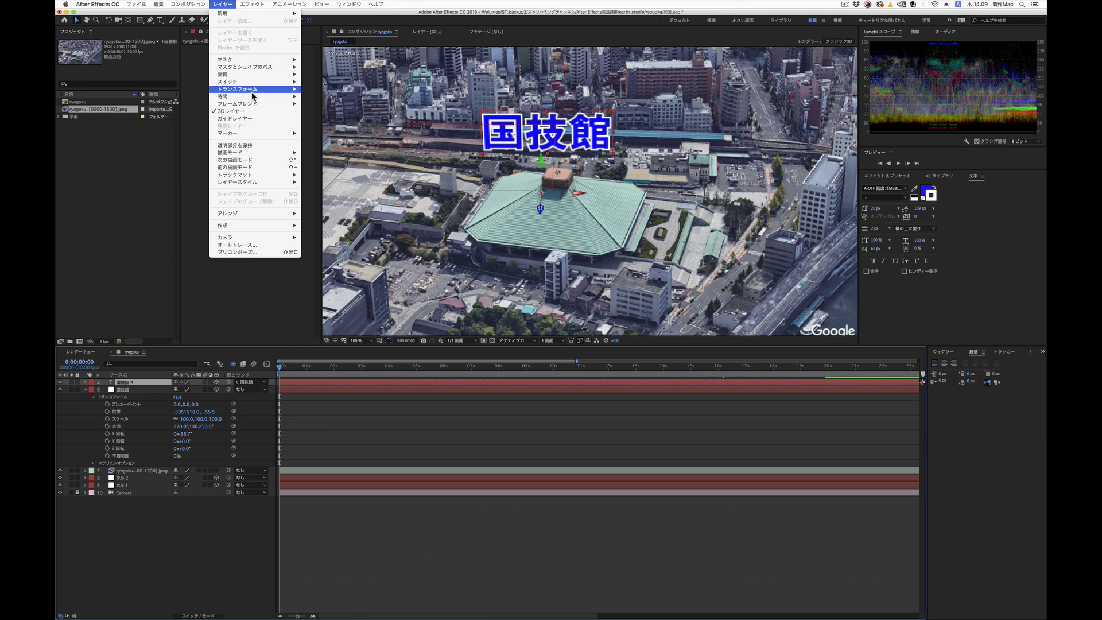
{"action": "mouse_move", "coordinate": [238, 89]}
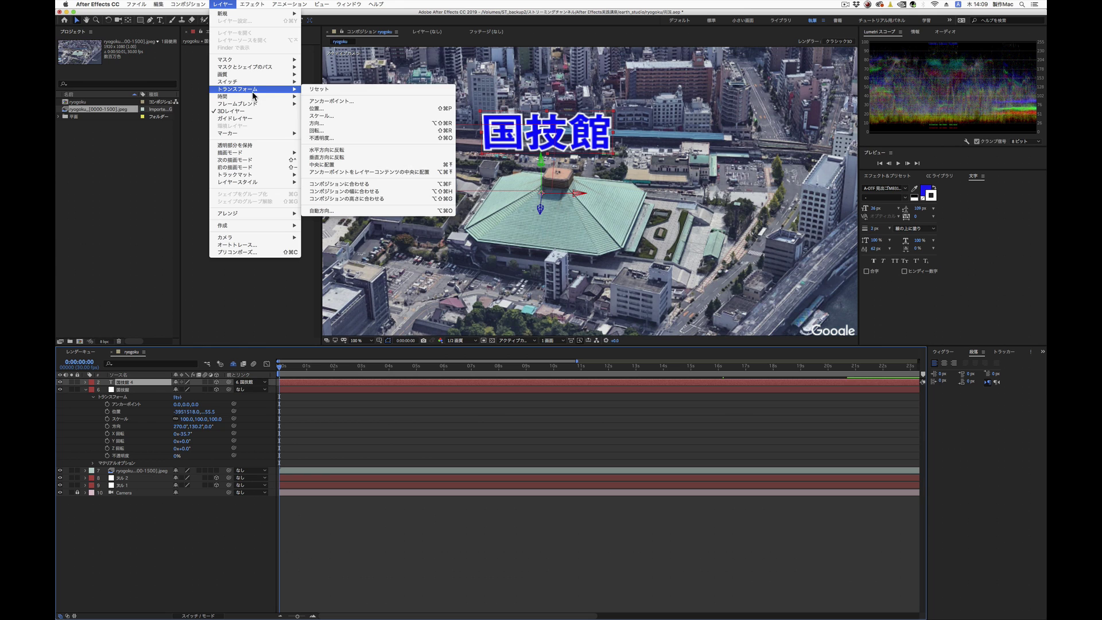
{"action": "left_click", "coordinate": [381, 211]}
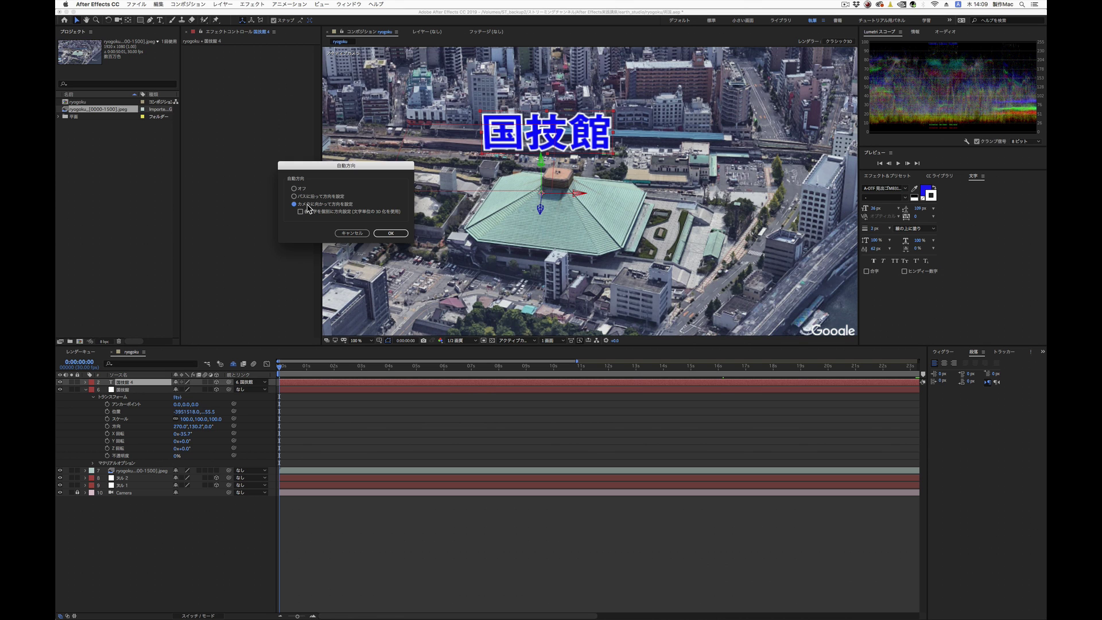
{"action": "left_click", "coordinate": [385, 234]}
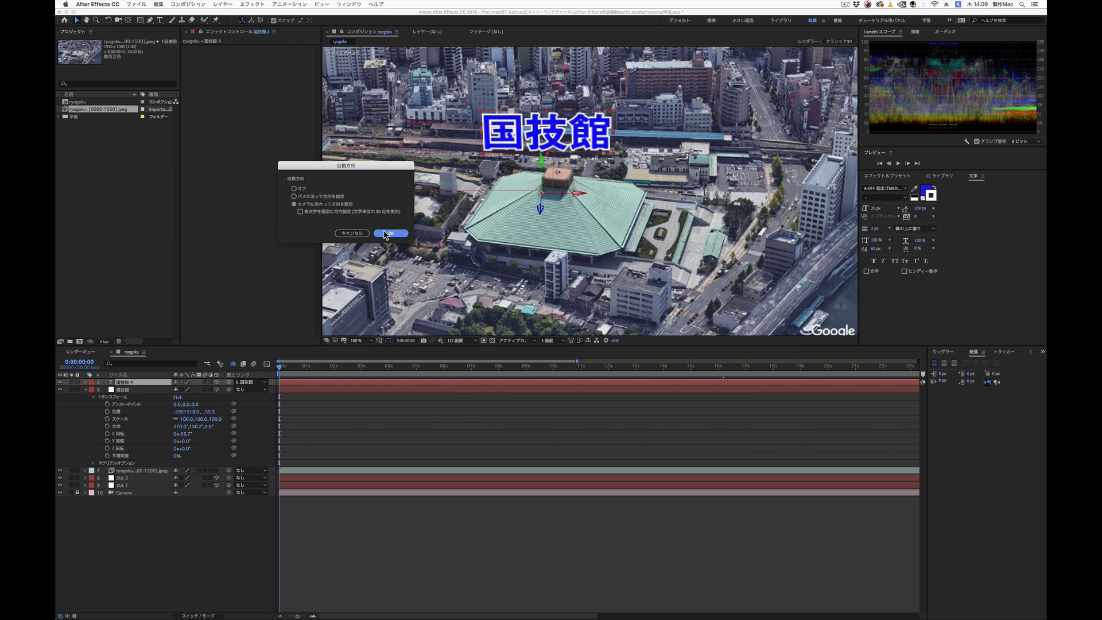
Check the label at about 6 and 10 seconds, then return to the start
{"action": "left_click_drag", "start_coordinate": [378, 367], "coordinate": [456, 369]}
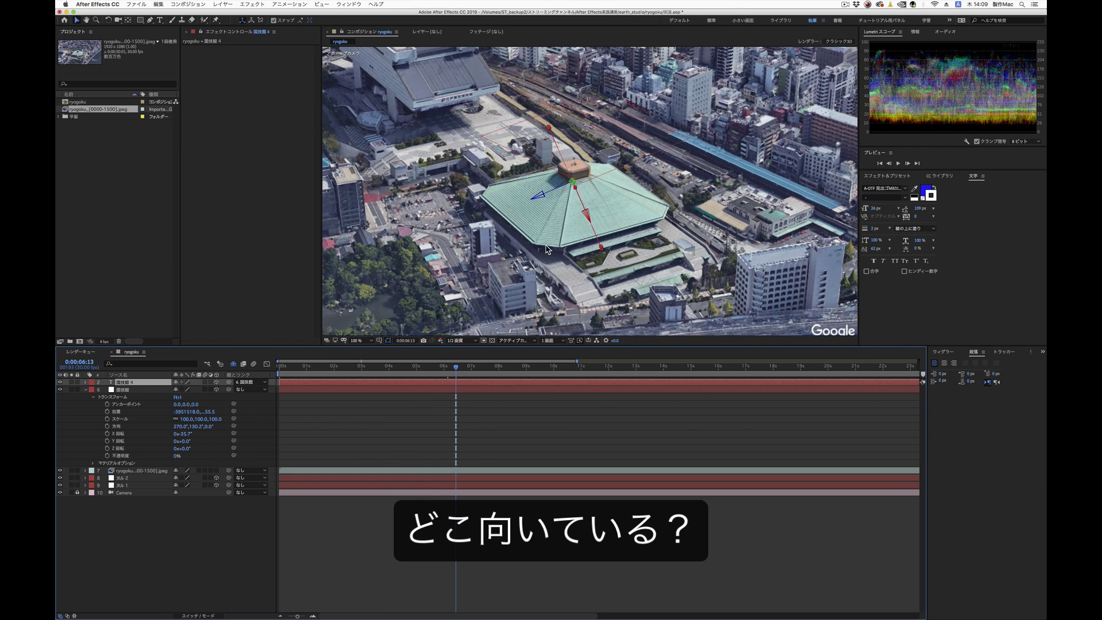
{"action": "left_click", "coordinate": [558, 370]}
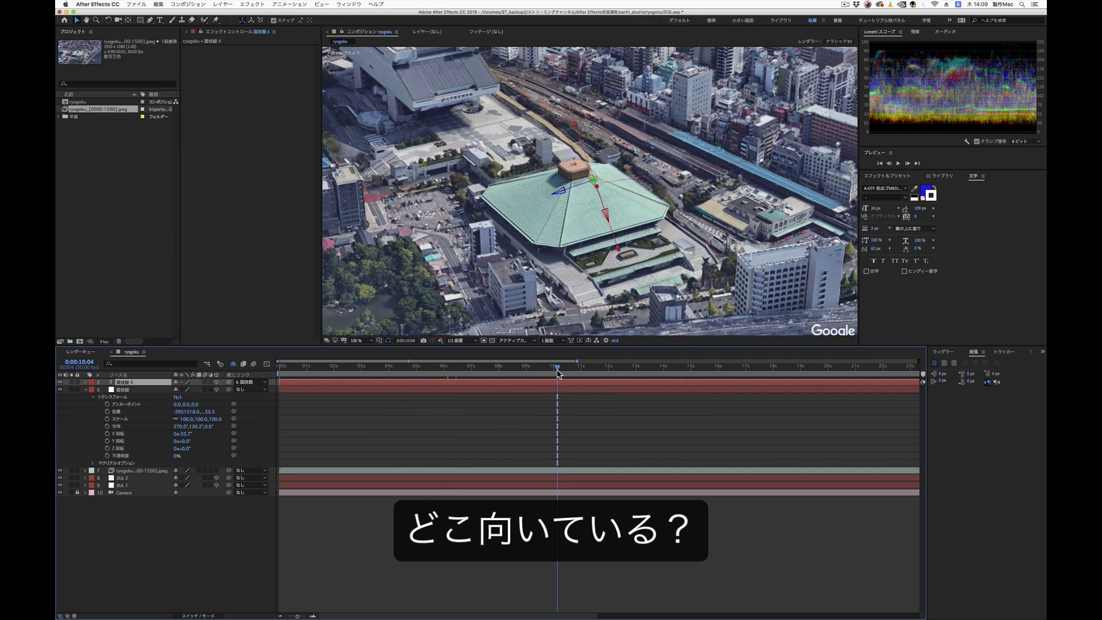
{"action": "key", "text": "Home"}
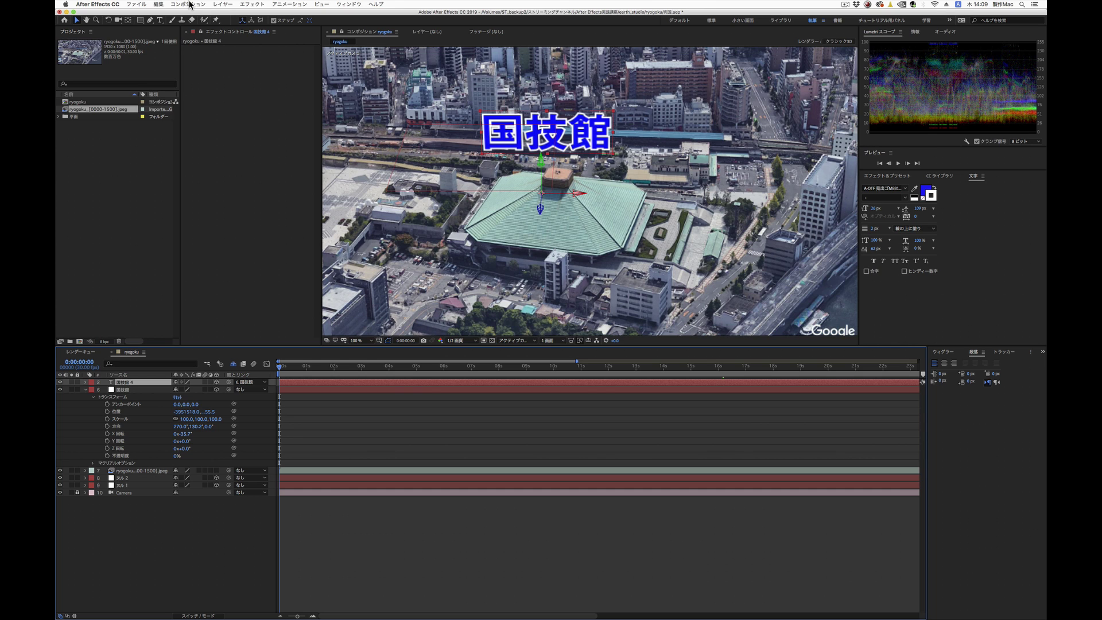
Enable per-character 3D orientation toward the camera for 国技館 4 and check it at about 6 seconds
{"action": "left_click", "coordinate": [222, 4]}
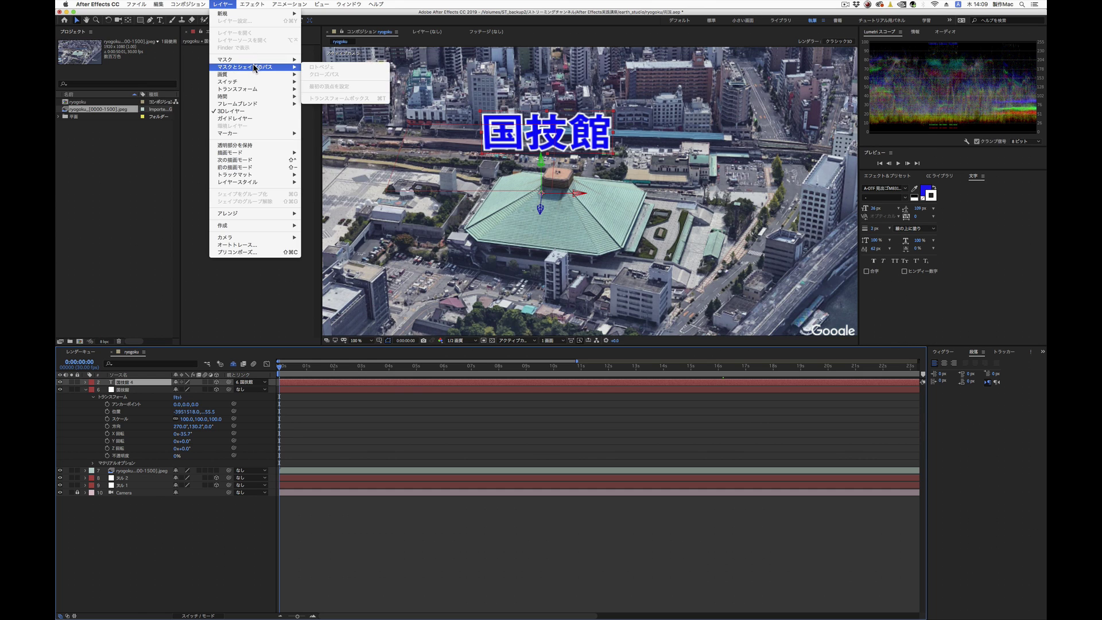
{"action": "mouse_move", "coordinate": [255, 93]}
{"action": "left_click", "coordinate": [348, 211]}
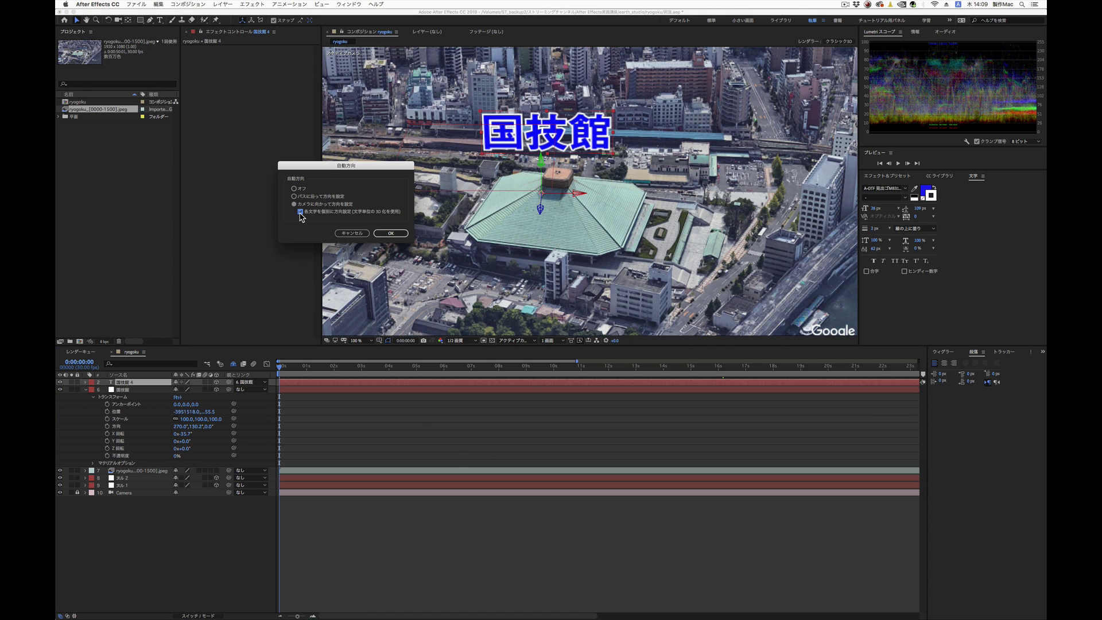
{"action": "left_click", "coordinate": [391, 233]}
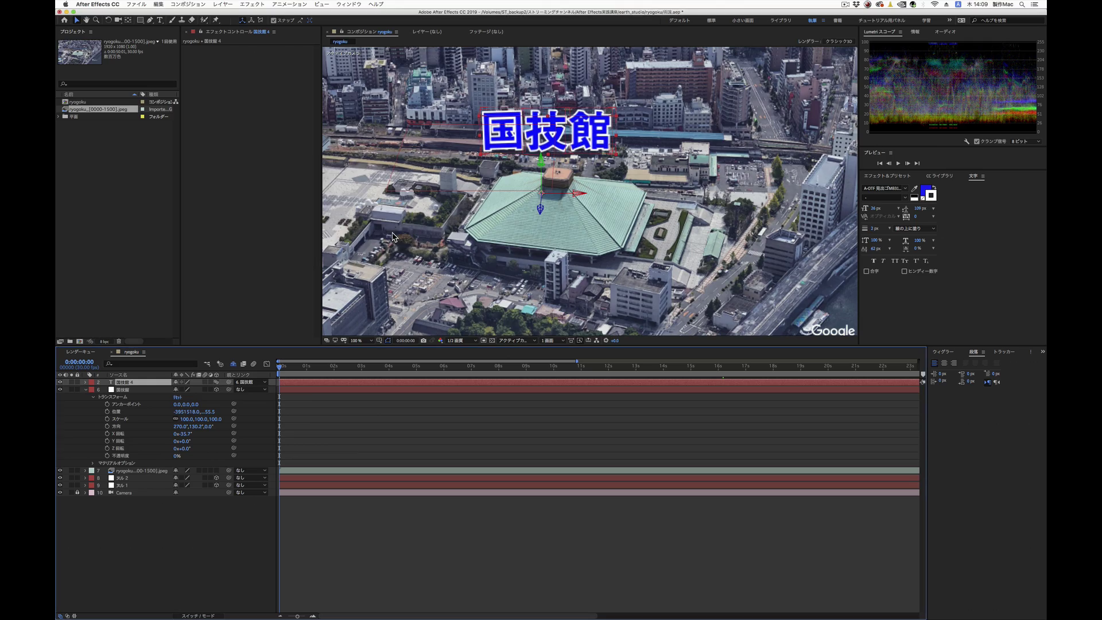
{"action": "mouse_move", "coordinate": [369, 367]}
{"action": "left_mouse_down"}
{"action": "mouse_move", "coordinate": [785, 374]}
{"action": "mouse_move", "coordinate": [516, 385]}
{"action": "mouse_move", "coordinate": [657, 390]}
{"action": "mouse_move", "coordinate": [276, 381]}
{"action": "left_mouse_up"}
Under the 国技館 4 text's More Options, set Anchor Point Grouping to すべて and scrub to verify
{"action": "left_click", "coordinate": [85, 383]}
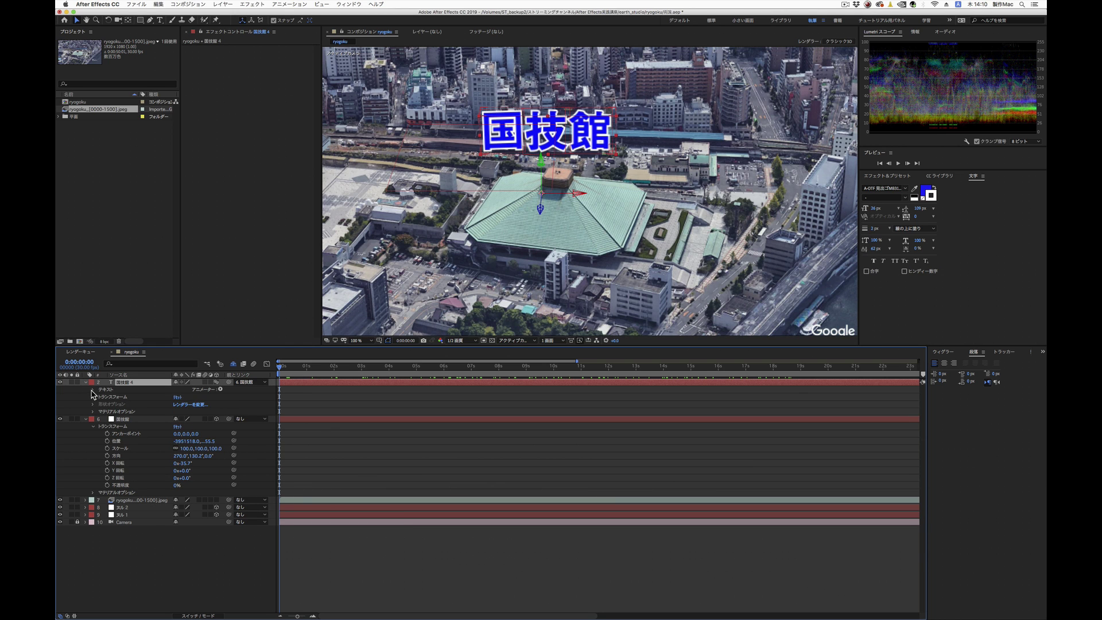
{"action": "left_click", "coordinate": [93, 390]}
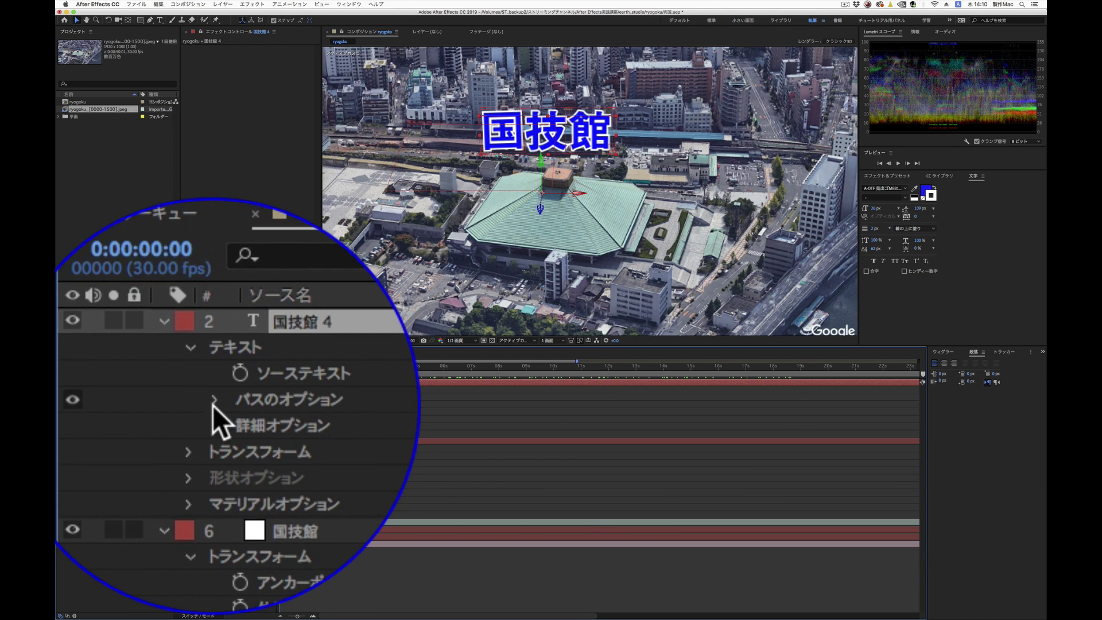
{"action": "left_click", "coordinate": [99, 406]}
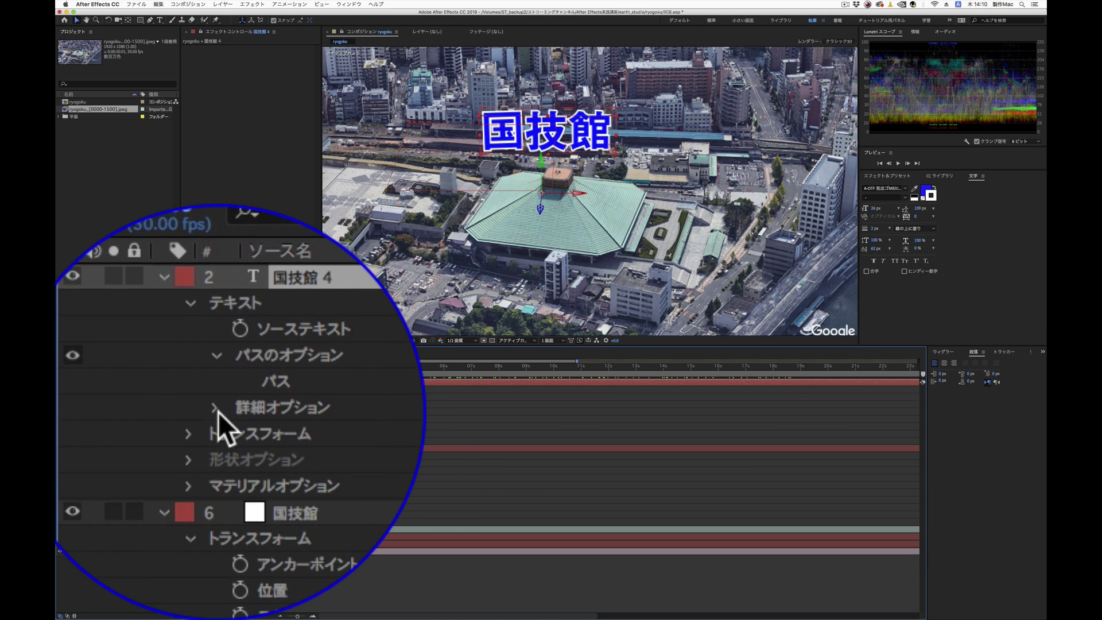
{"action": "left_click", "coordinate": [101, 421]}
{"action": "left_click", "coordinate": [263, 412]}
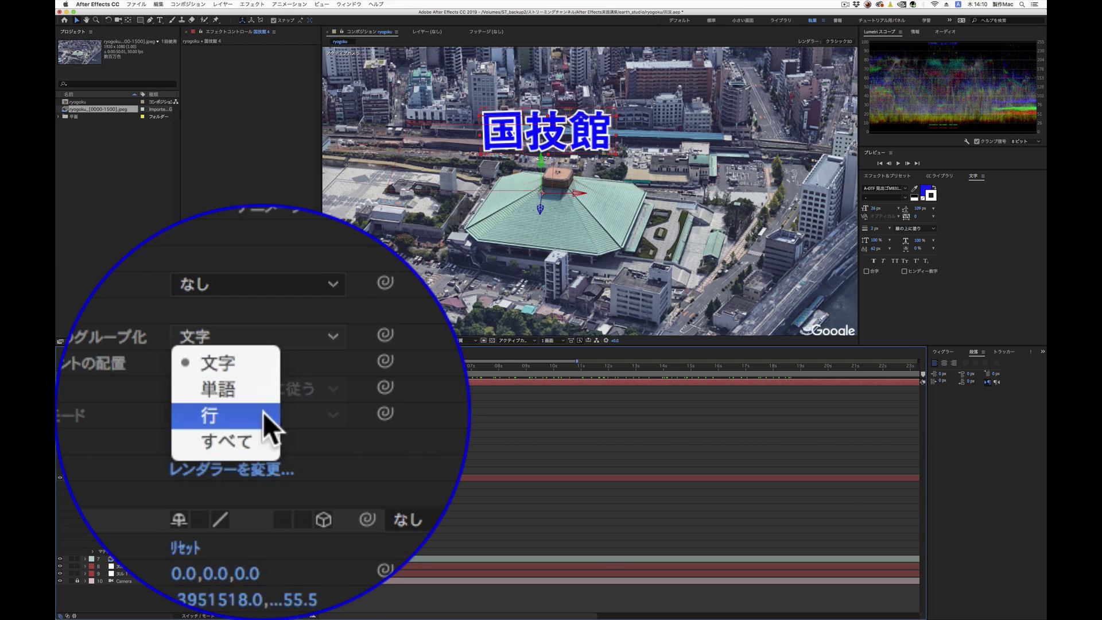
{"action": "left_click", "coordinate": [199, 454]}
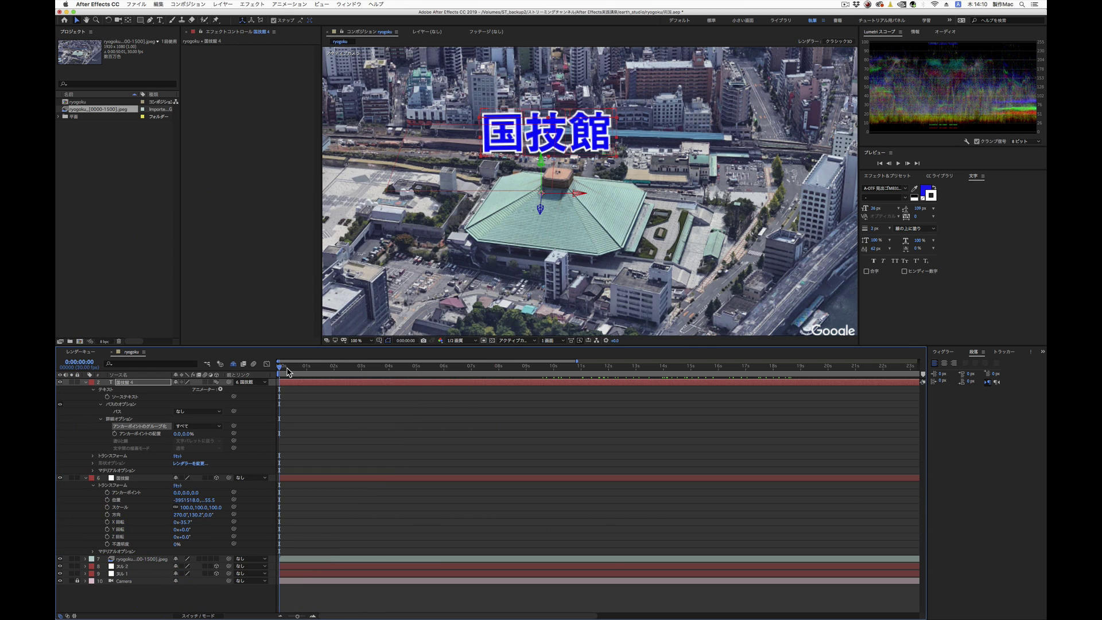
{"action": "mouse_move", "coordinate": [326, 376]}
{"action": "left_mouse_down"}
{"action": "mouse_move", "coordinate": [789, 380]}
{"action": "mouse_move", "coordinate": [333, 382]}
{"action": "left_mouse_up"}
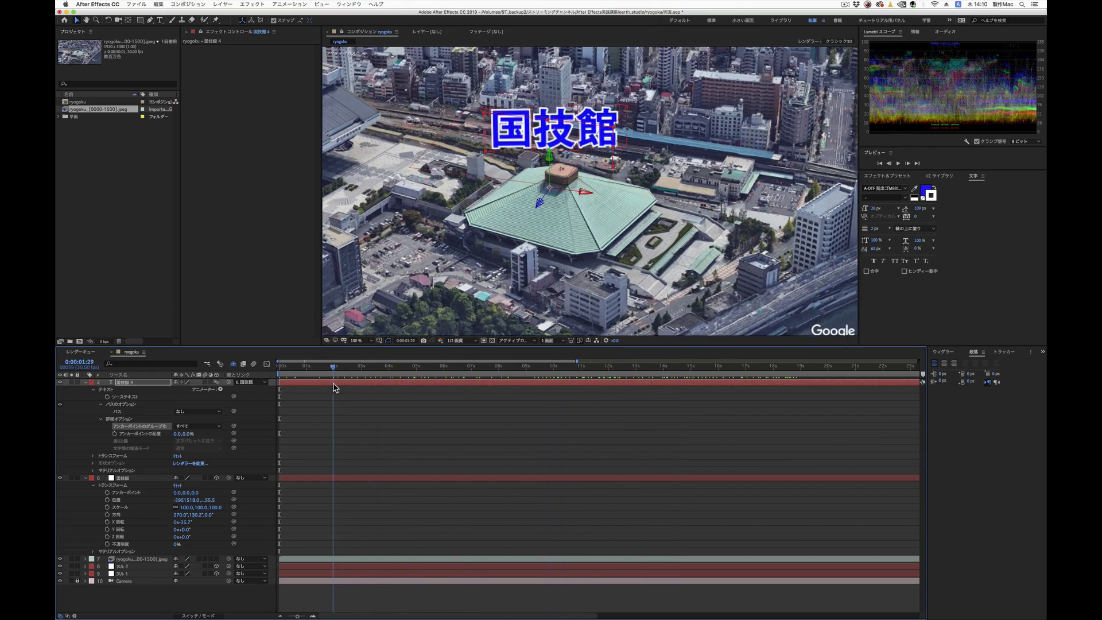